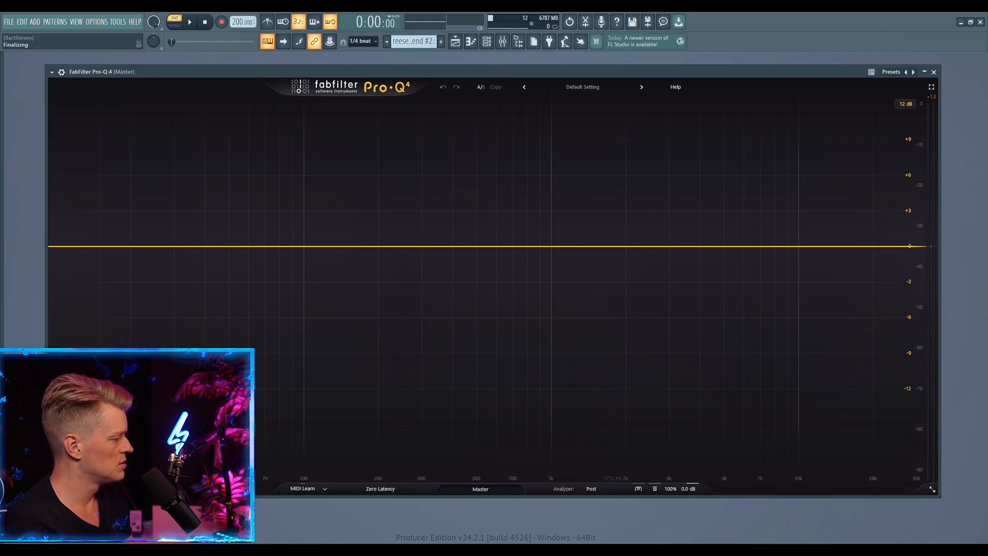
key(alt+Tab)
drag(312, 511, 266, 514)
key(alt+Tab)
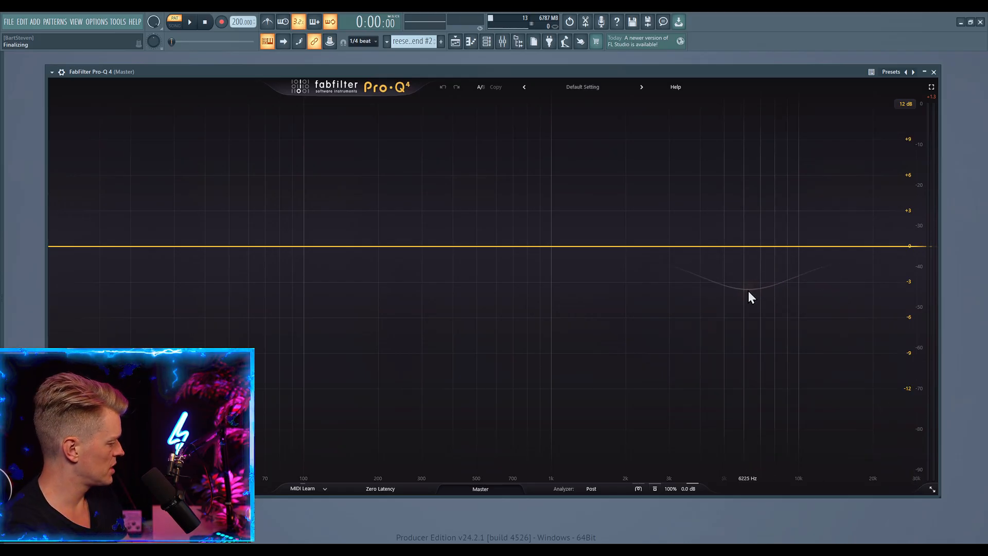
- Open the 3x Osc channel from the channel rack, view its oscillators over the equalizer, and close it
click(484, 43)
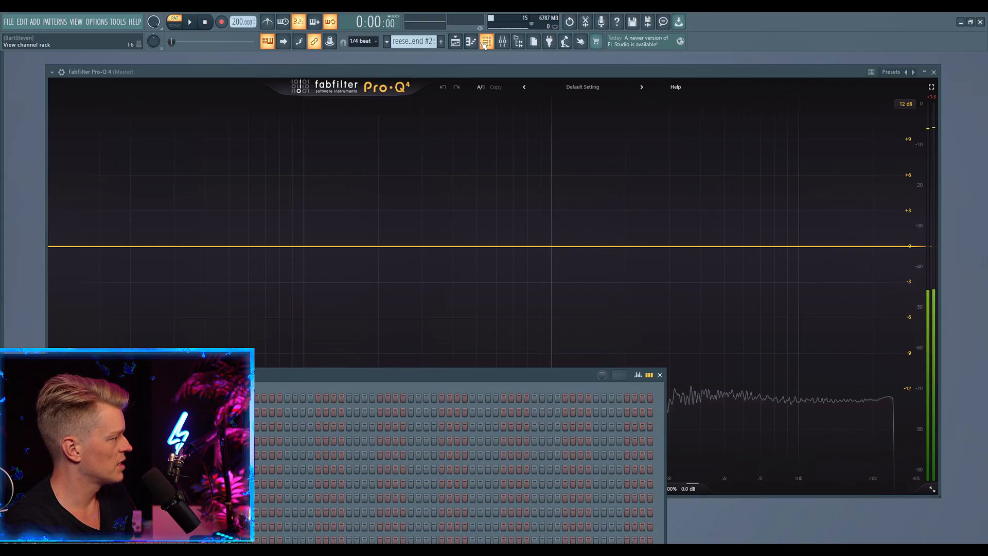
click(484, 44)
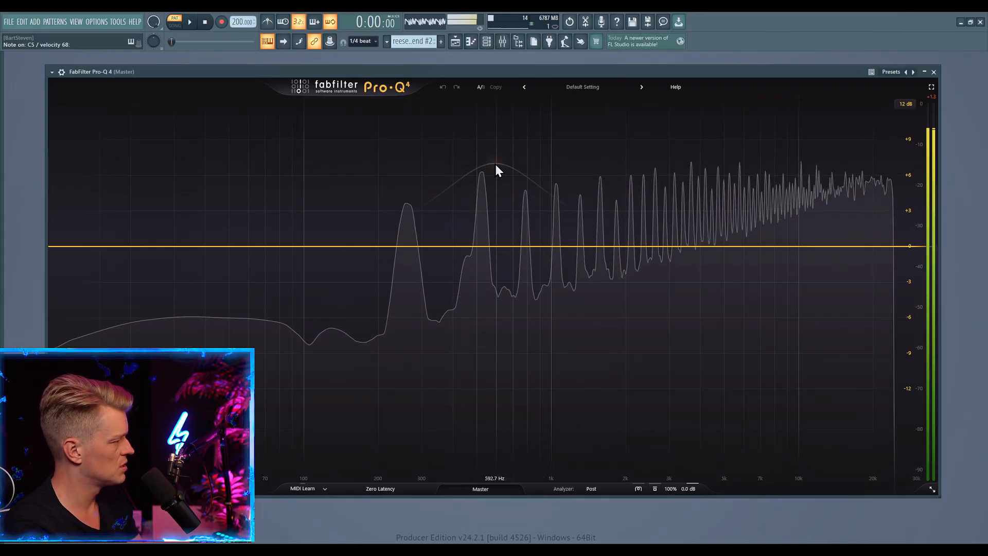
click(486, 41)
click(129, 399)
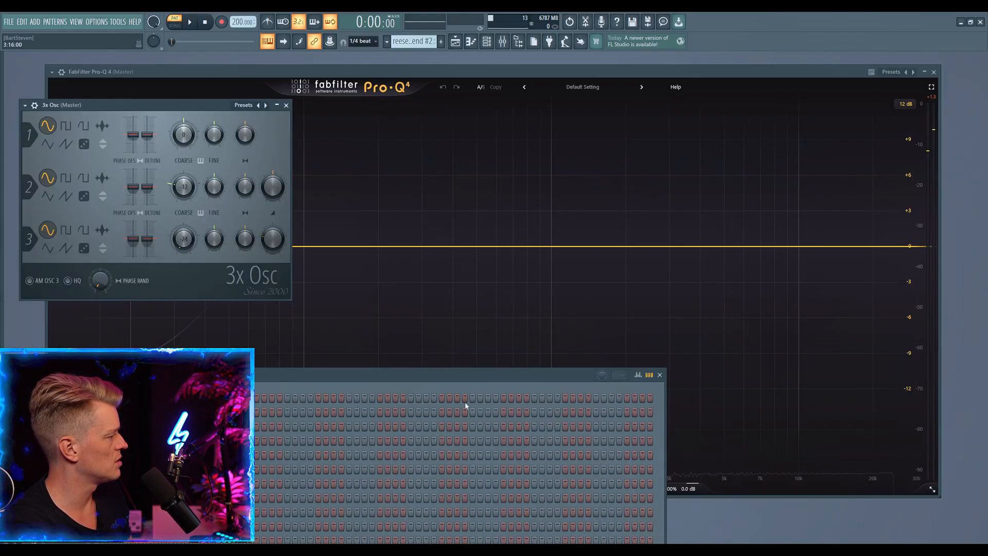
click(661, 375)
drag(190, 105, 618, 303)
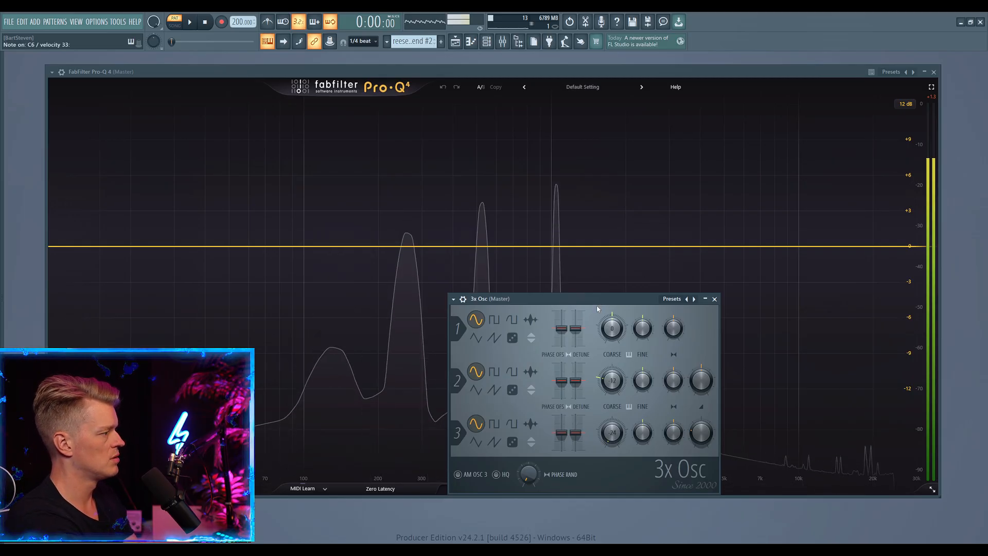
click(715, 298)
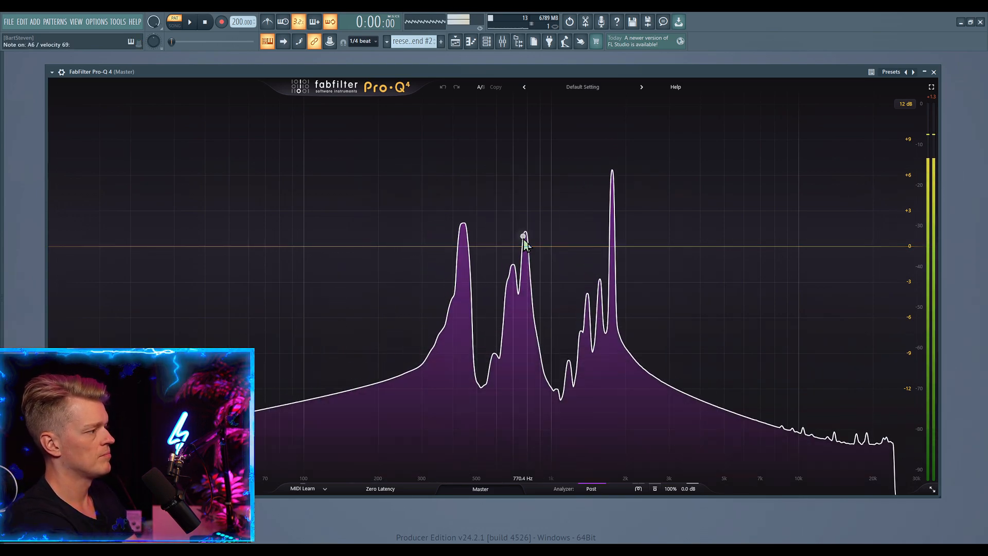
- Inspect the peaks of the played 3x Osc notes and the frequency scale in the equalizer's spectrum
mouse_move(524, 240)
key(XF86AudioLowerVolume)
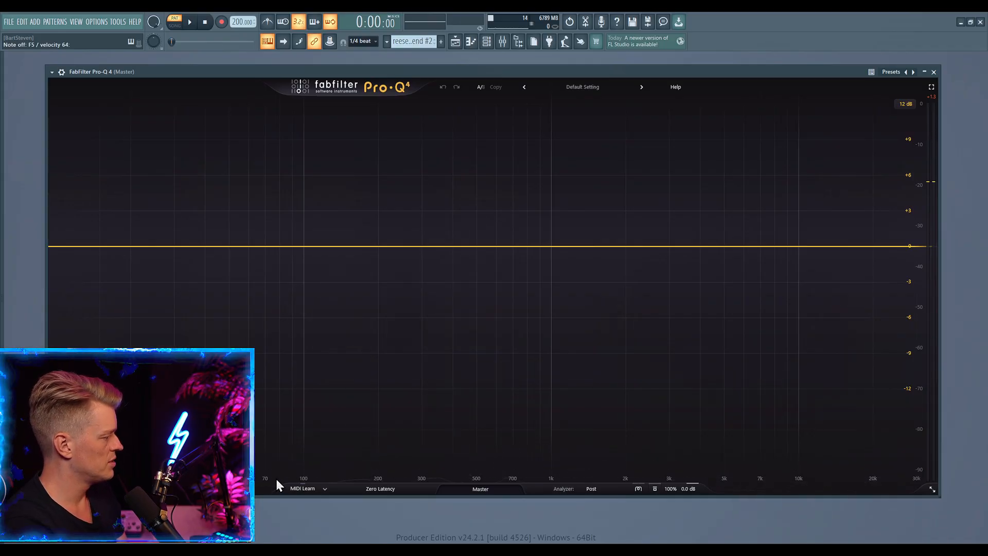
scroll(511, 477, up, 1)
scroll(511, 475, up, 5)
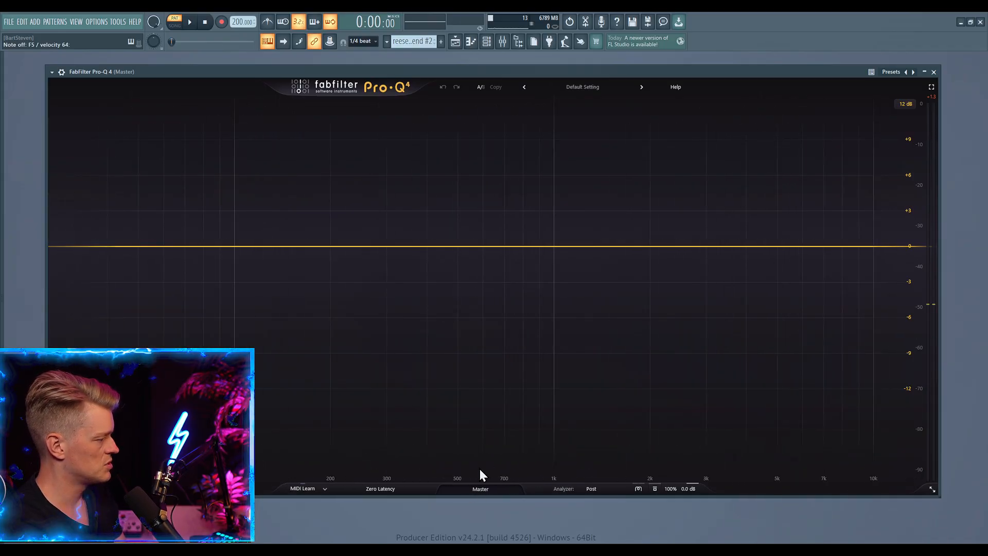
scroll(485, 441, down, 5)
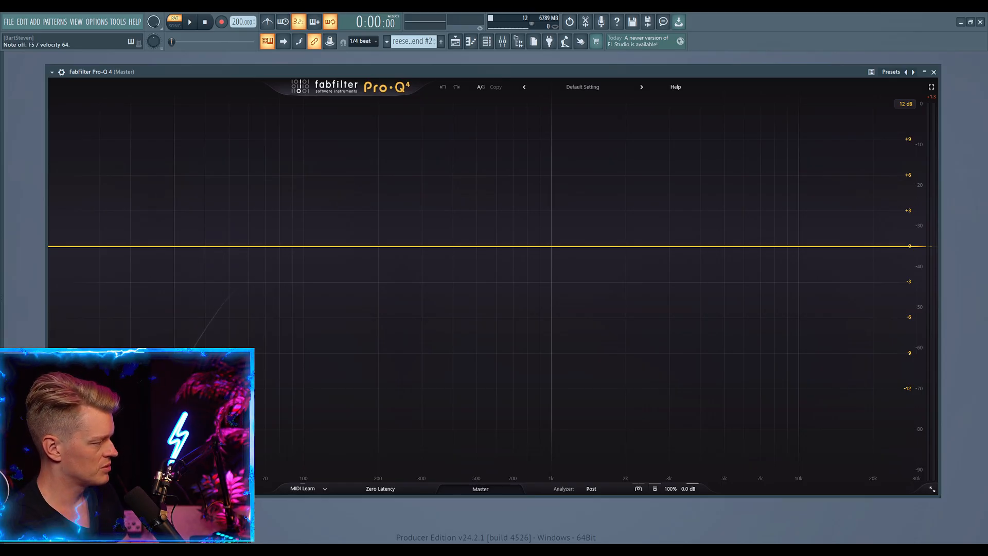
- Try a 12 dB/oct low-cut band, lower its frequency to about 20 Hz, and delete it
click(244, 246)
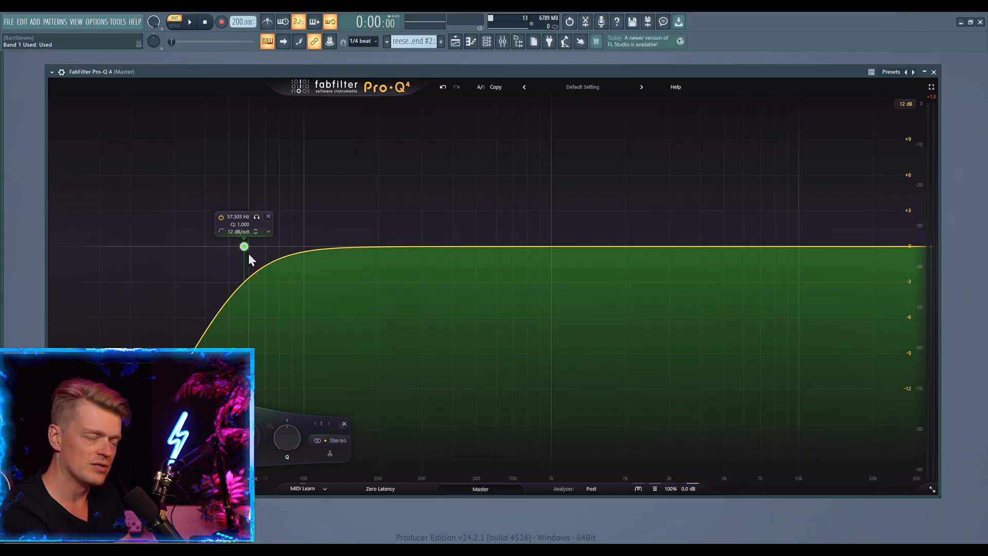
drag(252, 248, 131, 247)
right_click(131, 247)
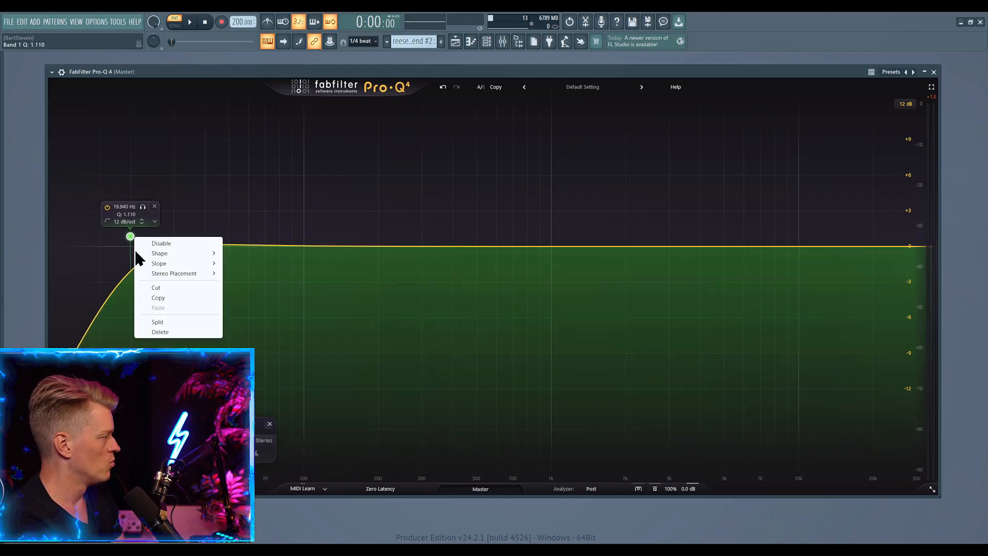
click(162, 332)
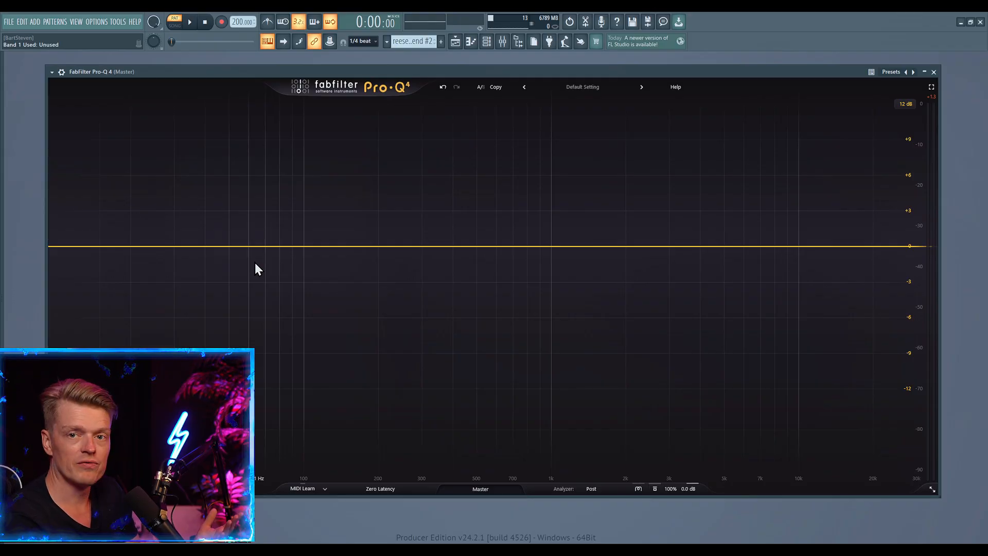
- Add flat bell bands at about 1931 Hz and 8237 Hz on the EQ curve
click(622, 247)
right_click(622, 246)
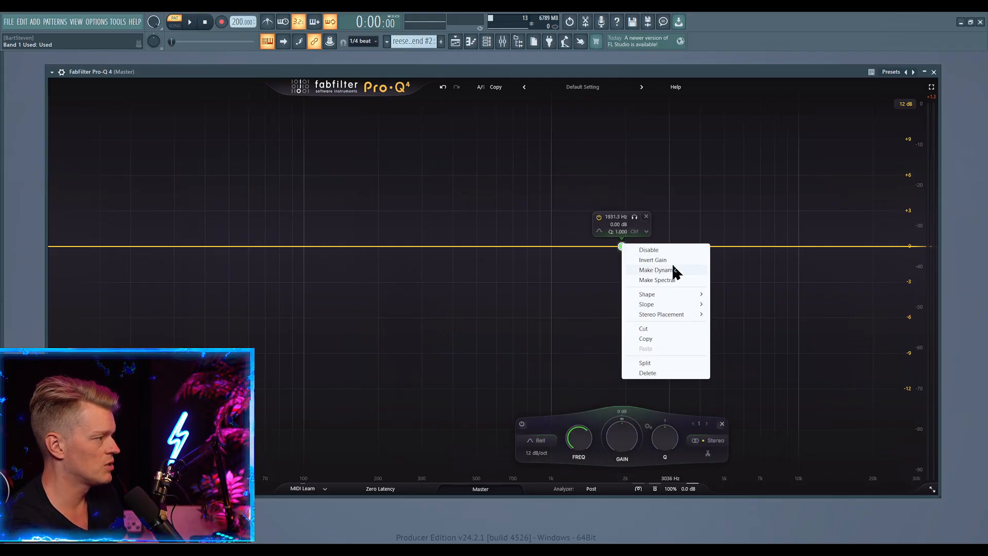
click(777, 246)
click(778, 246)
right_click(778, 246)
click(777, 246)
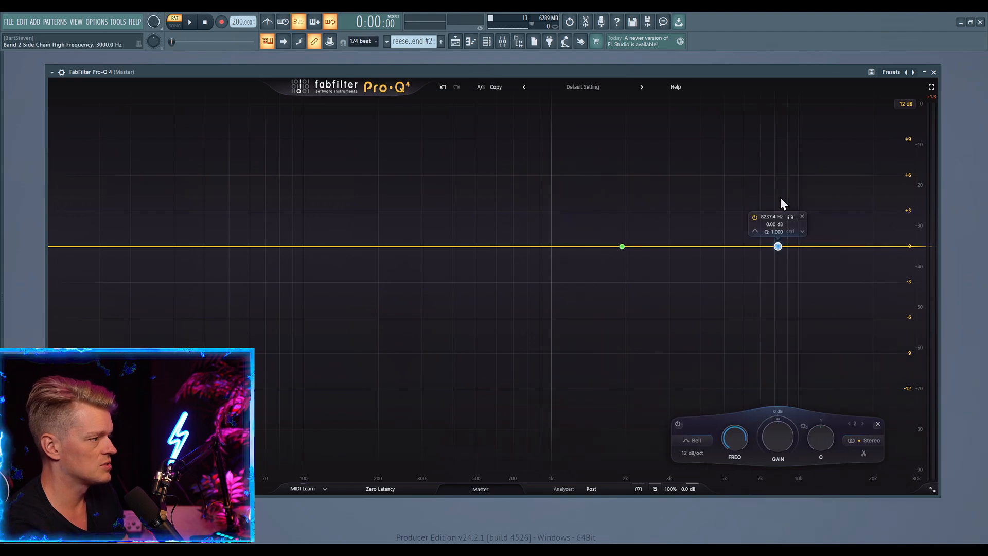
- Try strongly reducing the high end with a high-shelf band at about 5 kHz, and undo it
double_click(811, 153)
key(ctrl+z)
drag(826, 276, 811, 463)
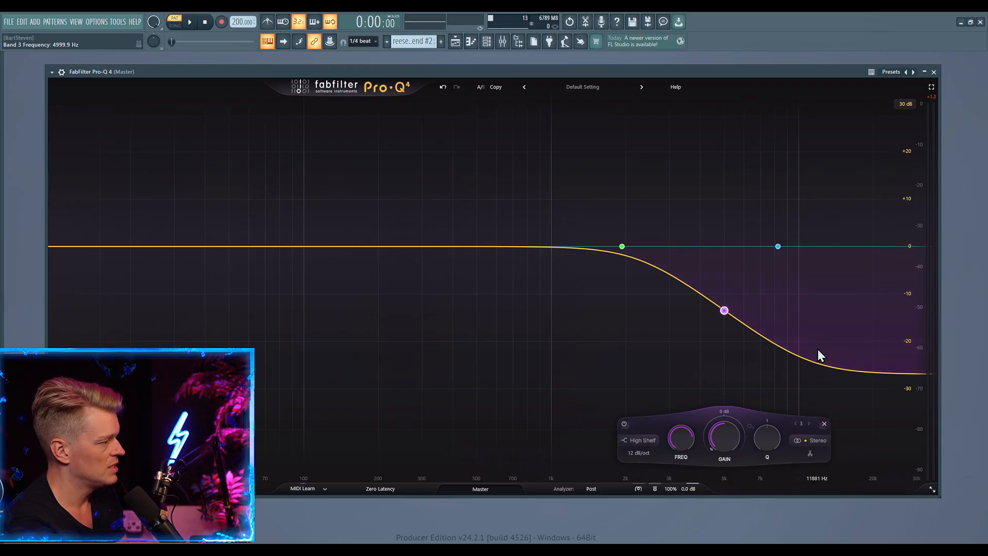
key(ctrl+z)
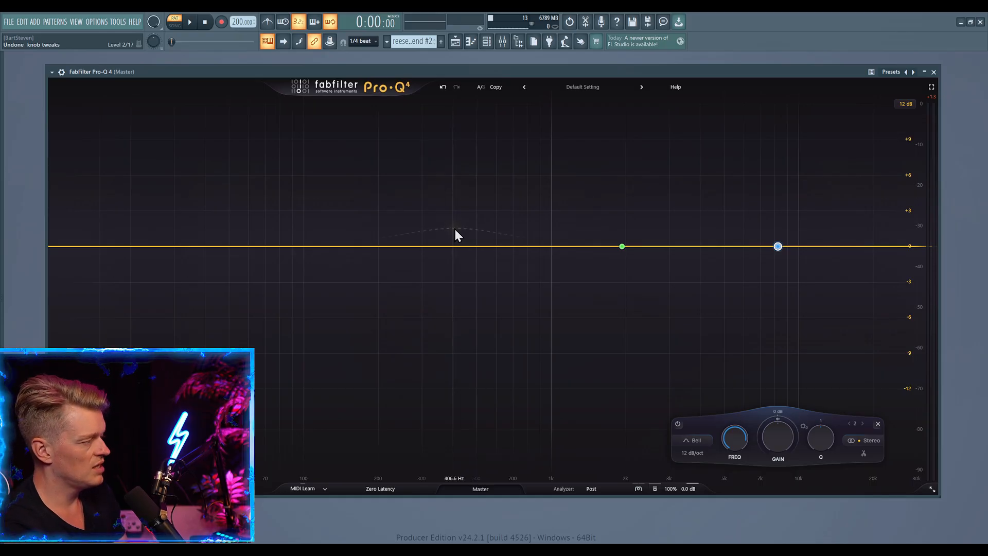
- Add five more flat bands across the low and mid frequencies, including 123.56 Hz and 519.01 Hz
click(178, 247)
click(236, 246)
click(327, 247)
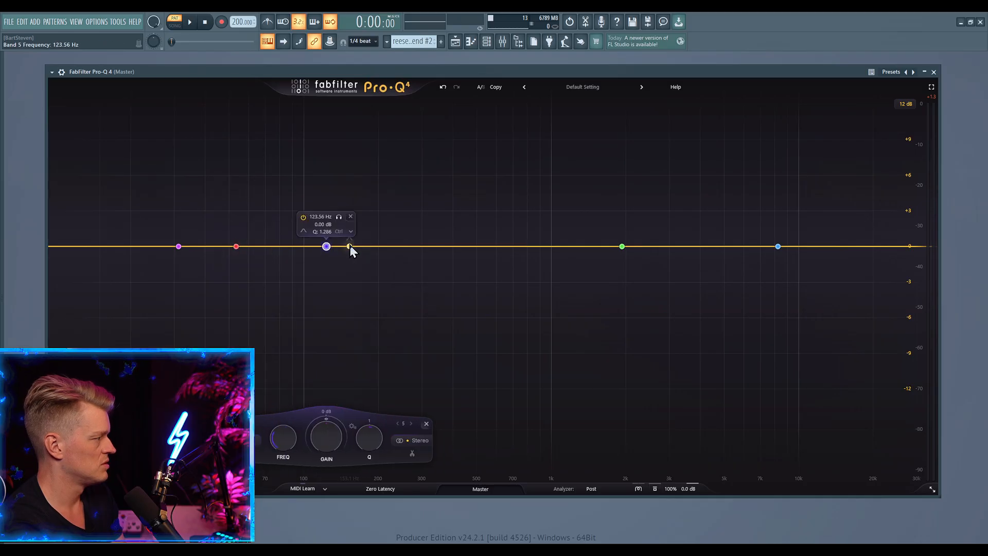
click(350, 247)
click(481, 246)
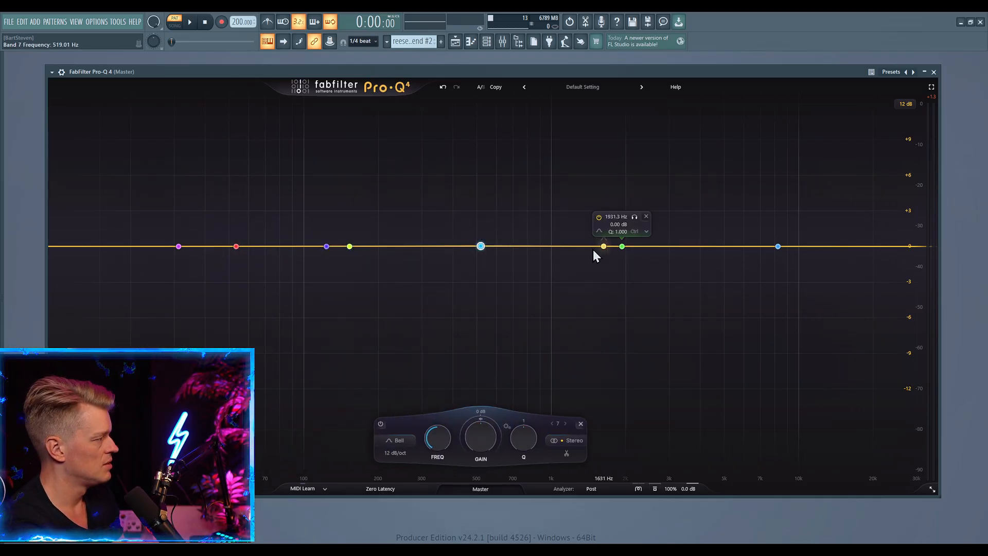
- Undo all the added EQ bands to leave the curve empty
key(ctrl+z)
key(ctrl+z)
key(ctrl+z)
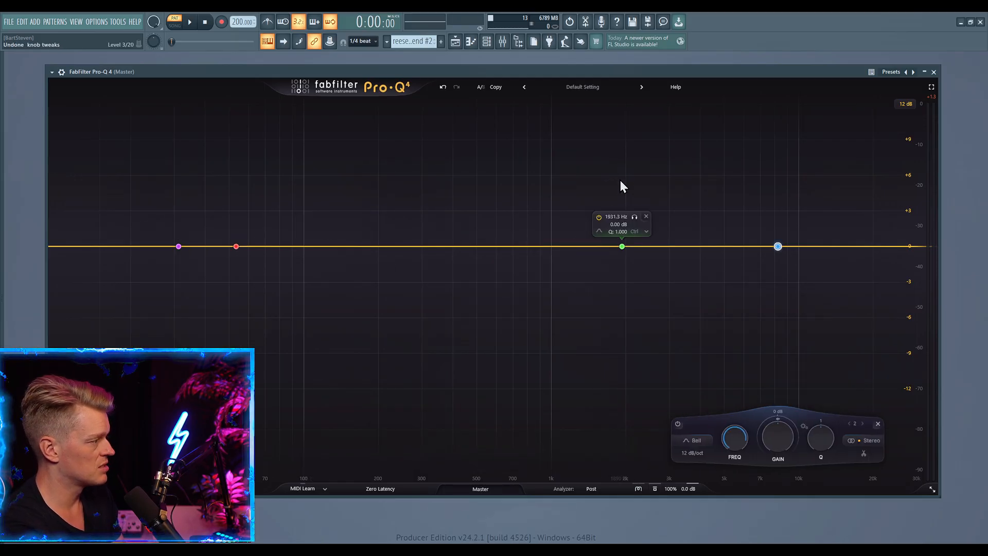
key(ctrl+z)
key(ctrl+z)
- Open the playlist, focus on the section around bar 26, and play the song
key(F5)
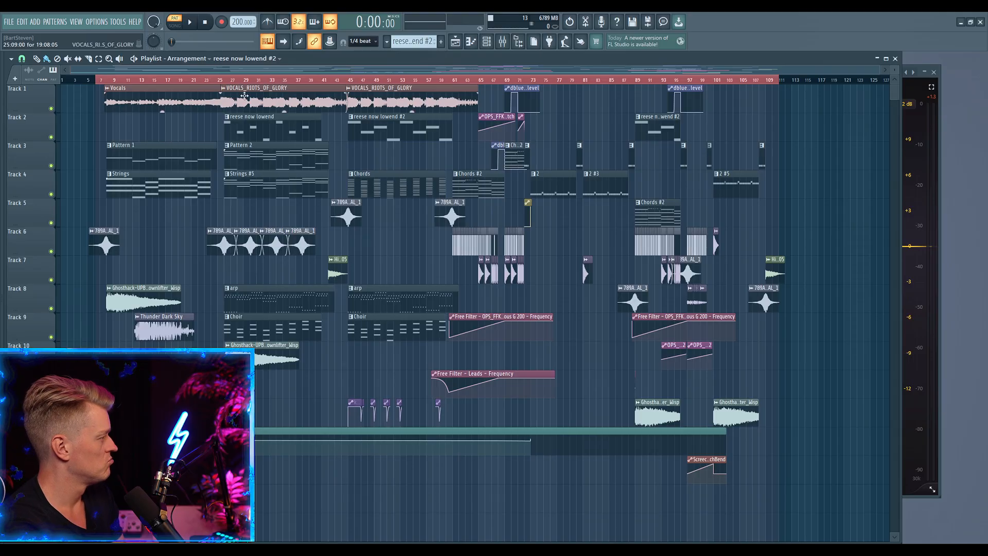
scroll(244, 96, up, 5)
key(space)
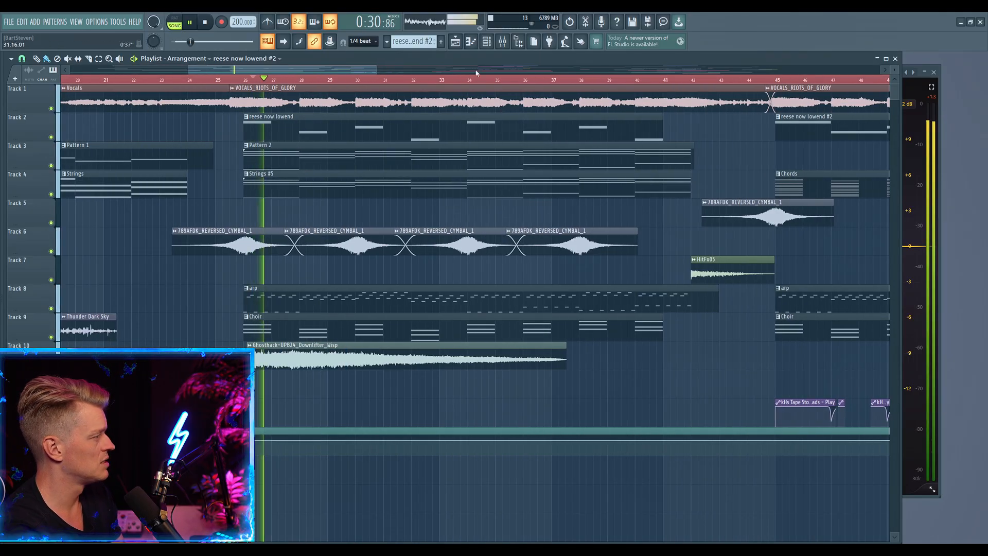
- Open the first FabFilter Pro-Q 4 on the Master mixer track and stop playback
key(F9)
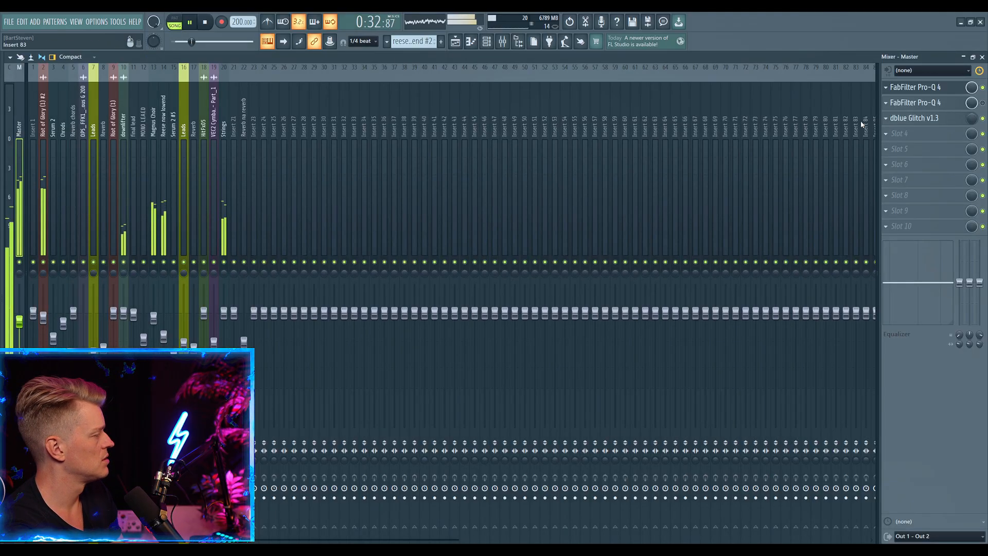
click(921, 89)
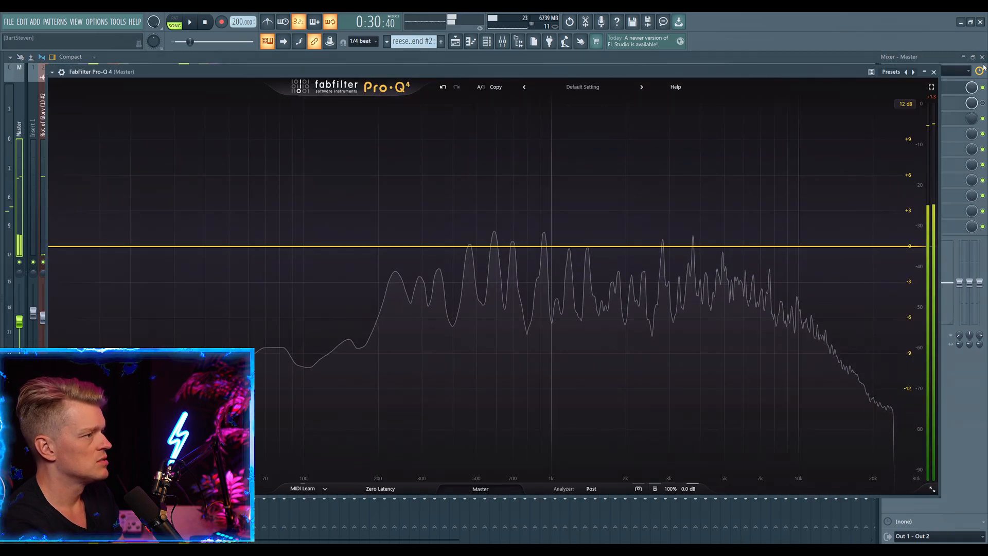
key(space)
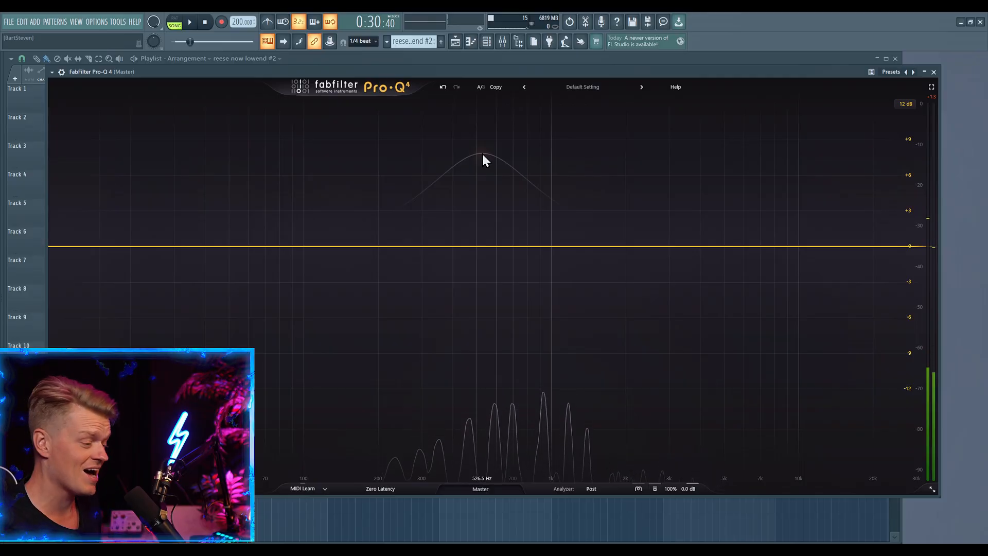
- Play the song section twice and examine its full spectrum in the master equalizer
key(space)
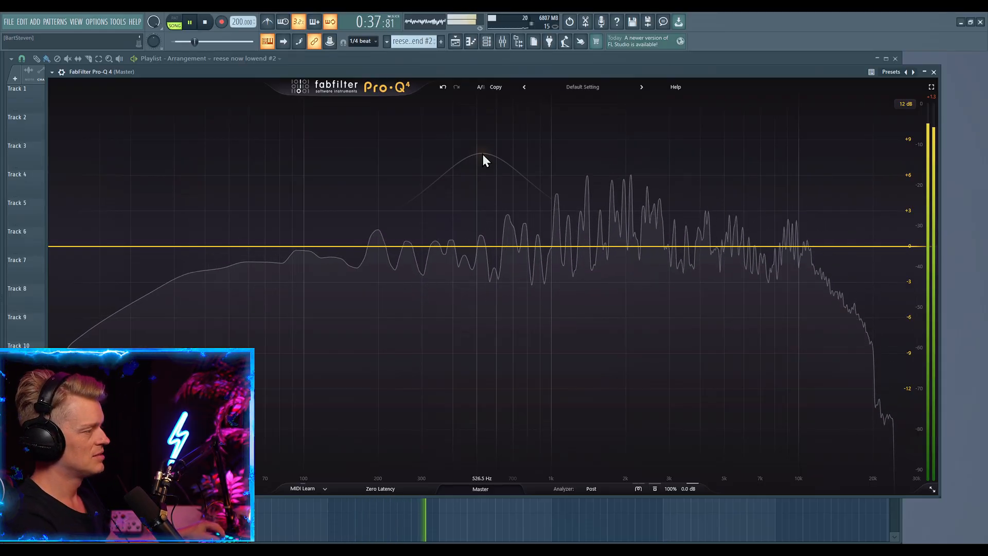
key(space)
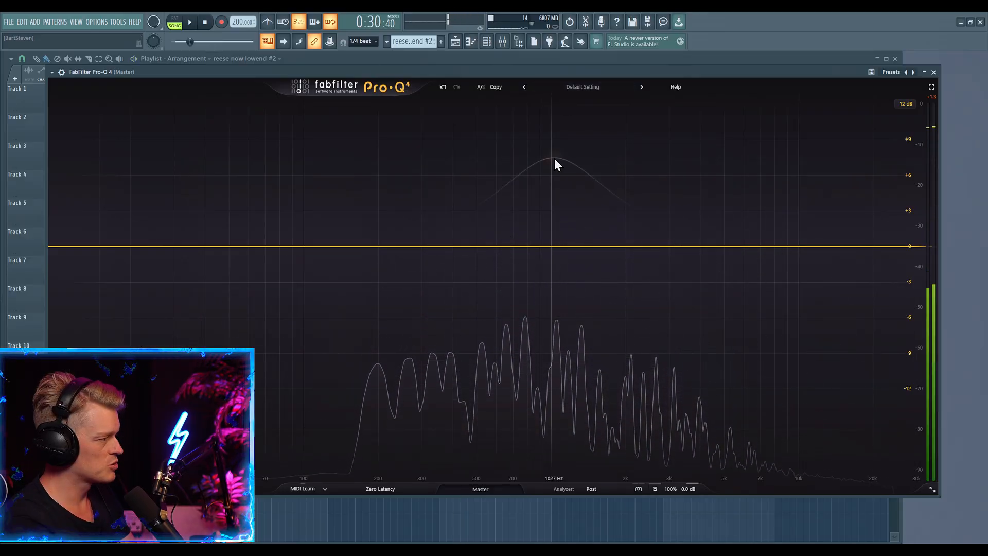
key(space)
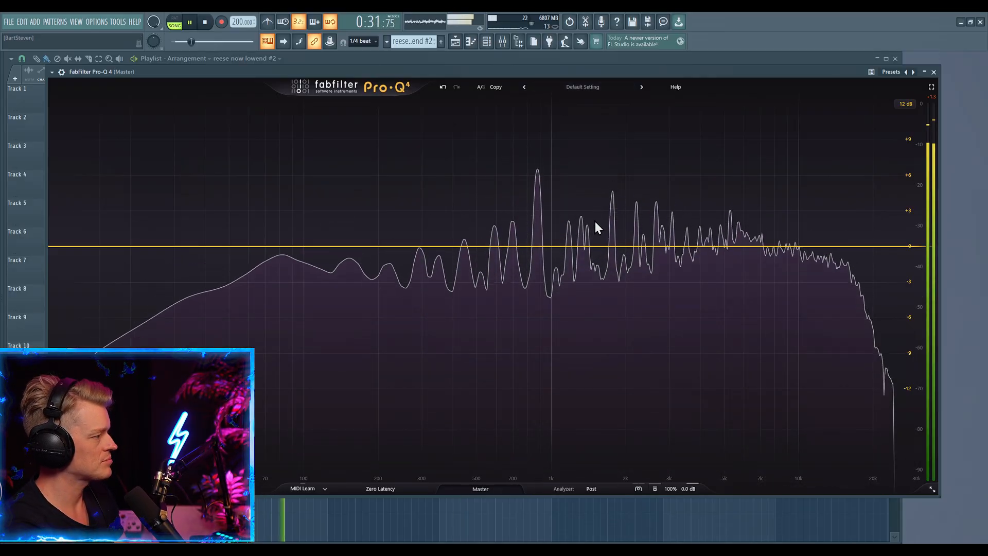
key(space)
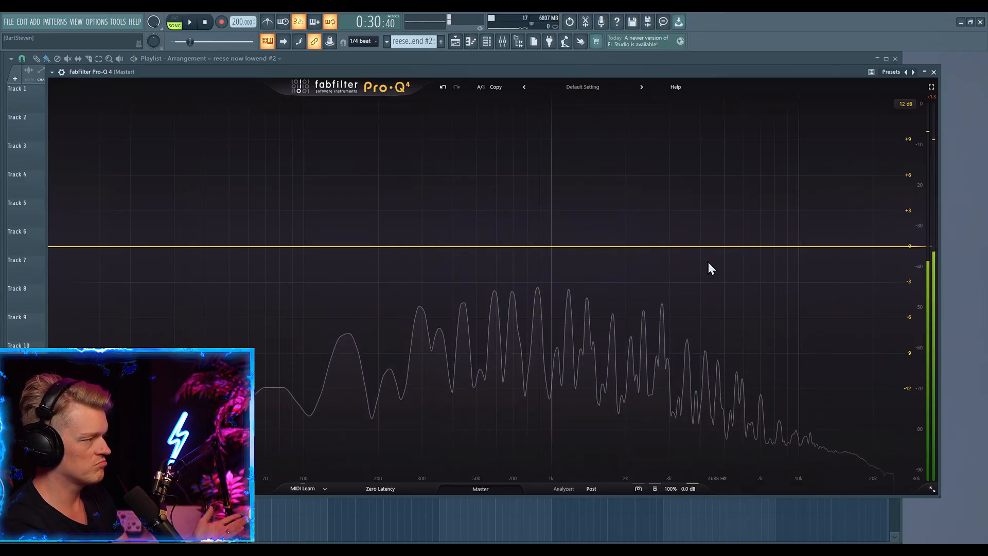
- Add a flat bell band at about 1026.7 Hz and play the song with the band's solo switched on and off
click(554, 247)
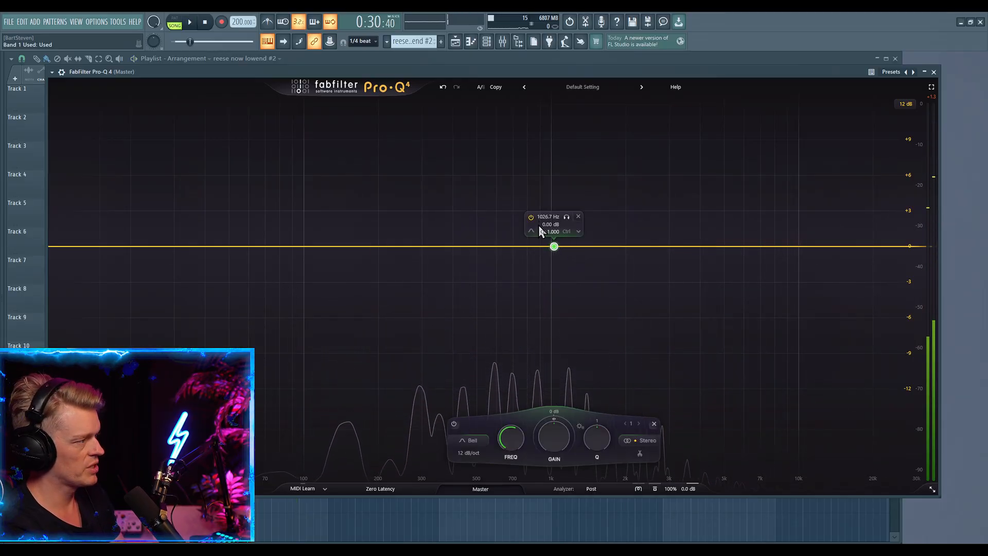
click(567, 217)
key(space)
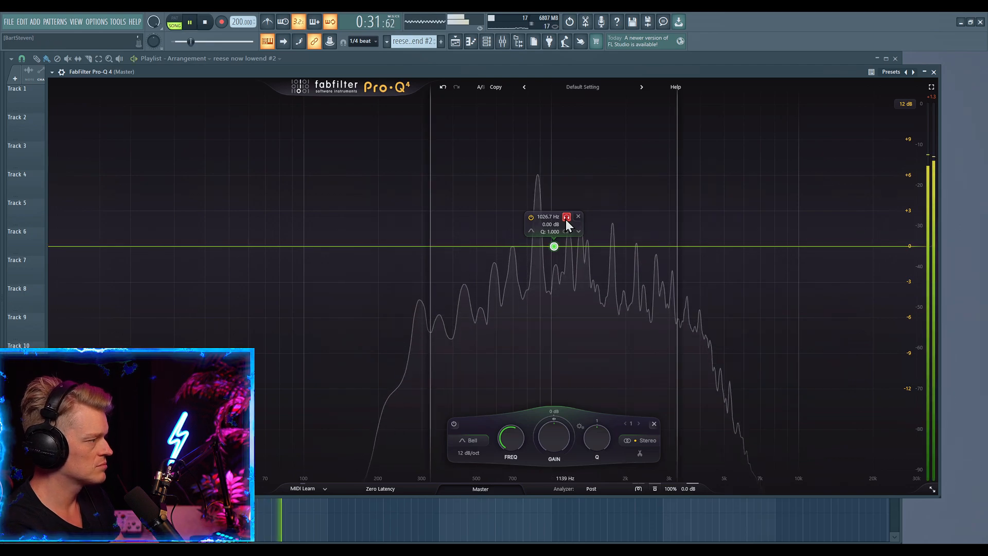
click(566, 217)
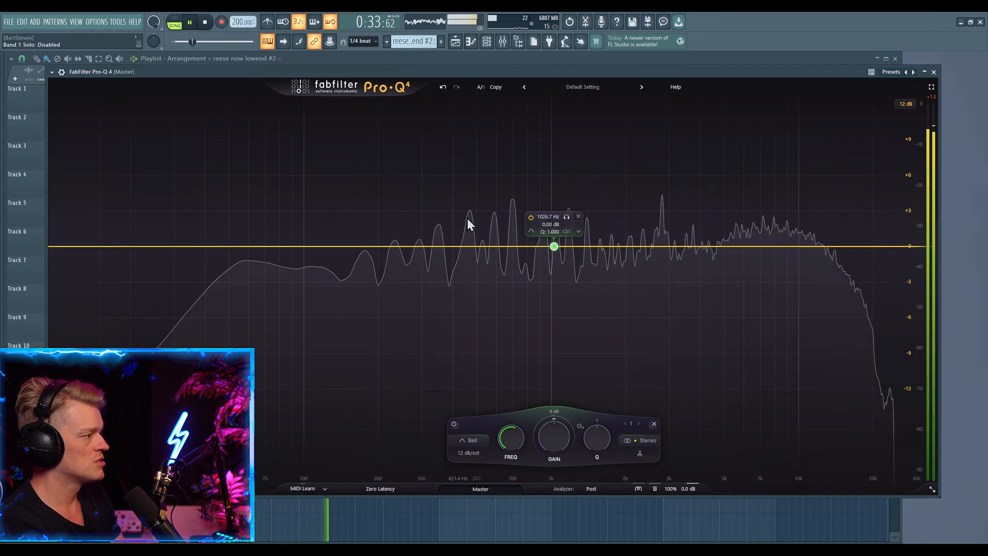
click(566, 217)
key(space)
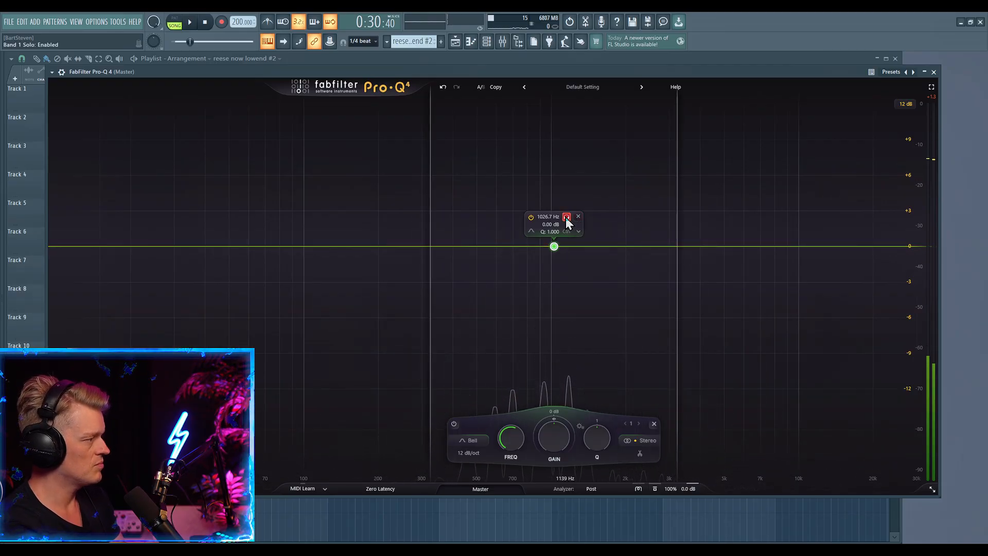
- Narrow the soloed 1 kHz band to a Q of 38.84 and play the song through it
scroll(566, 217, down, 2)
scroll(566, 219, up, 5)
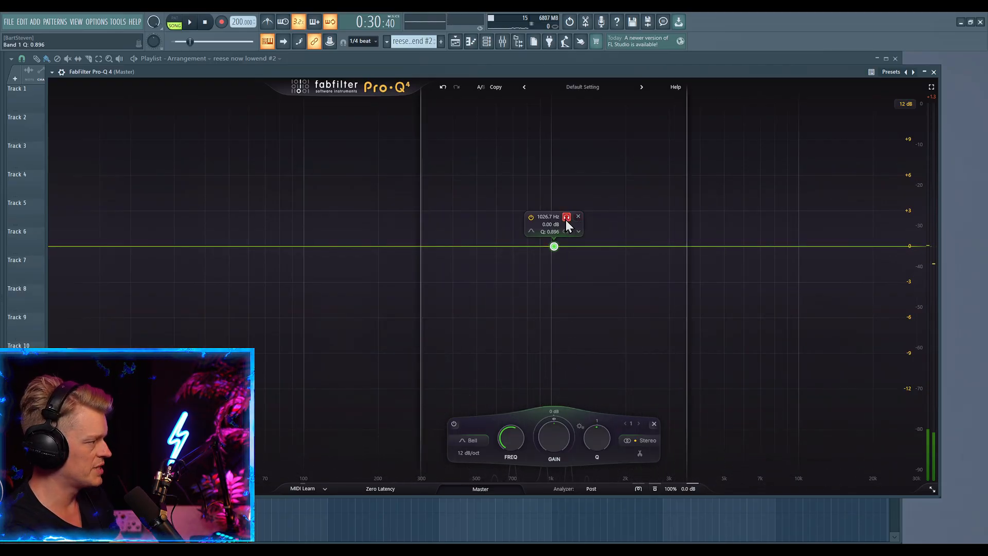
scroll(566, 220, up, 10)
key(space)
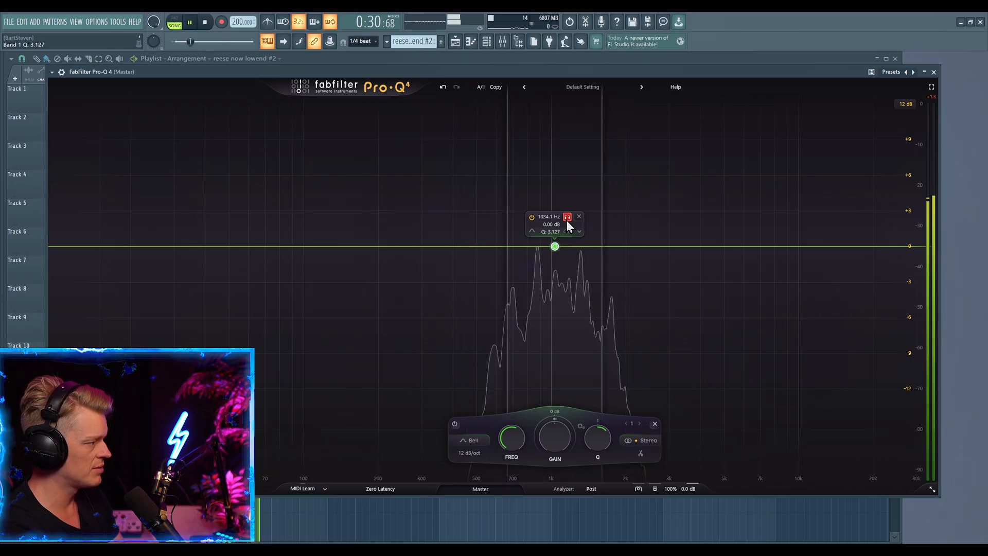
scroll(567, 220, up, 3)
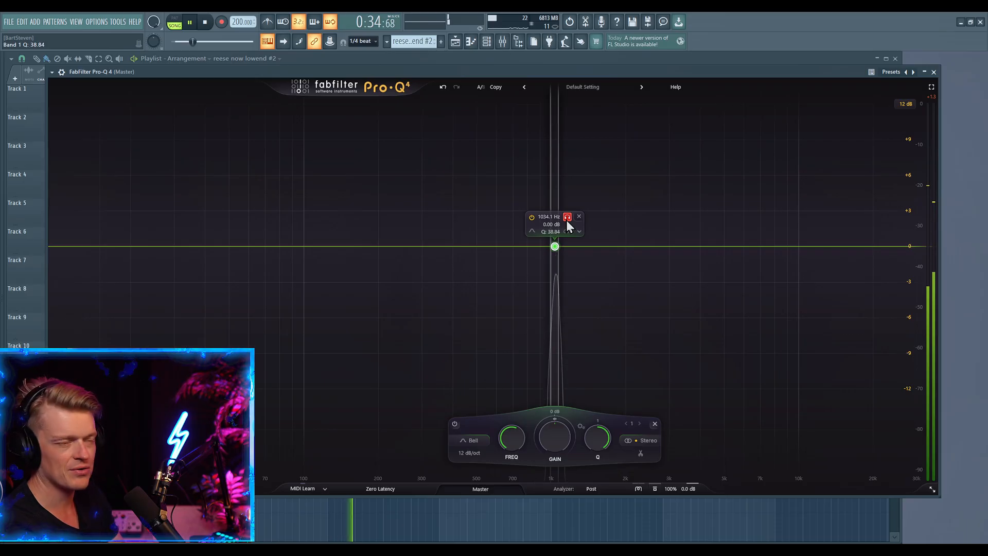
- Widen the soloed bell band to a Q of 0.025 at about 1091.3 Hz, switch off its solo and stop playback
scroll(567, 220, down, 20)
drag(566, 220, 572, 225)
scroll(572, 225, up, 10)
scroll(573, 225, down, 13)
scroll(572, 225, down, 4)
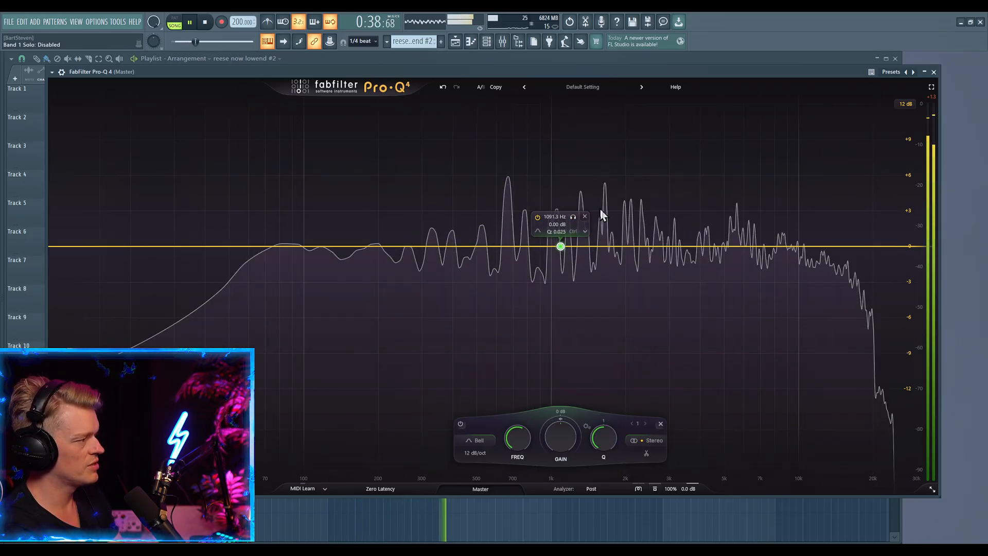
key(space)
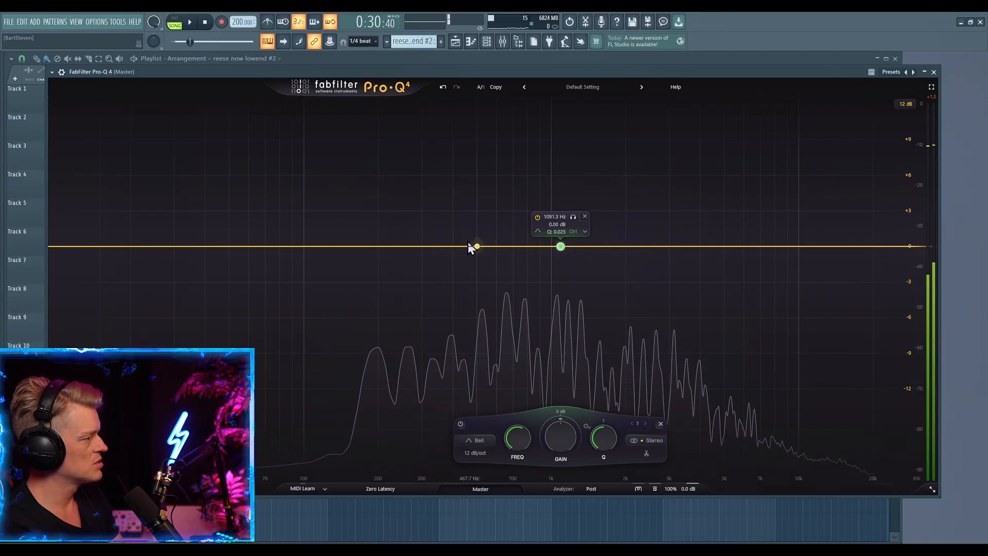
- Add a second bell band in the highs at about 9240 Hz with +0.29 dB gain and play the song
drag(496, 246, 775, 247)
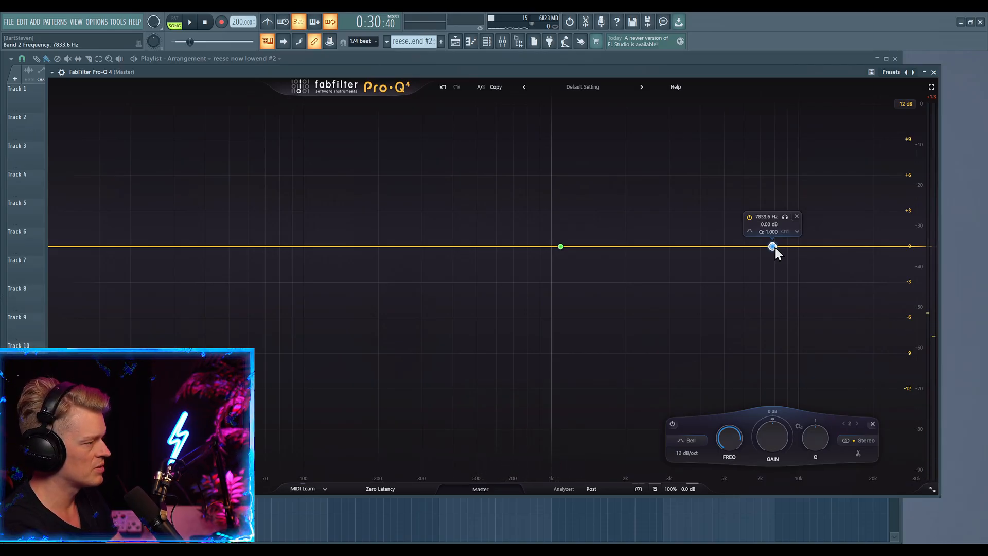
drag(773, 247, 790, 243)
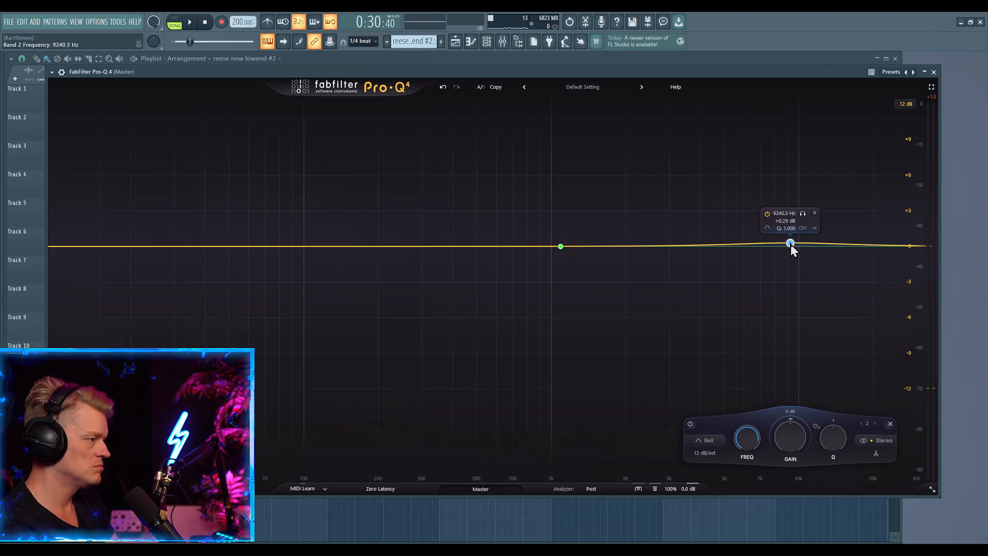
key(space)
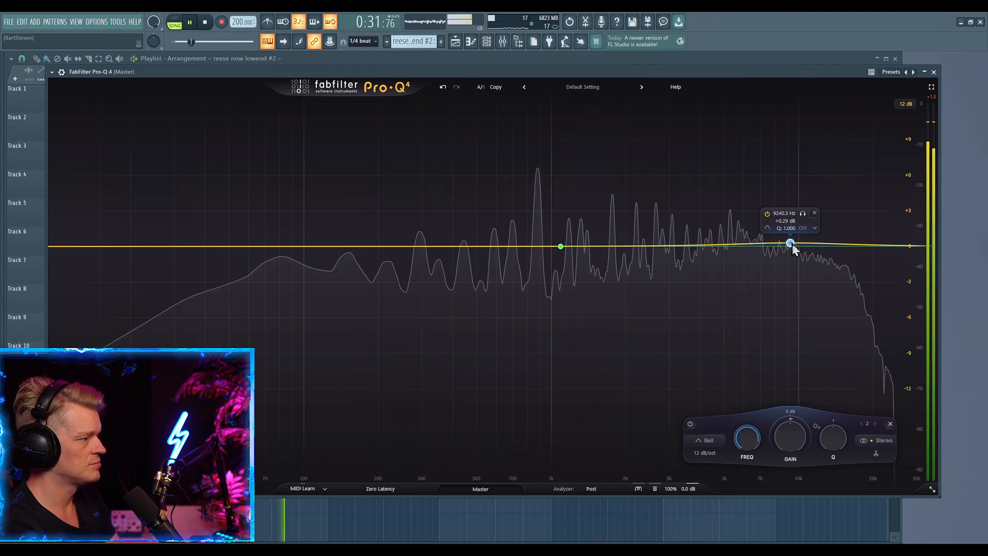
- Boost the high bell band to about +6.8 dB near 13568 Hz during playback, and lower it to about +0.65 dB at 15552 Hz
drag(792, 243, 833, 177)
key(space)
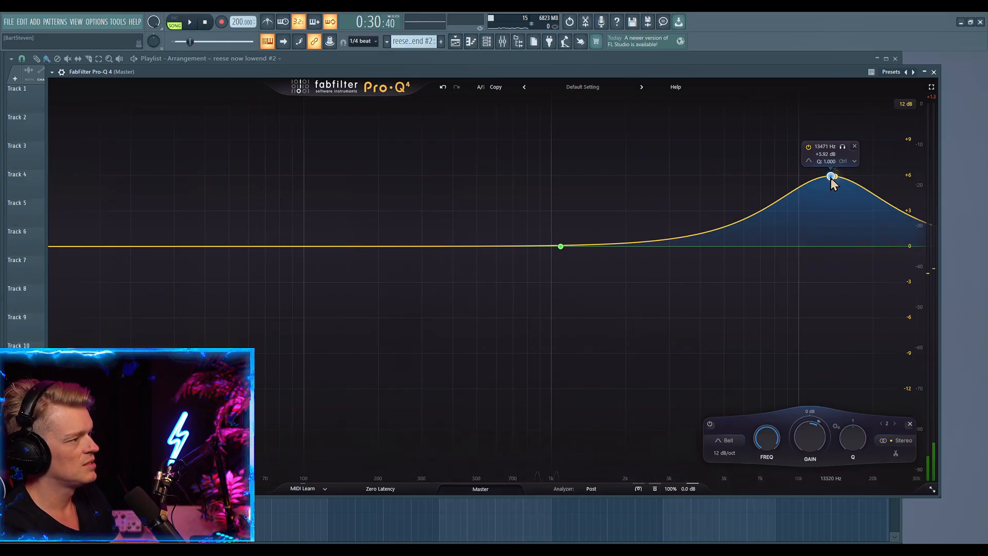
mouse_move(831, 178)
mouse_down()
mouse_move(829, 147)
mouse_move(831, 169)
mouse_up()
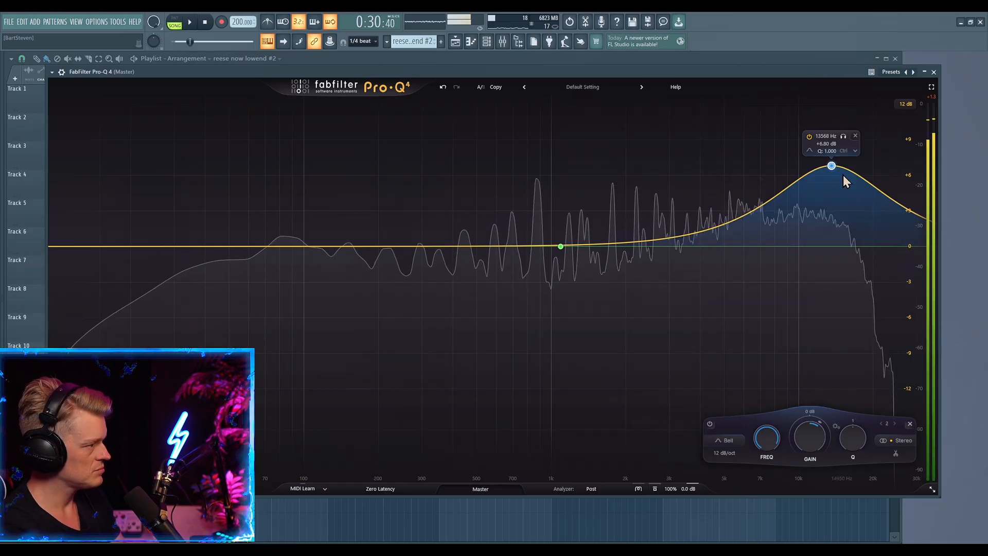
drag(832, 166, 847, 239)
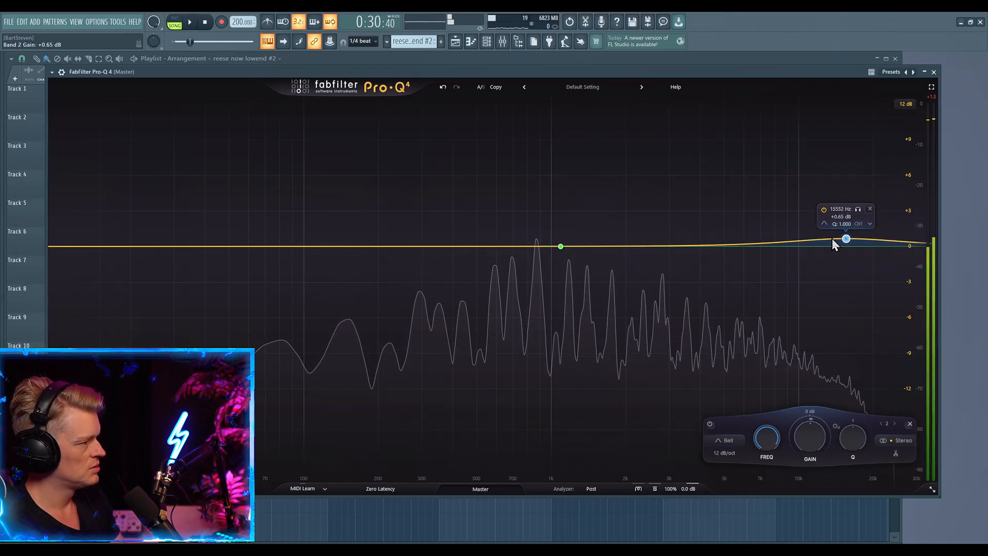
- Add a low shelf band, play the song with it at +11.88 dB near 120 Hz, and flatten it to +0.07 dB at about 110 Hz
click(202, 247)
drag(202, 248, 322, 153)
key(space)
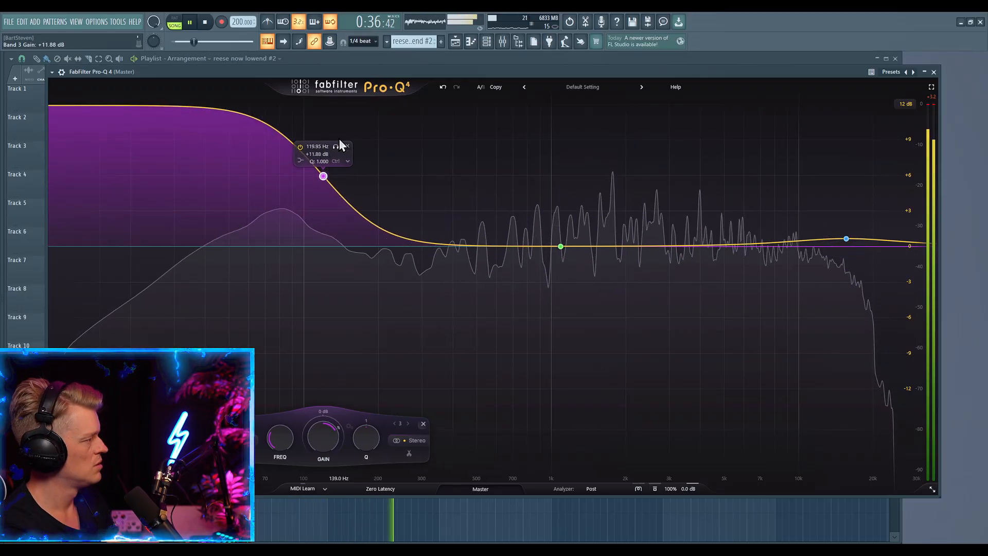
key(space)
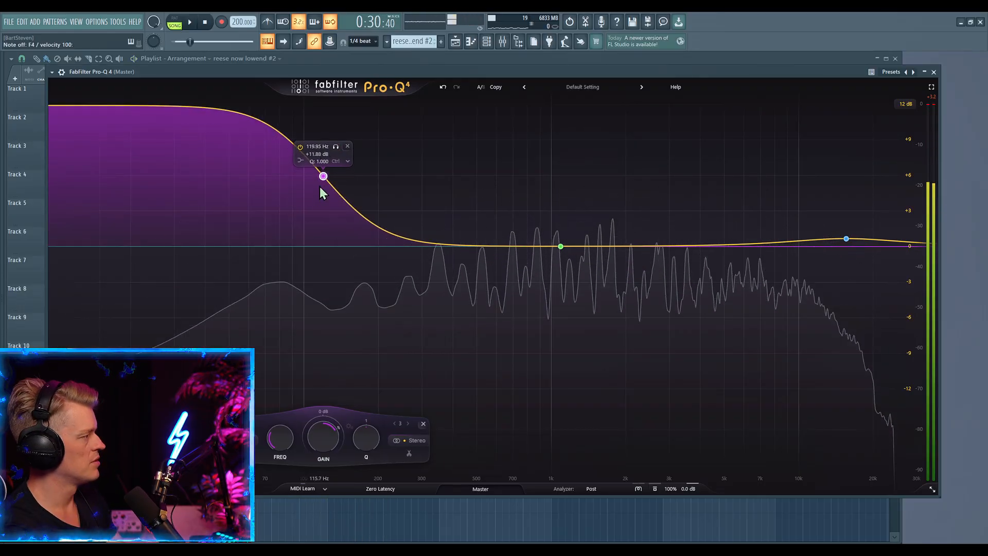
drag(325, 180, 318, 311)
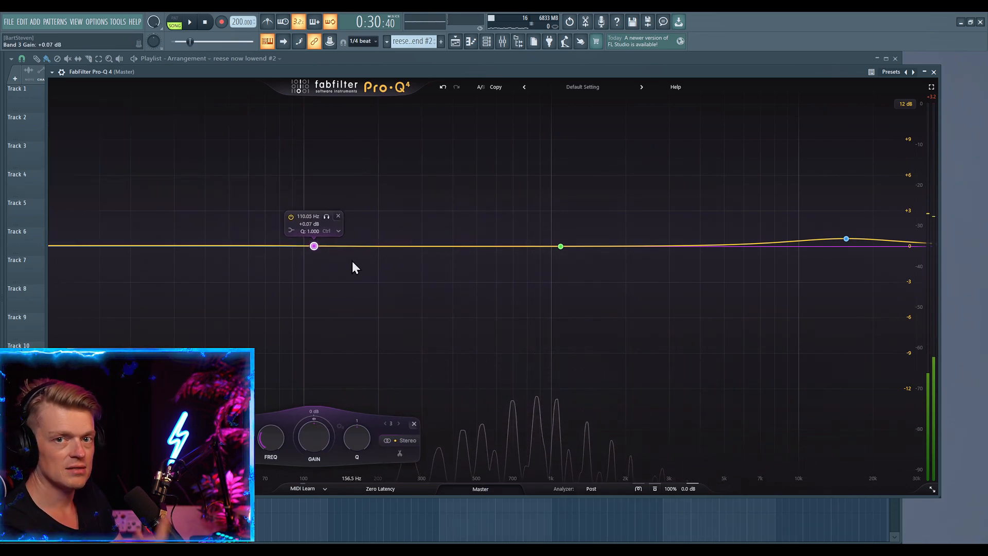
- Cycle the 110 Hz band's shape through Low Cut, High Shelf and High Cut, ending on Band Pass
right_click(312, 250)
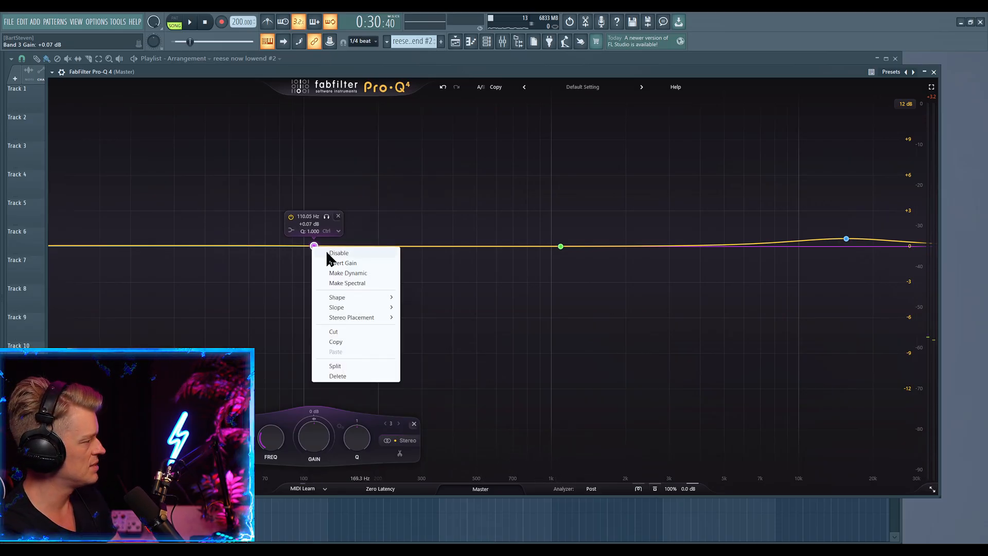
key(Escape)
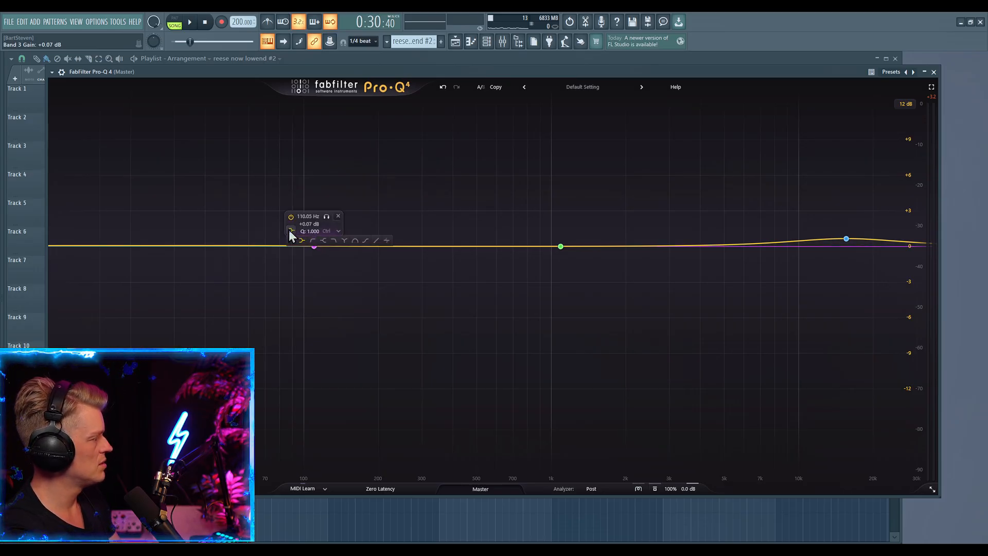
click(291, 229)
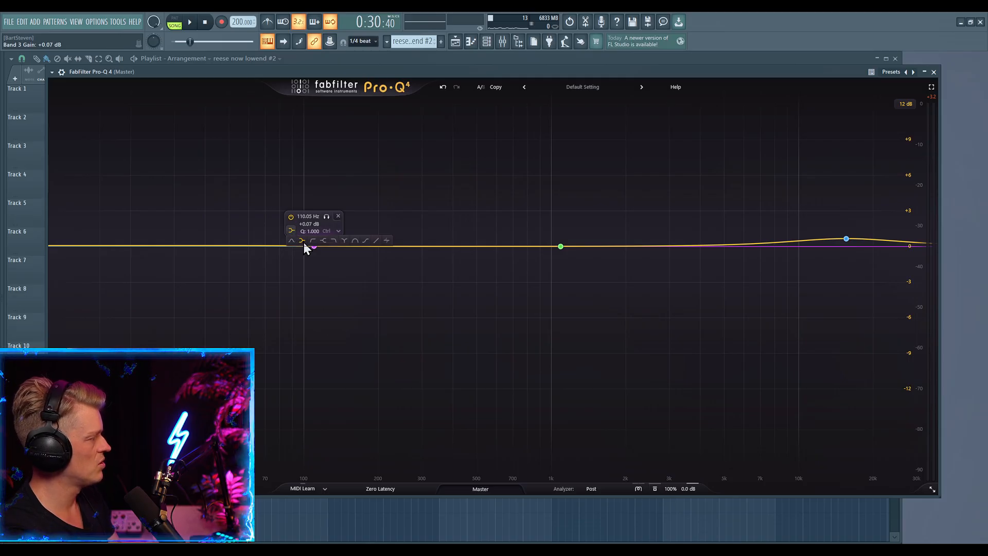
click(312, 242)
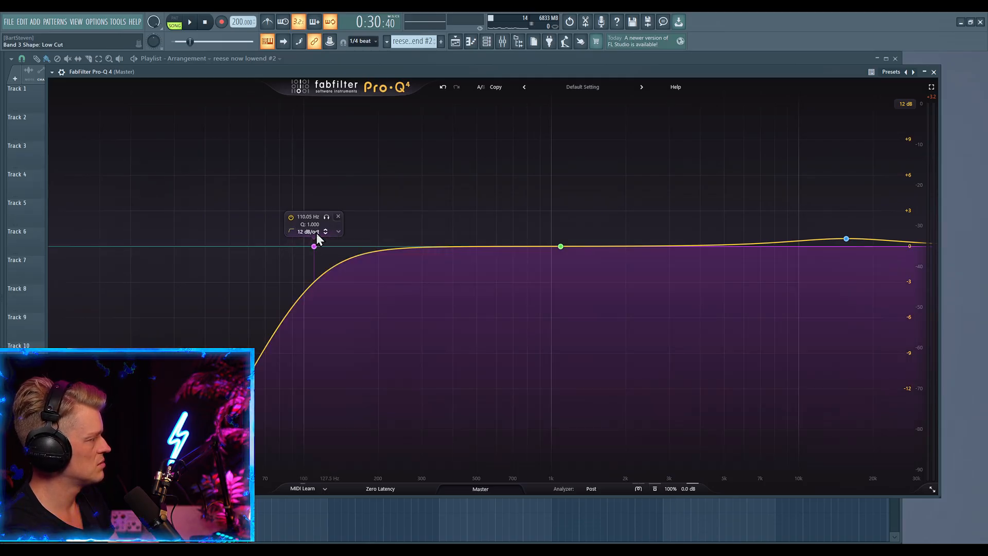
click(333, 242)
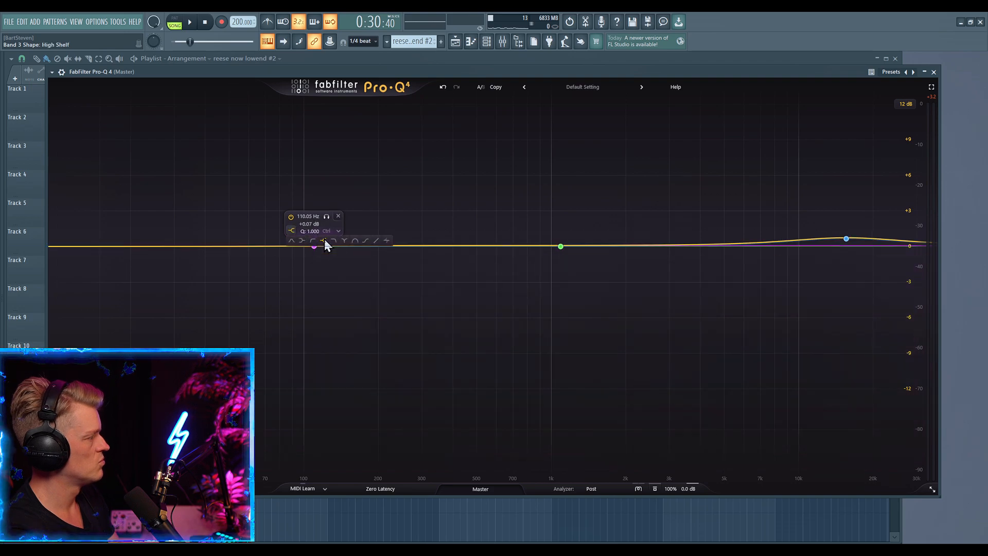
click(336, 241)
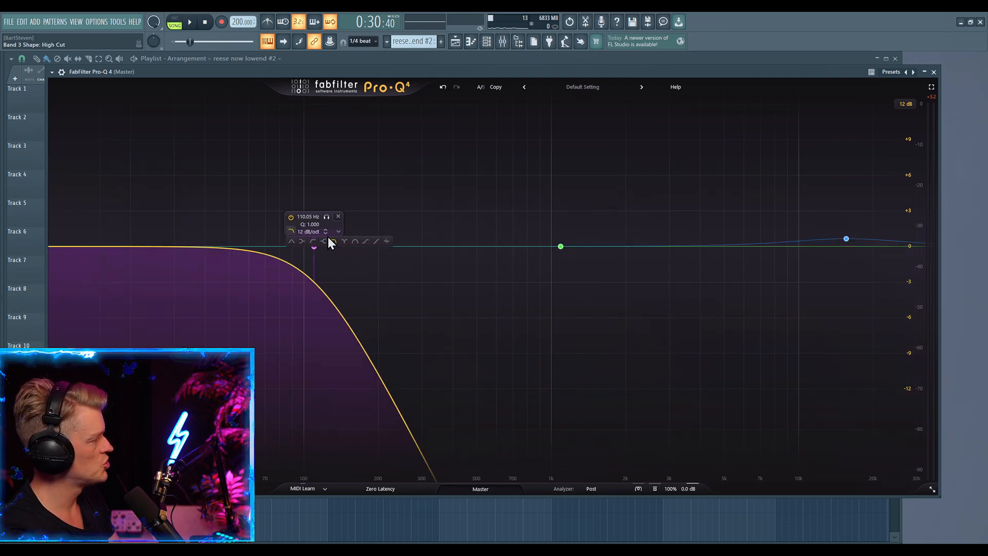
click(343, 242)
click(355, 241)
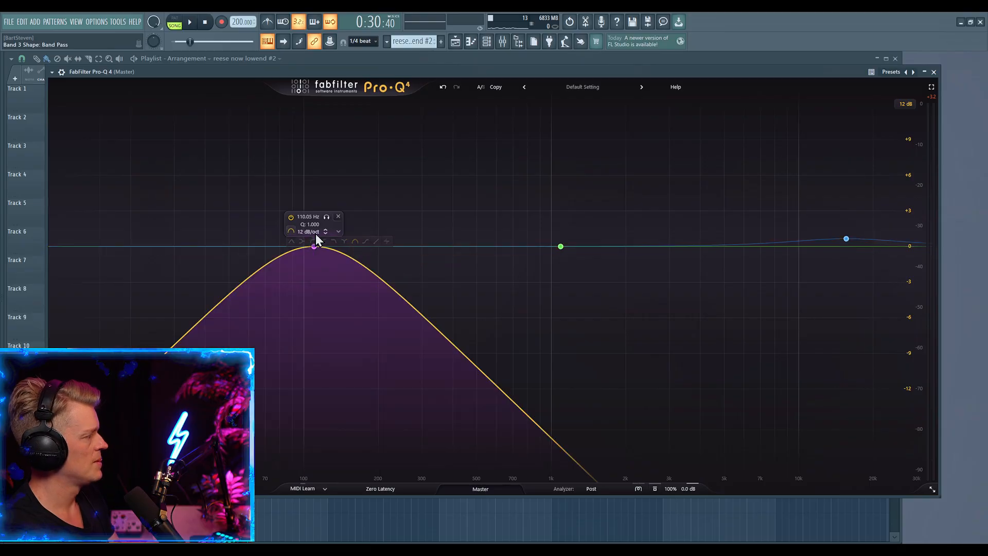
- Move the band-pass band to about 641 Hz and change its shape to Tilt Shelf
drag(316, 247, 507, 251)
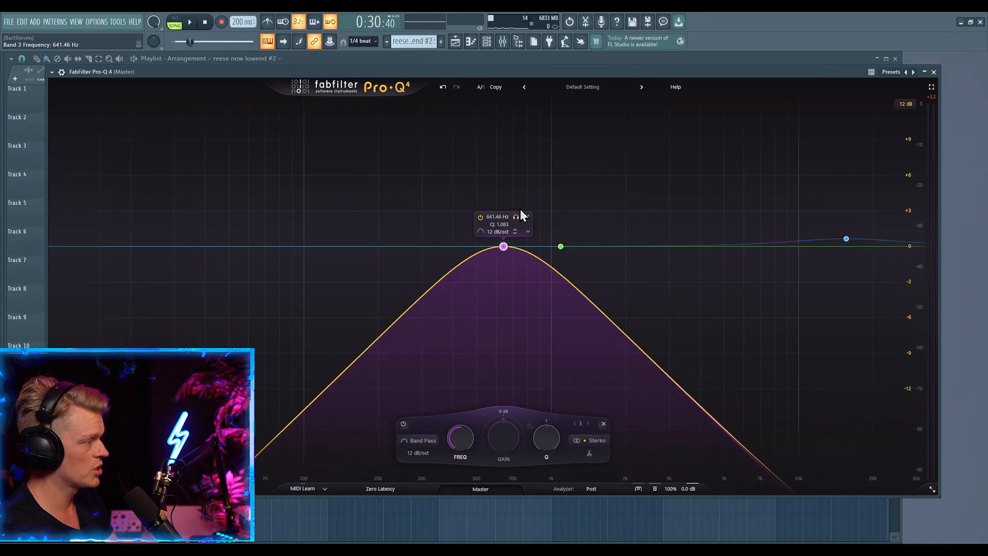
right_click(506, 251)
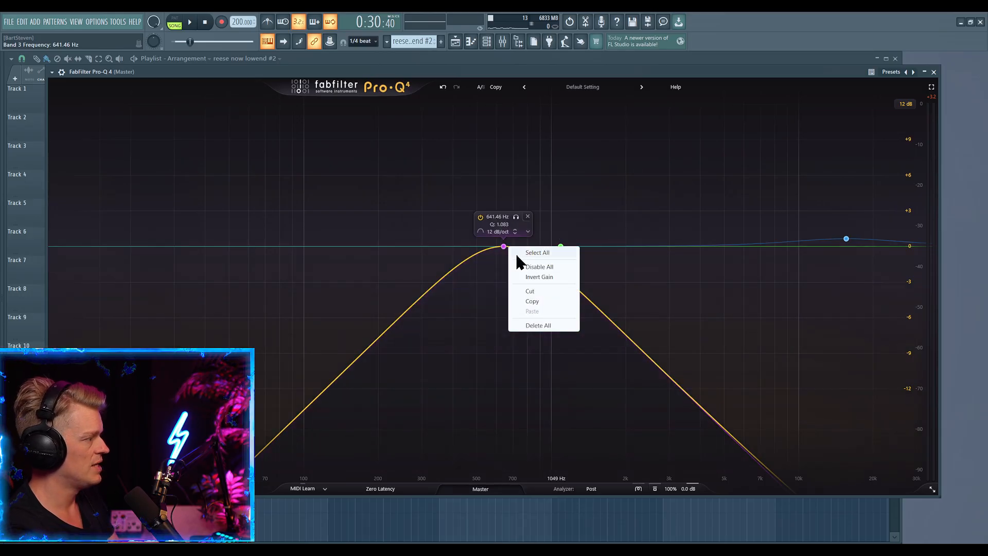
click(503, 242)
click(563, 243)
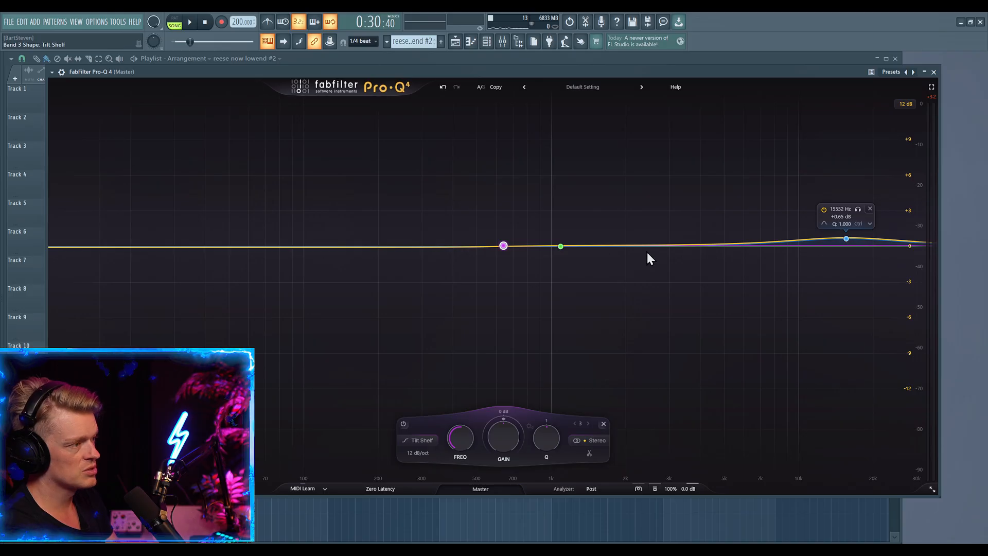
- Raise the high bell band at about 15664 Hz and set the 641 Hz band's shape to Flat Tilt
drag(847, 238, 848, 214)
right_click(503, 246)
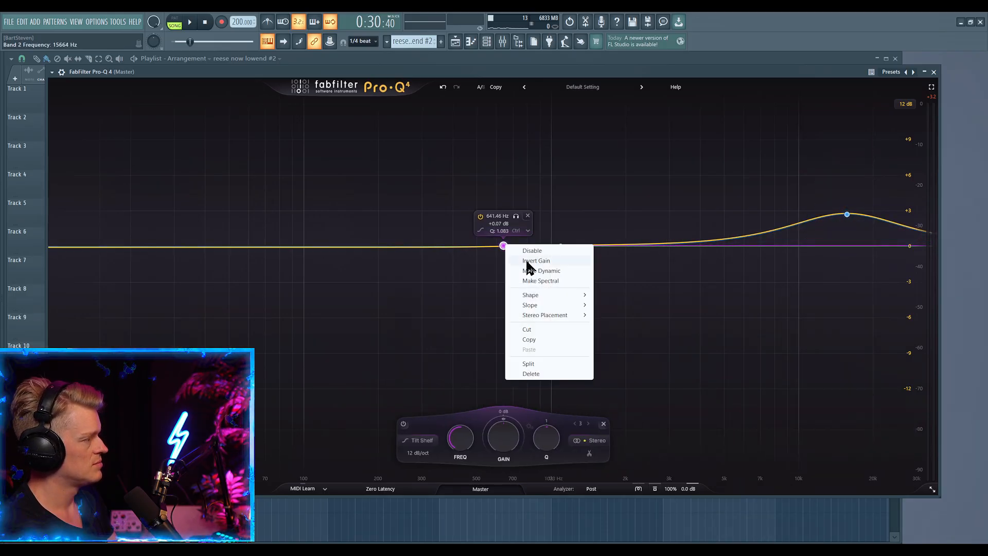
click(499, 237)
click(480, 229)
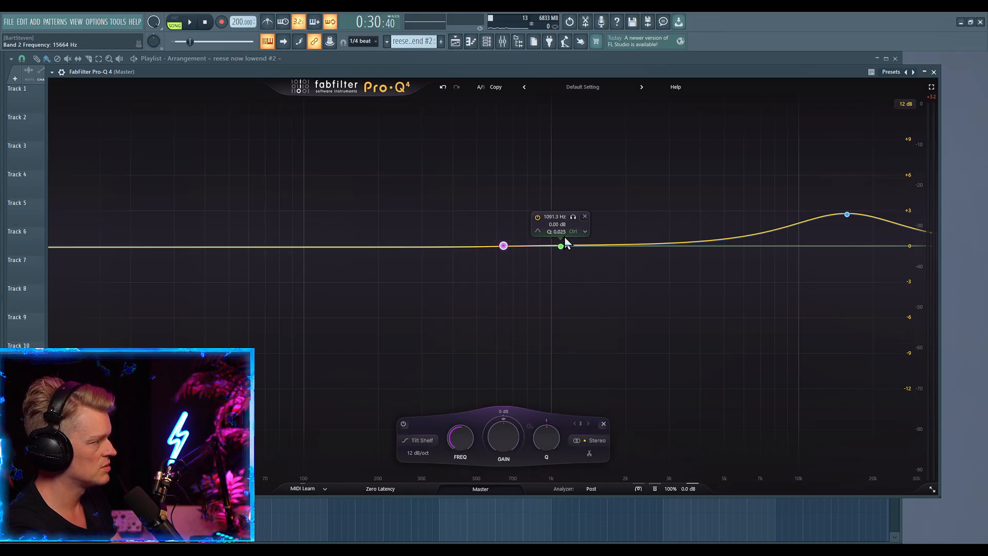
click(564, 240)
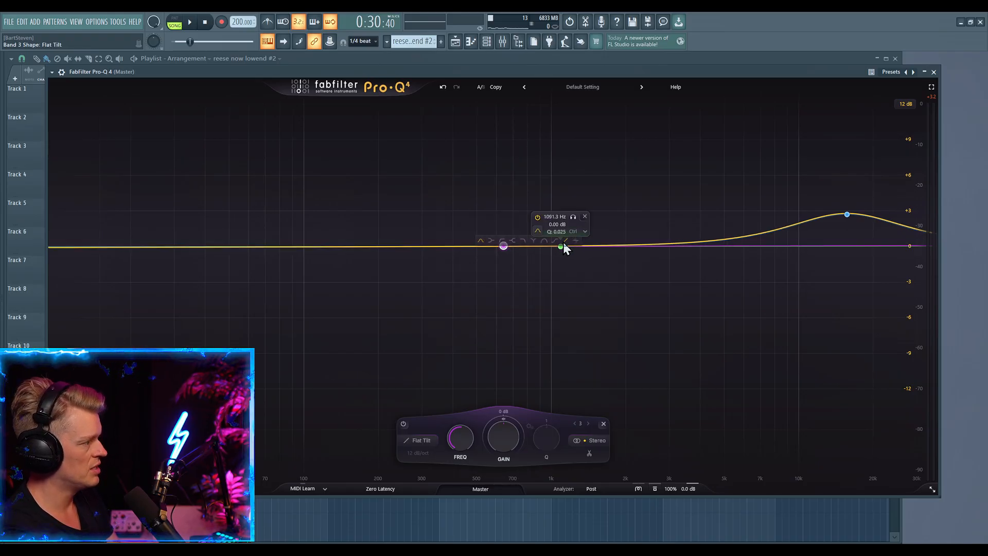
drag(487, 257, 422, 318)
key(ctrl+z)
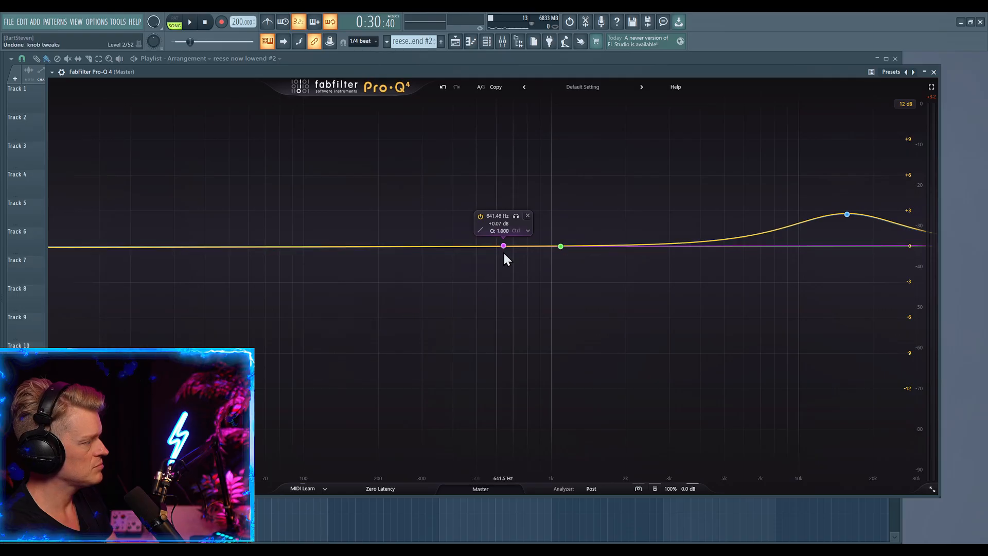
right_click(503, 247)
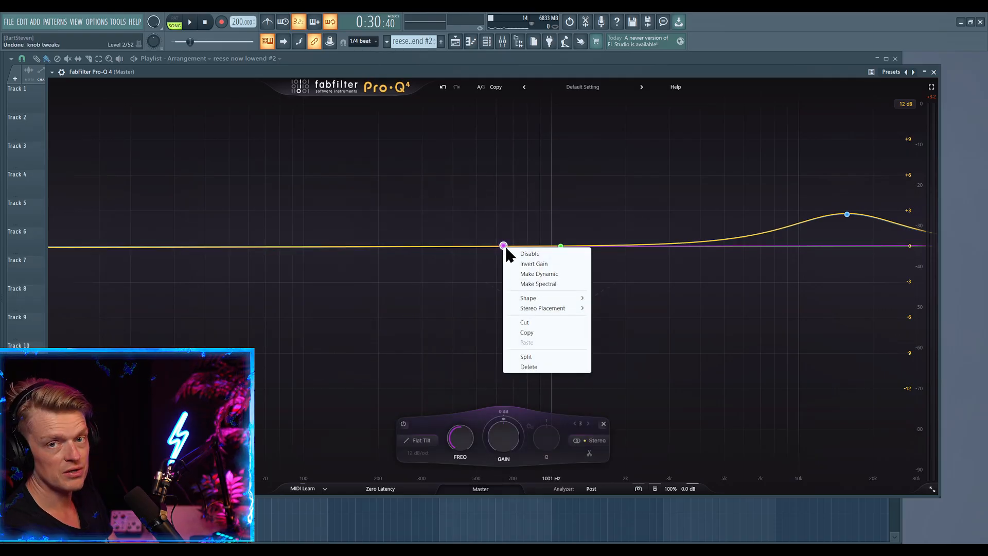
right_click(459, 291)
right_click(504, 247)
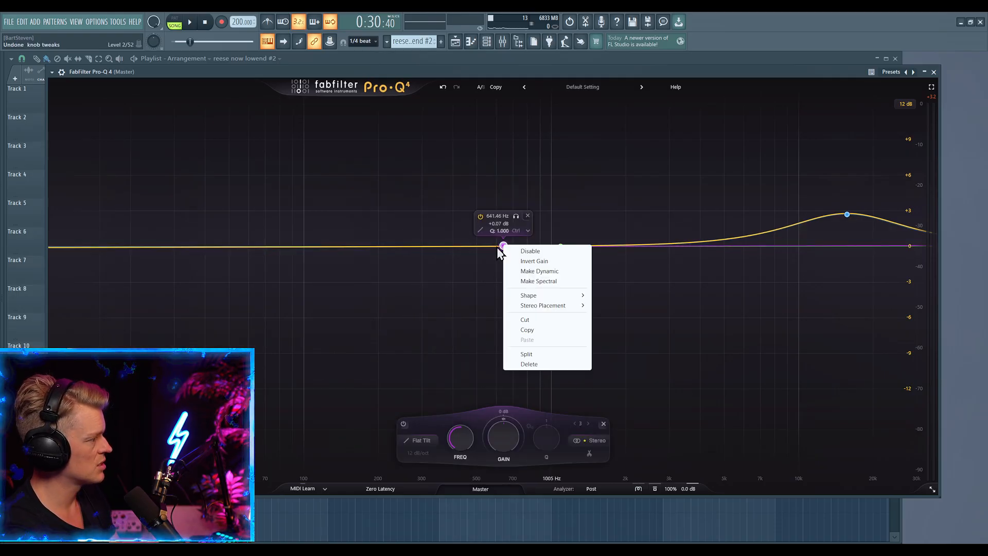
click(496, 248)
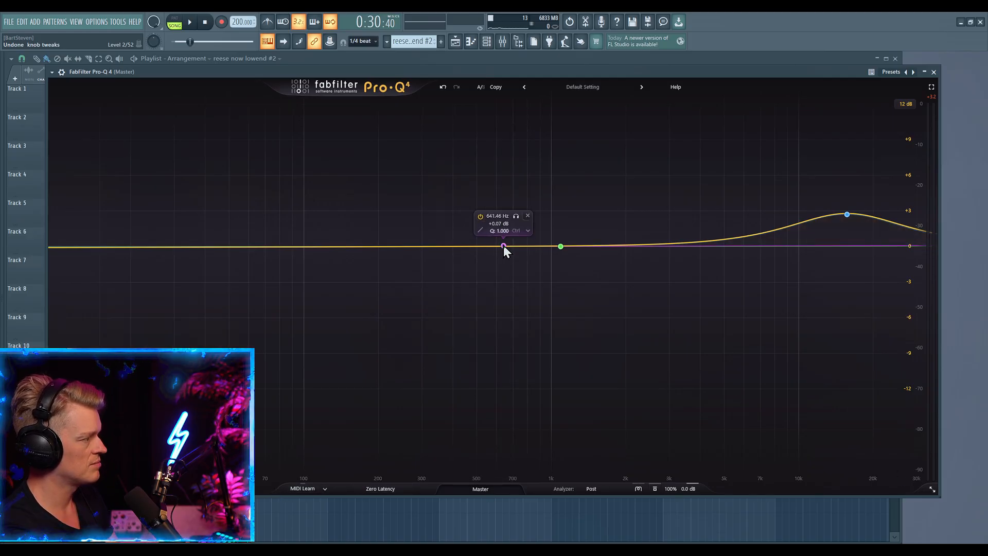
- Move the flat tilt band to about 2574 Hz at -0.59 dB and lower the high bell band to +0.26 dB at about 16471 Hz
drag(503, 246, 660, 259)
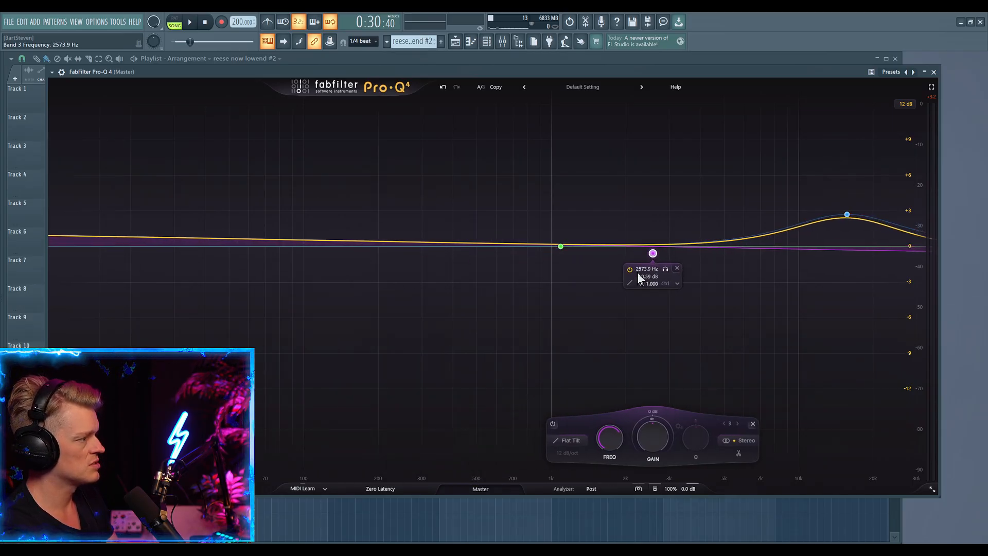
drag(847, 214, 851, 248)
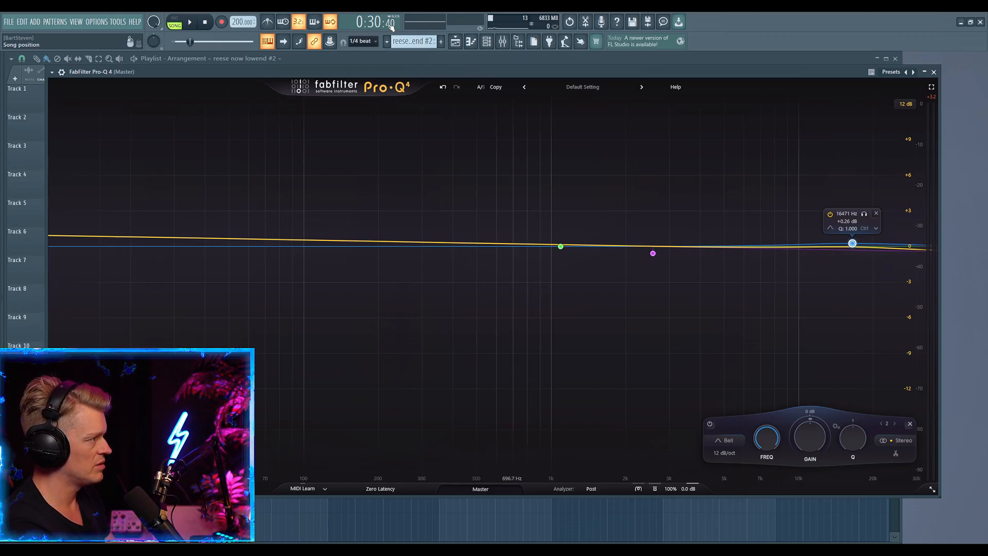
- Open the Strings #5 pattern from playlist Track 4 in the piano roll and play it
click(463, 49)
drag(310, 196, 384, 220)
scroll(451, 245, down, 3)
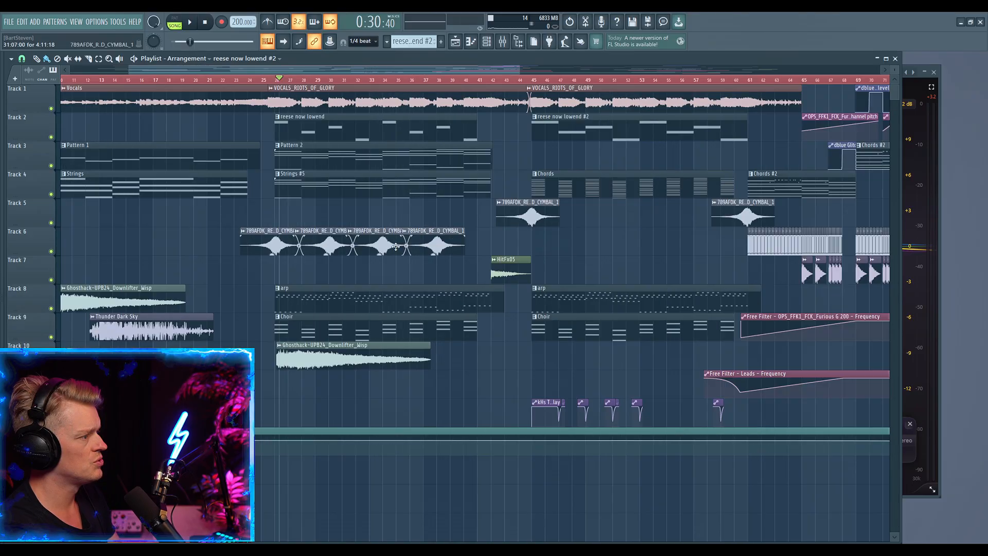
double_click(296, 196)
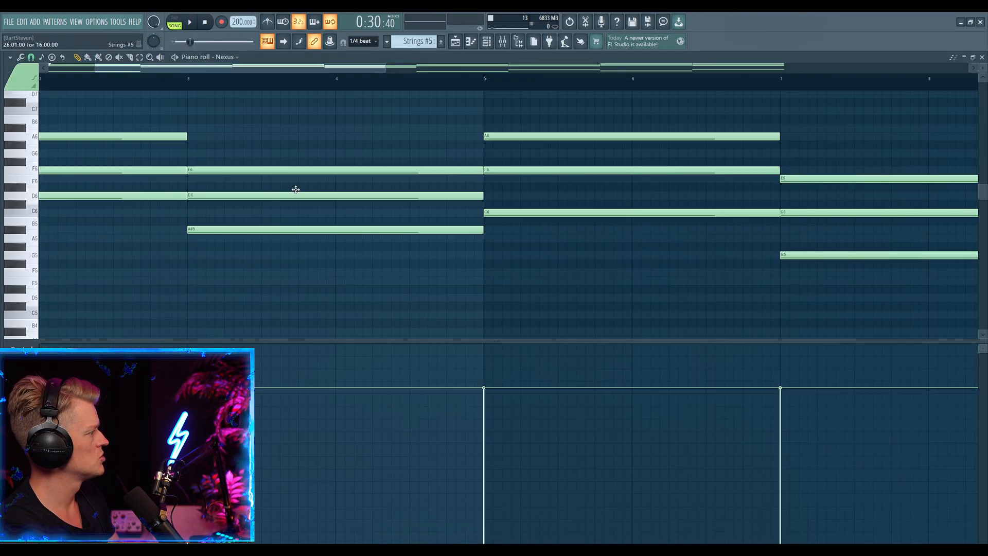
key(space)
- Open the FabFilter Pro-Q 4 on the Strings mixer track and stop playback
click(503, 45)
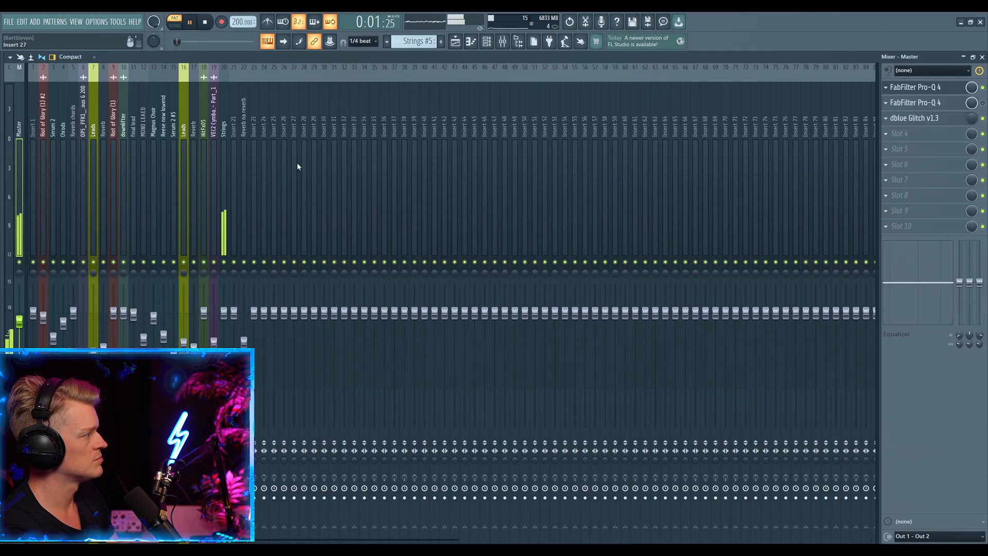
click(905, 90)
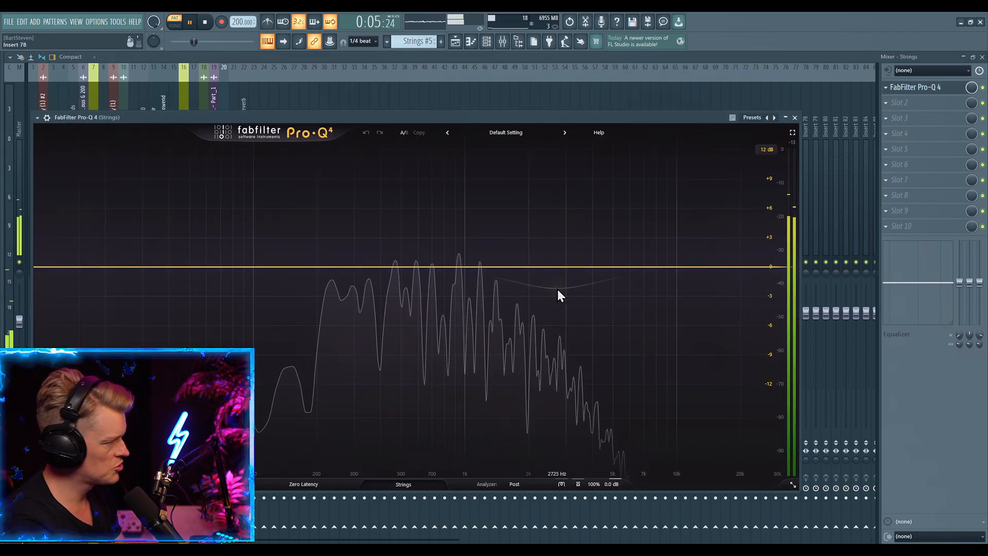
key(space)
- Add a flat bell band to the Strings equalizer and play the pattern with the band soloed at about 557.6 Hz, Q 0.559
click(440, 267)
key(space)
drag(454, 237, 427, 250)
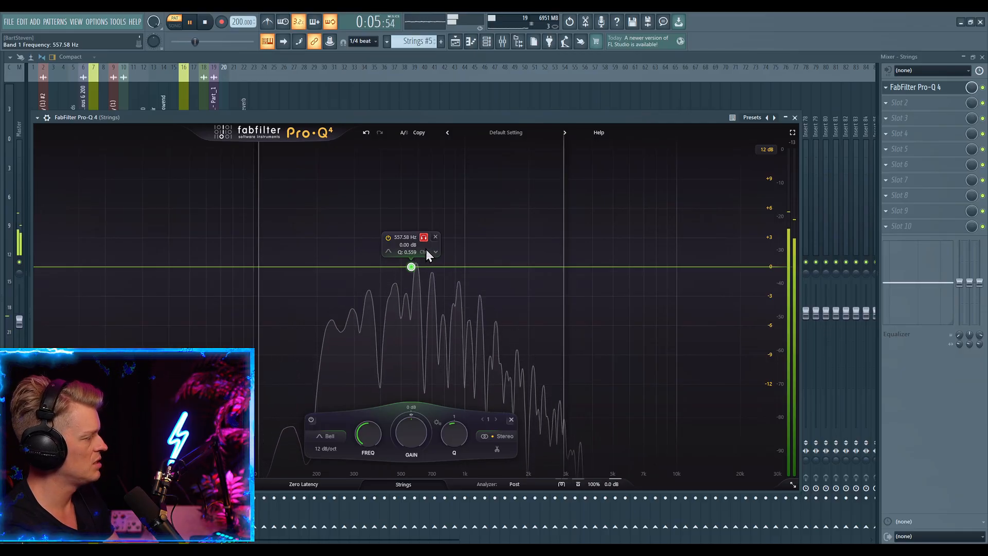
- Move the soloed bell band in the Strings equalizer to 611.52 Hz and stop playback
drag(426, 249, 434, 255)
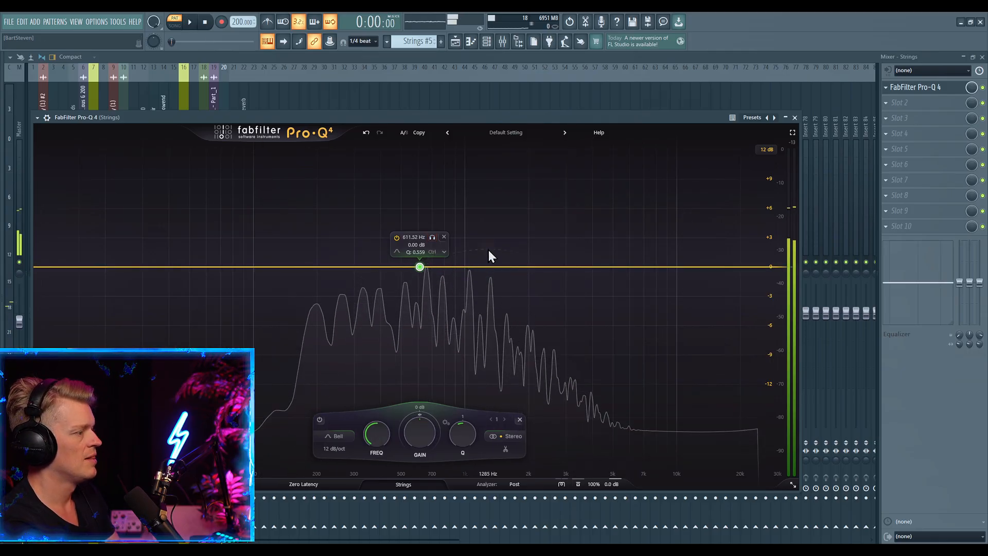
key(space)
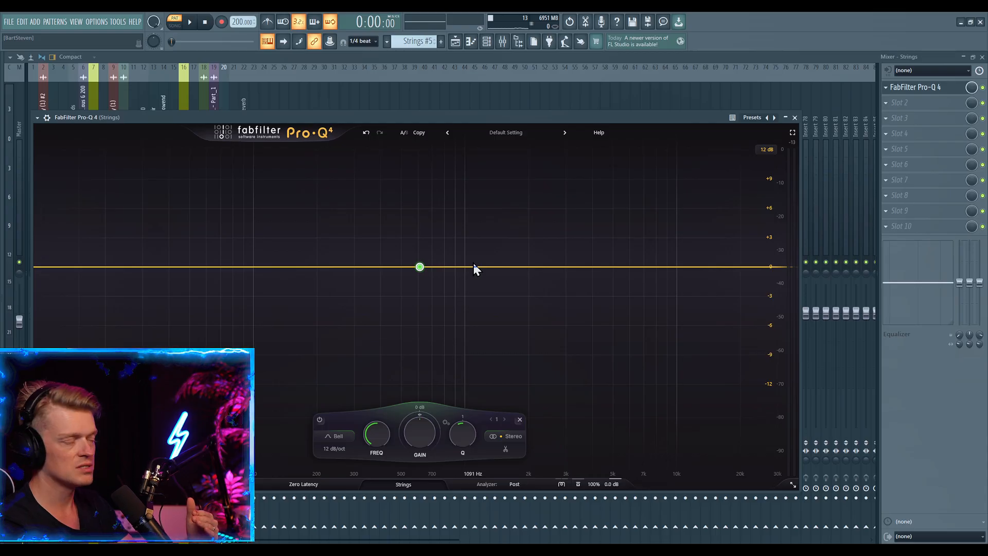
- Open the playlist and play the song from about bar 44
click(456, 41)
scroll(550, 262, right, 3)
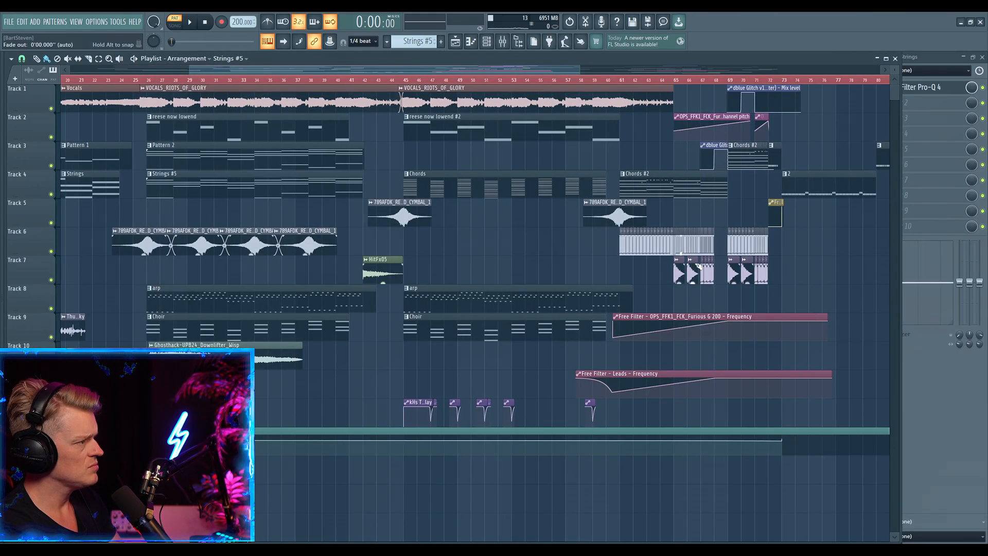
scroll(550, 262, down, 3)
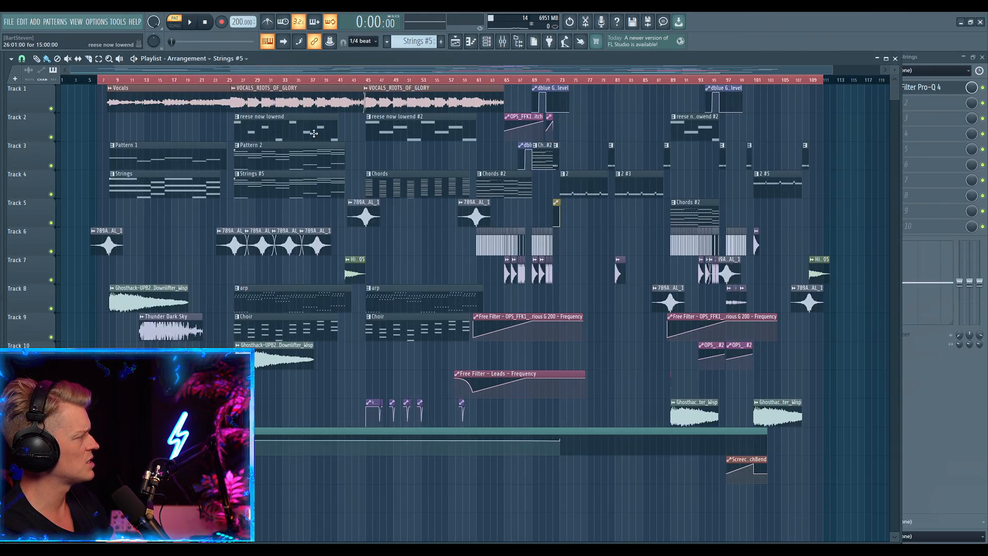
scroll(534, 174, right, 3)
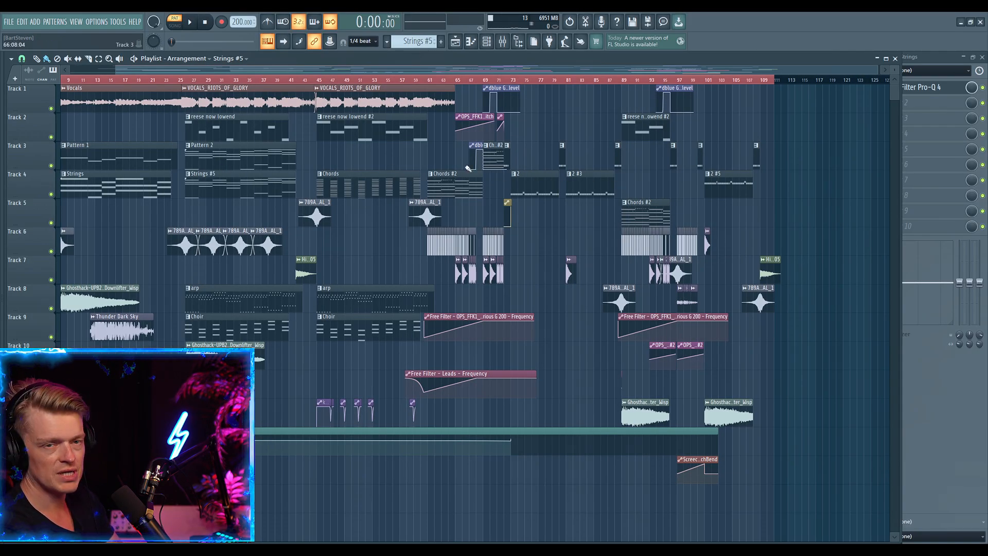
scroll(447, 176, up, 3)
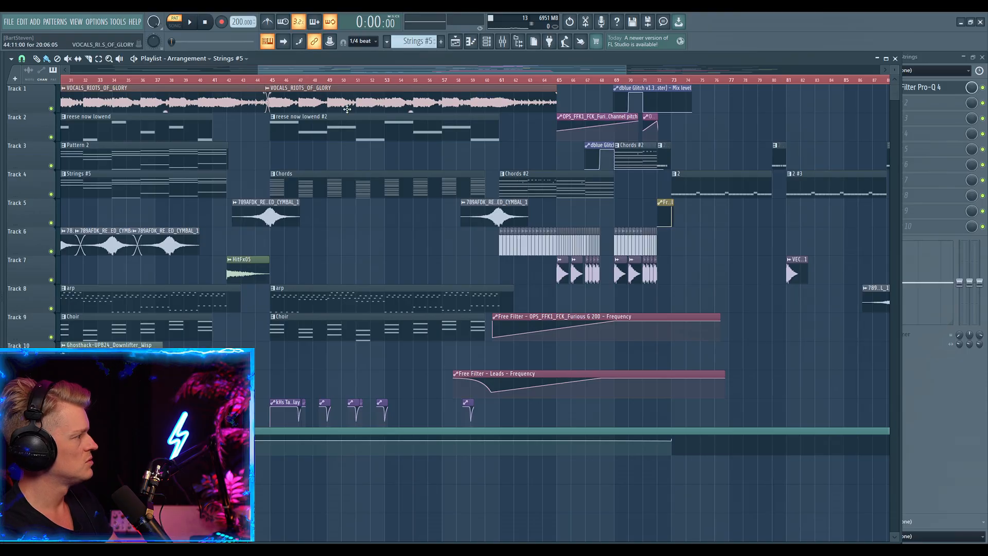
click(255, 80)
key(space)
drag(272, 131, 356, 133)
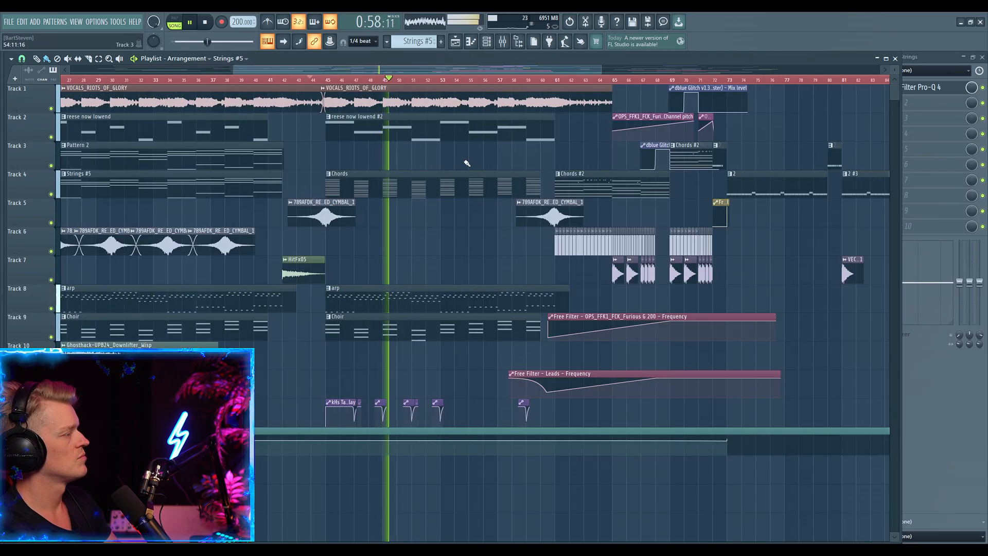
- Open the Chords pattern's Isa lead in the piano roll and lengthen its notes to two bars each
double_click(404, 187)
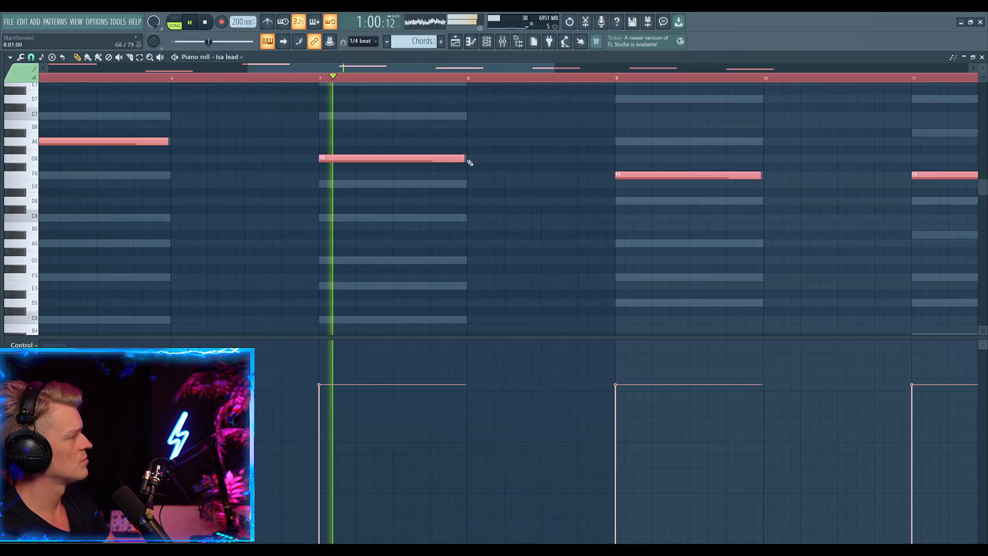
drag(470, 163, 613, 160)
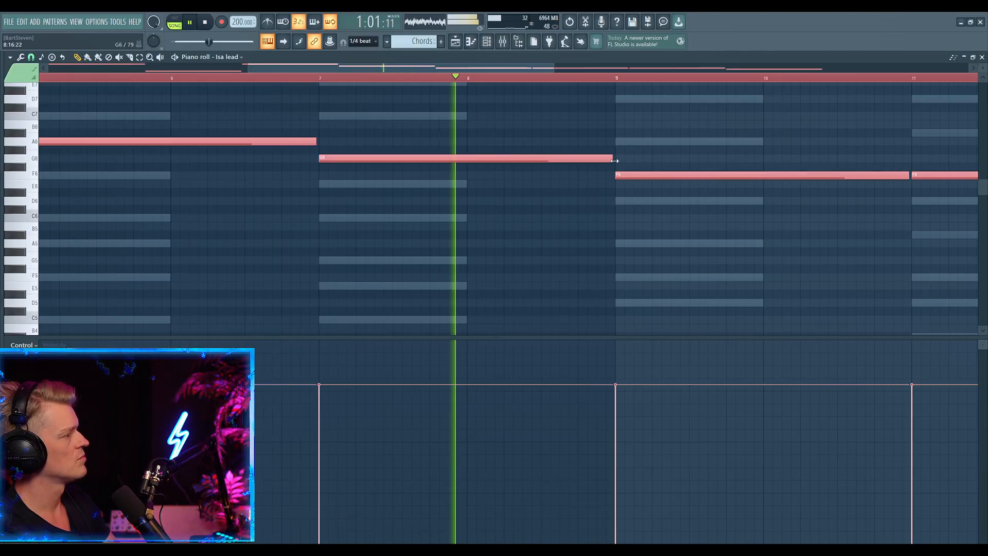
- Open the Layer channel's piano roll from the channel rack and lengthen its chord notes to two bars each
click(491, 42)
drag(440, 377, 561, 108)
scroll(375, 165, down, 5)
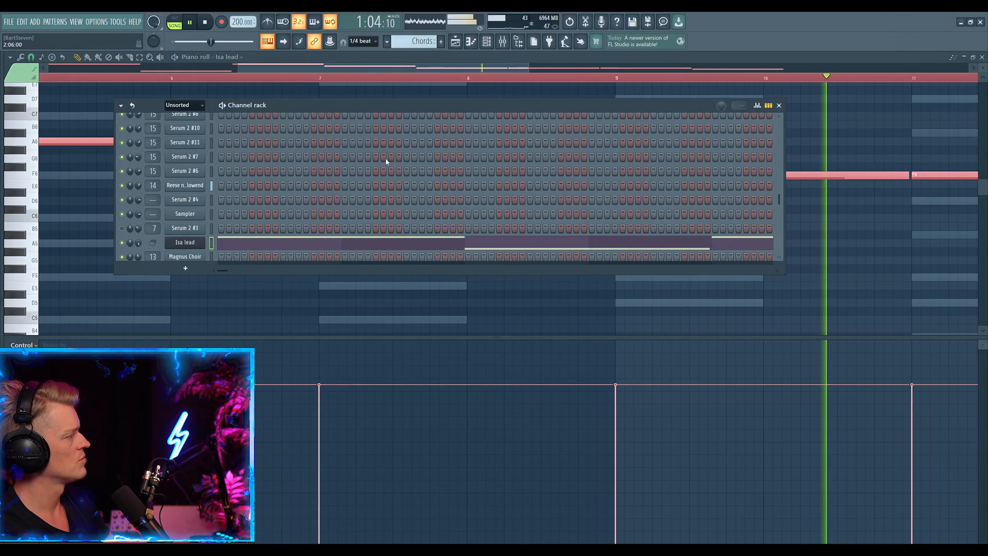
scroll(326, 216, down, 3)
click(350, 225)
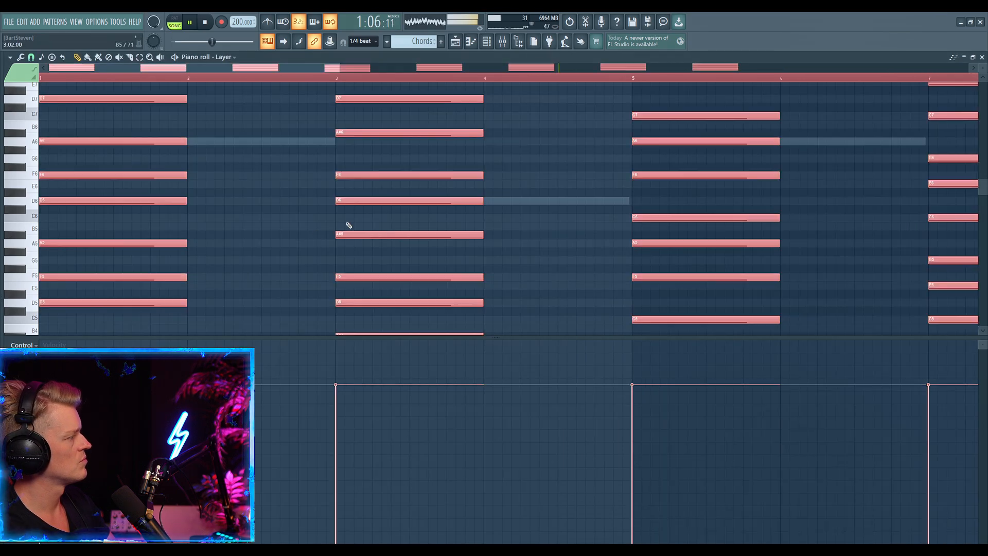
drag(482, 235, 629, 233)
scroll(633, 206, down, 4)
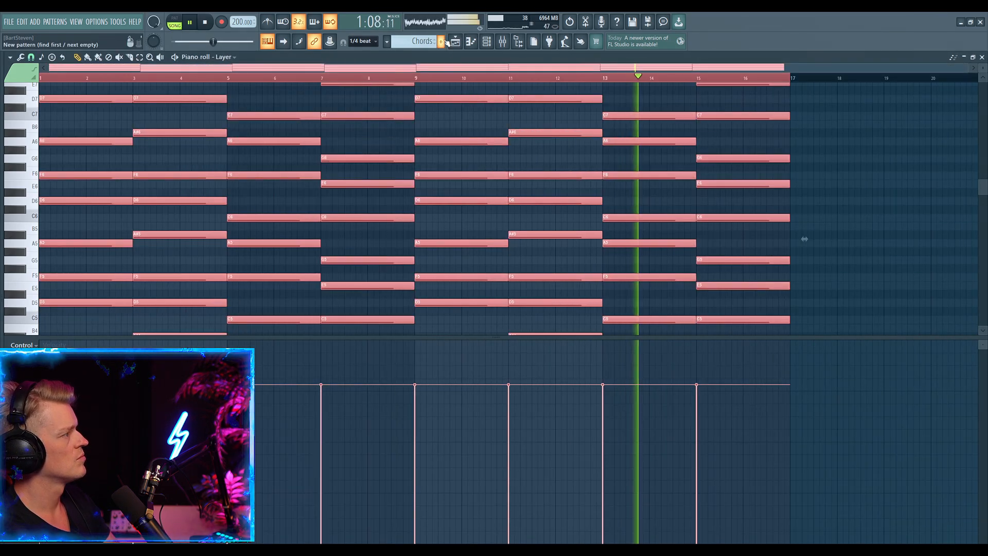
- Select playlist bars 45 to about 64, mute the second VOCALS_RIOTS_OF_GLORY clip on Track 1 and play the section
click(457, 42)
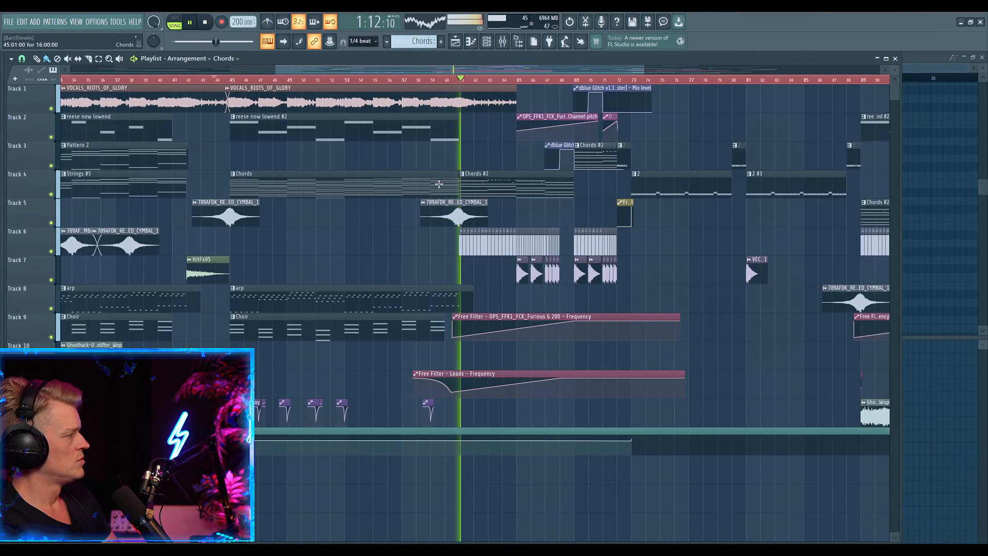
key(space)
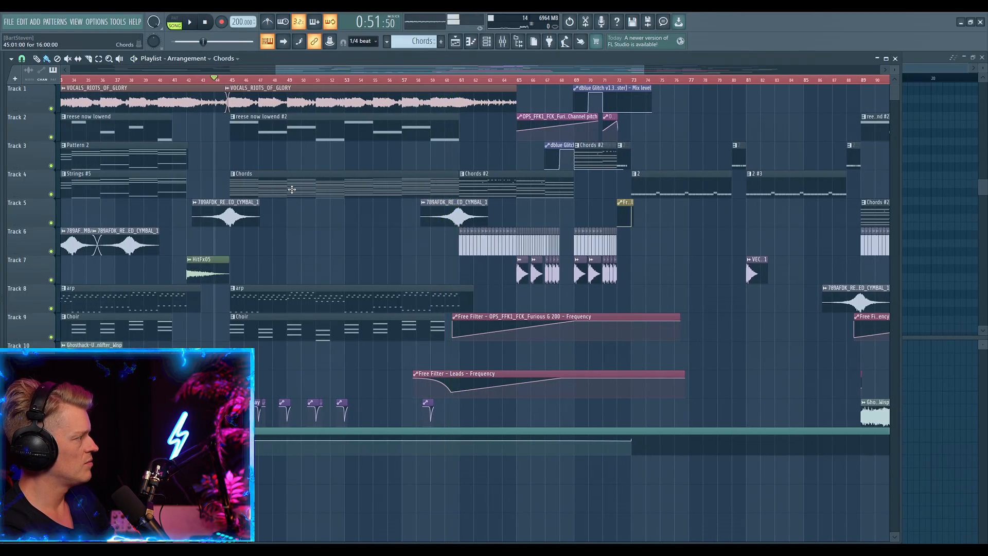
drag(229, 81, 510, 81)
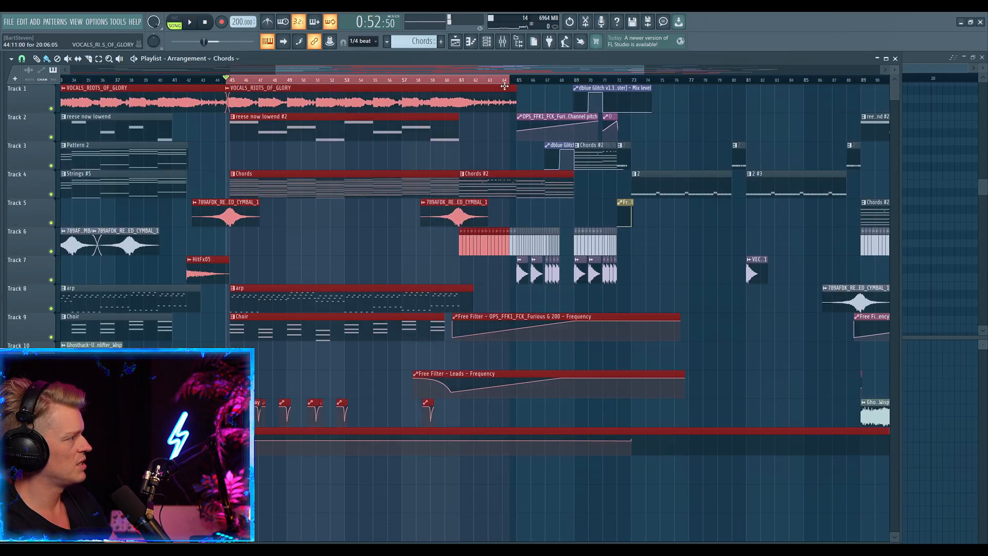
ctrl+click(486, 141)
alt+right_click(489, 103)
key(space)
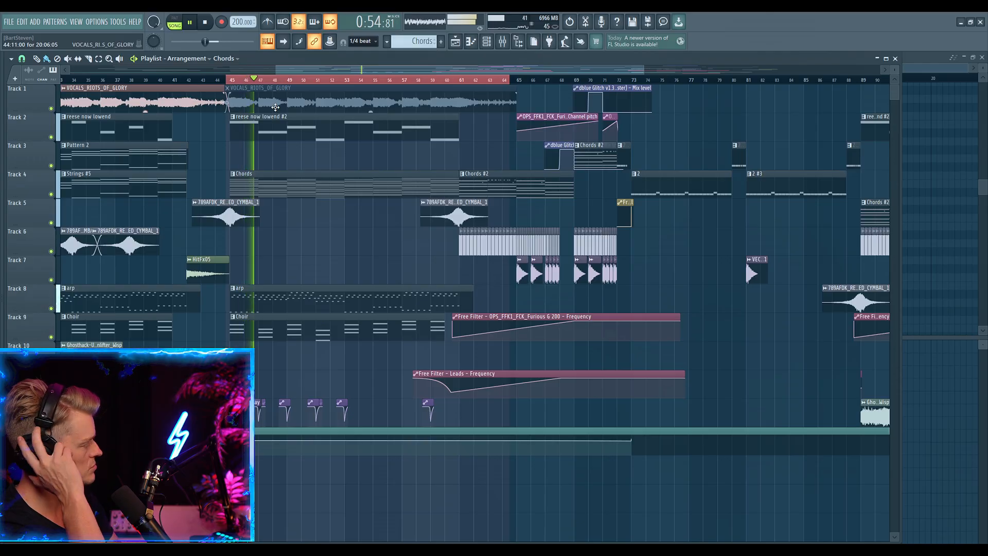
- Stop playback and open the first FabFilter Pro-Q 4 on the Master mixer track
key(space)
click(503, 42)
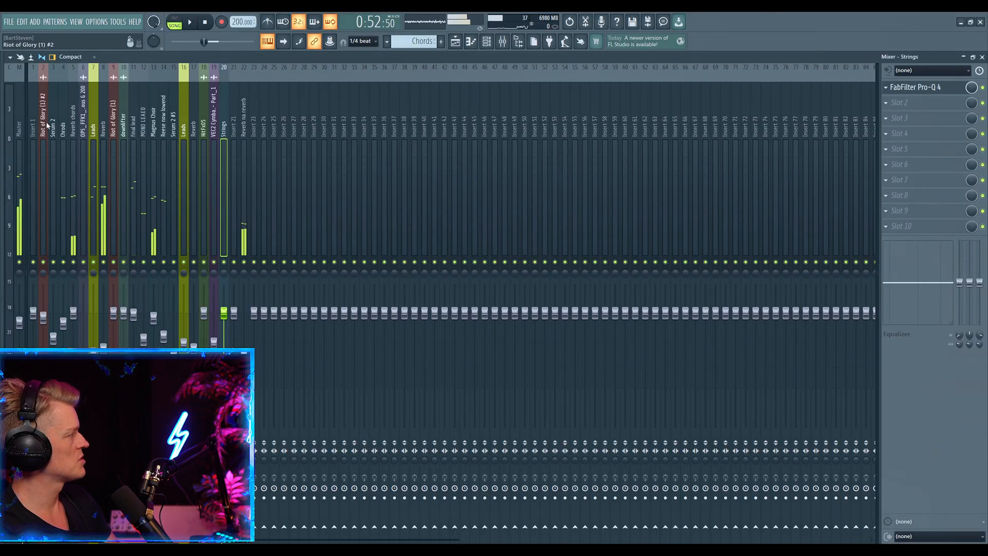
click(23, 127)
click(950, 91)
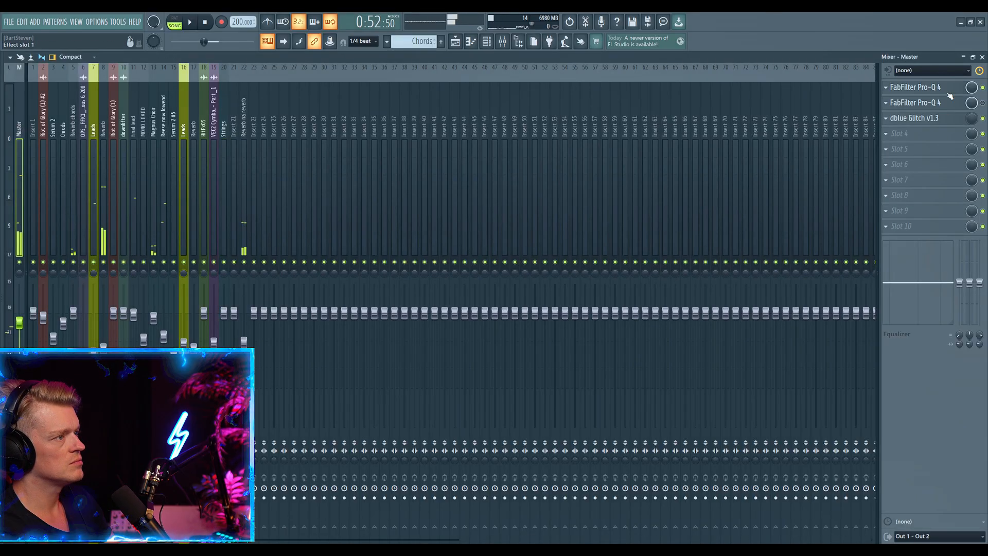
- Add a bell band at 89.681 Hz, +0.46 dB to the Master equalizer and play the section with it soloed
key(space)
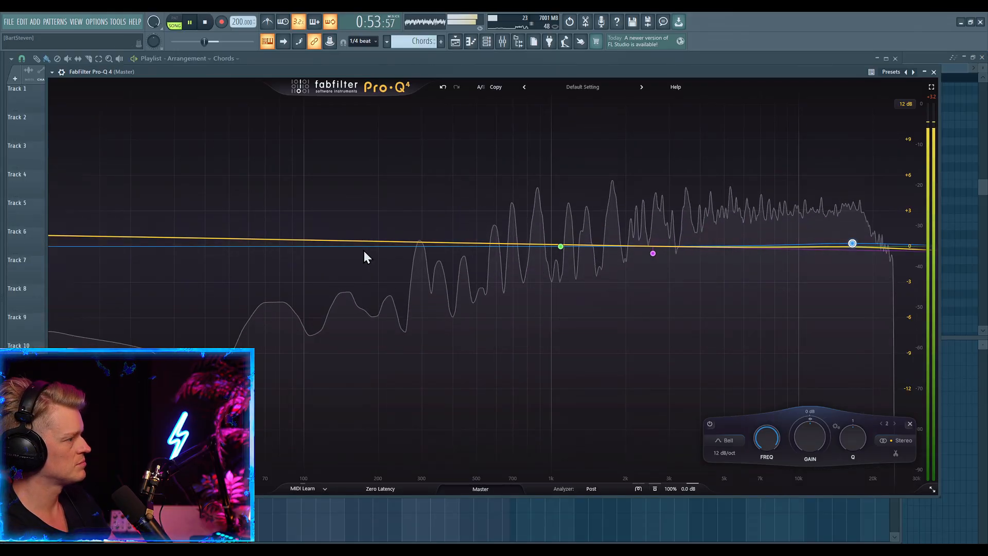
click(292, 242)
click(305, 211)
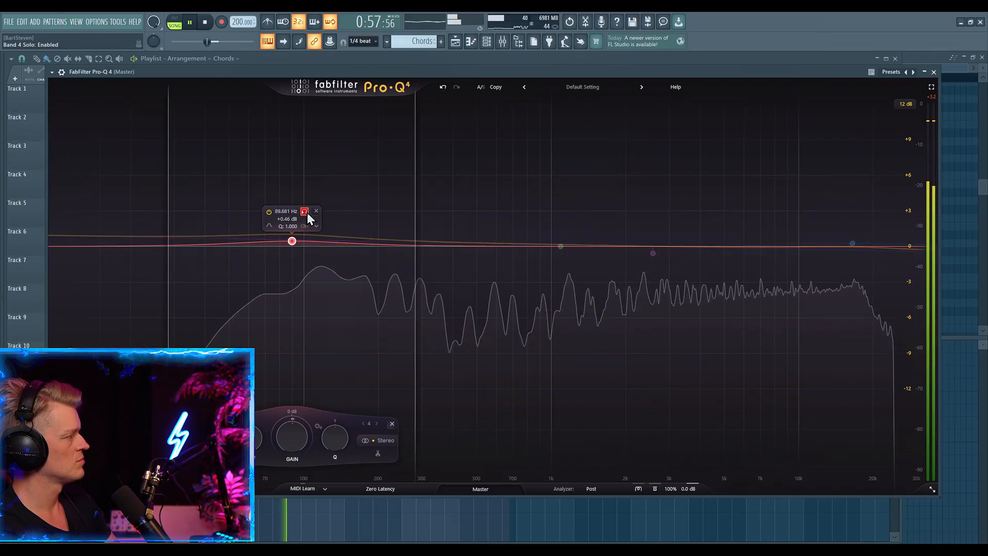
key(space)
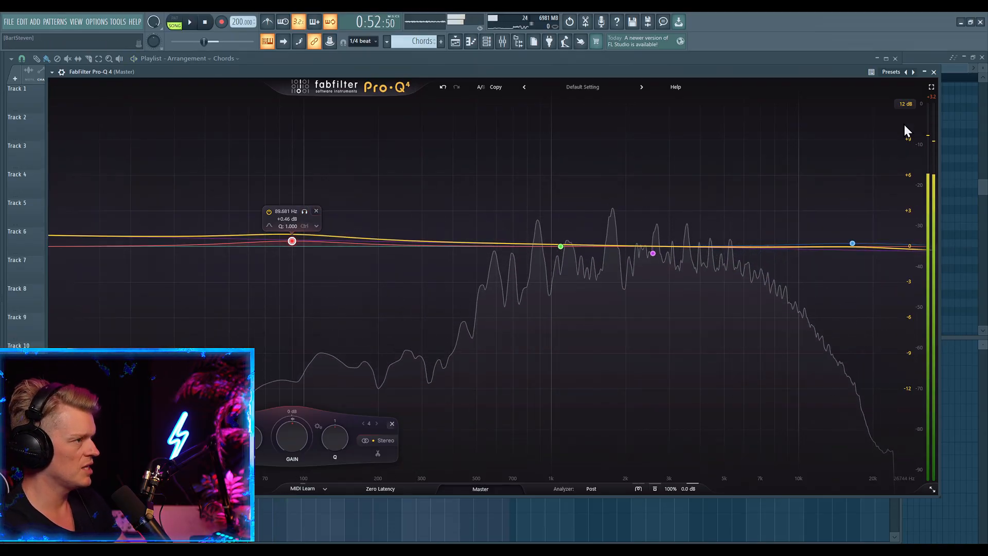
- Close the equalizer and delete the reese now lowend #2 clip from playlist Track 2
click(934, 72)
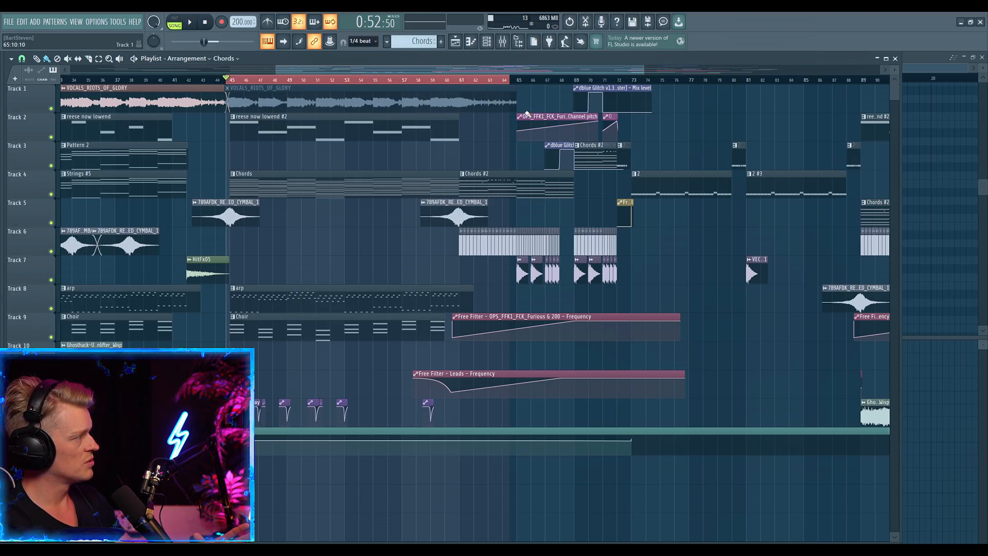
right_click(343, 140)
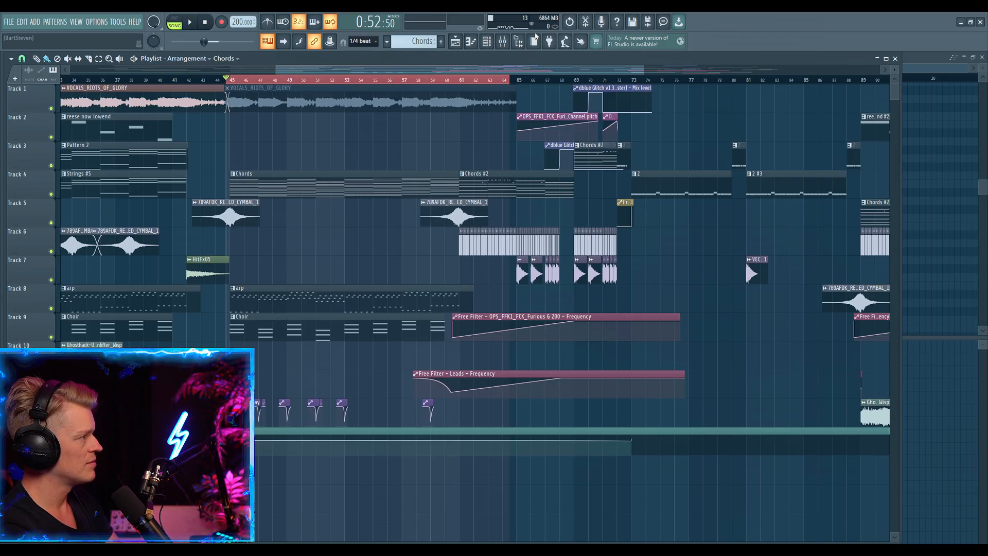
- Reopen the first Master Pro-Q 4, move the low bell band to 140.98 Hz at +6.09 dB and disable it
key(F9)
click(950, 91)
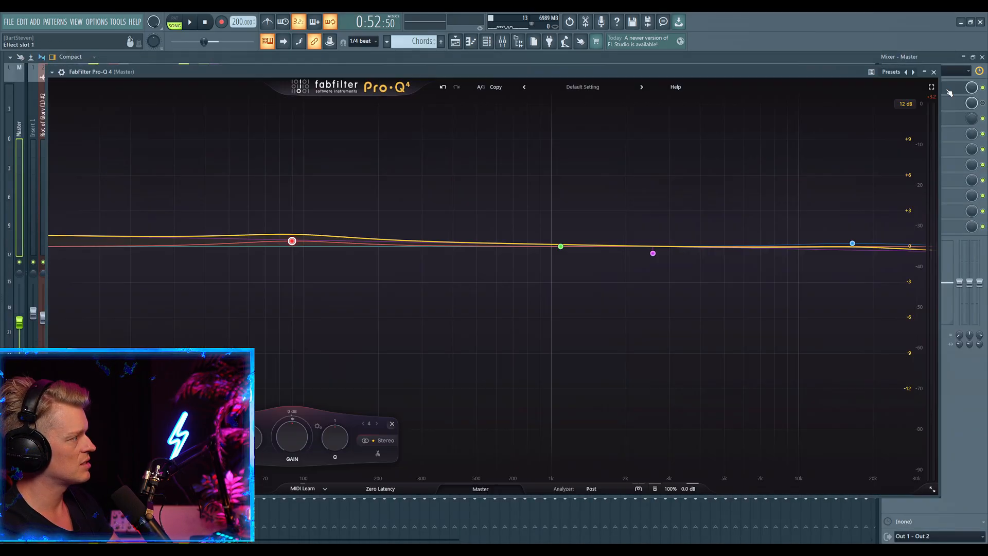
drag(287, 254, 288, 264)
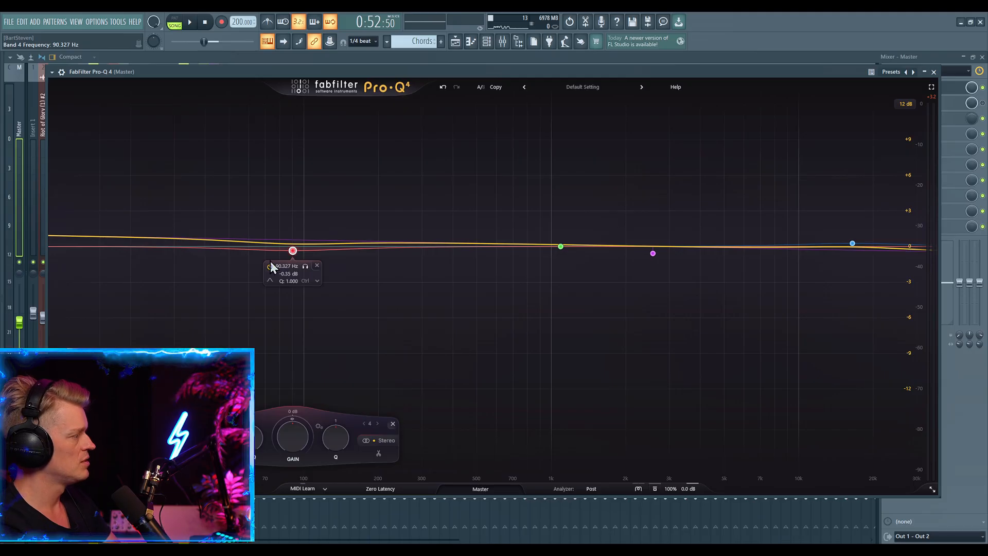
drag(292, 252, 341, 163)
click(318, 144)
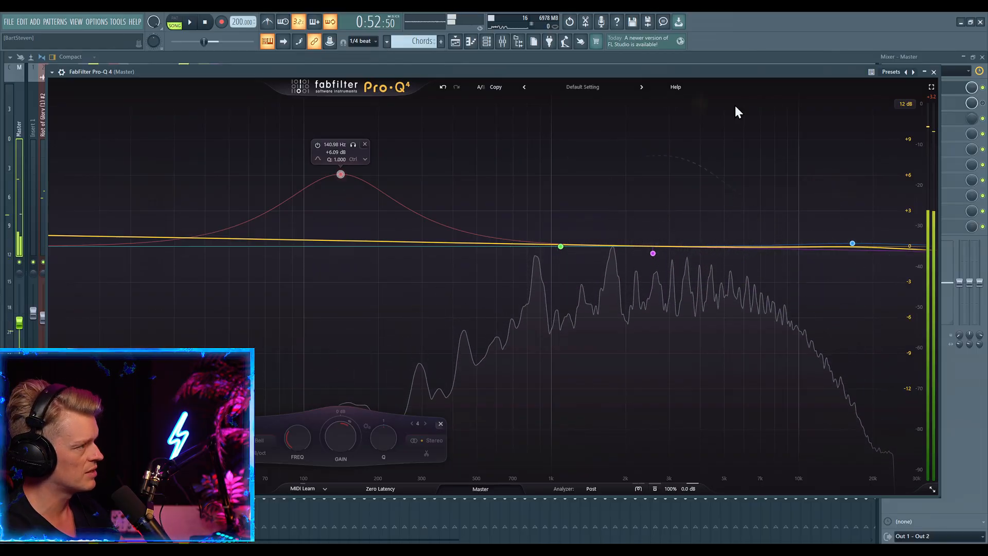
- Open pattern 2 from playlist Track 4 in the piano roll and play it in pattern mode
click(965, 57)
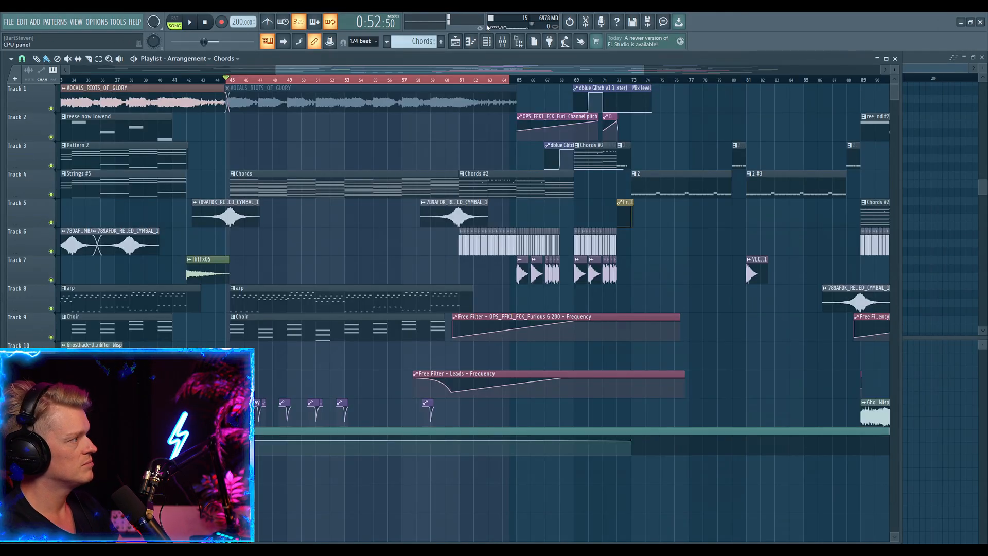
double_click(677, 172)
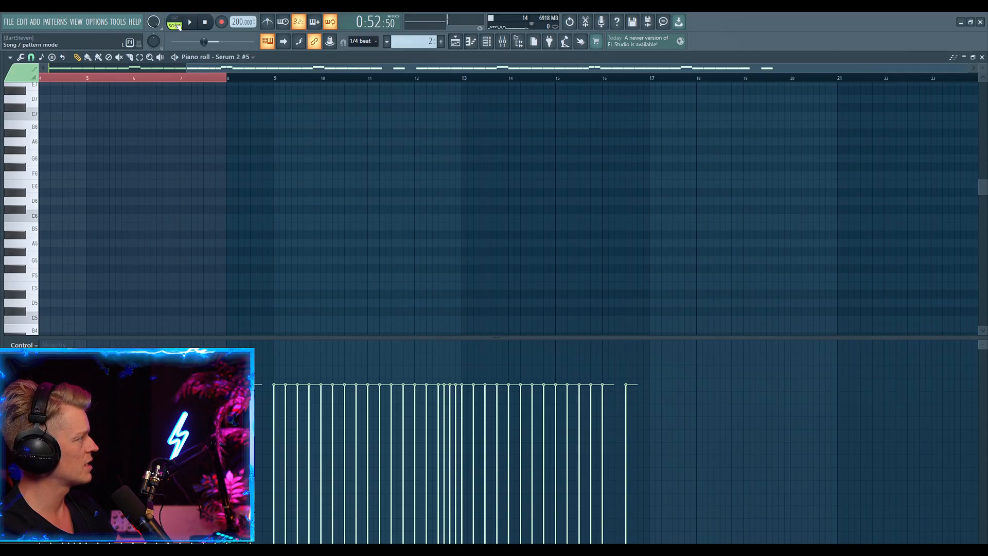
click(176, 22)
key(space)
- Stop playback and open the FabFilter Pro-Q 4 on the Serum 2 #5 mixer track, repositioning its window
click(508, 43)
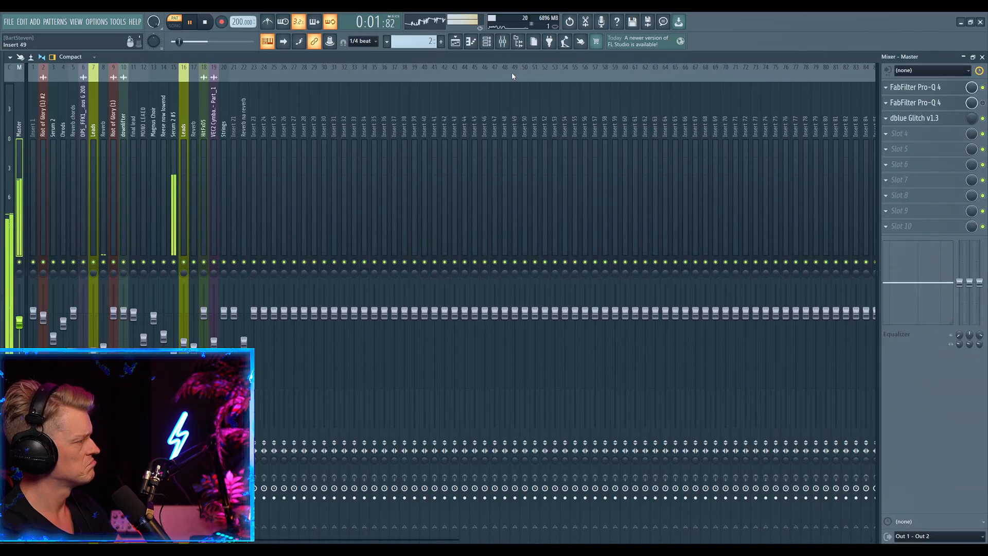
click(176, 112)
key(space)
click(933, 88)
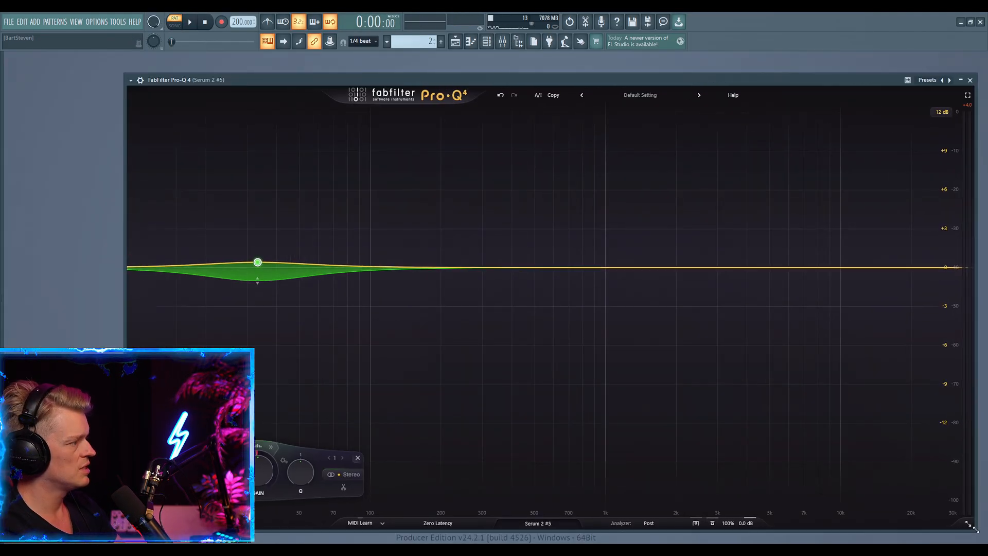
drag(565, 80, 517, 69)
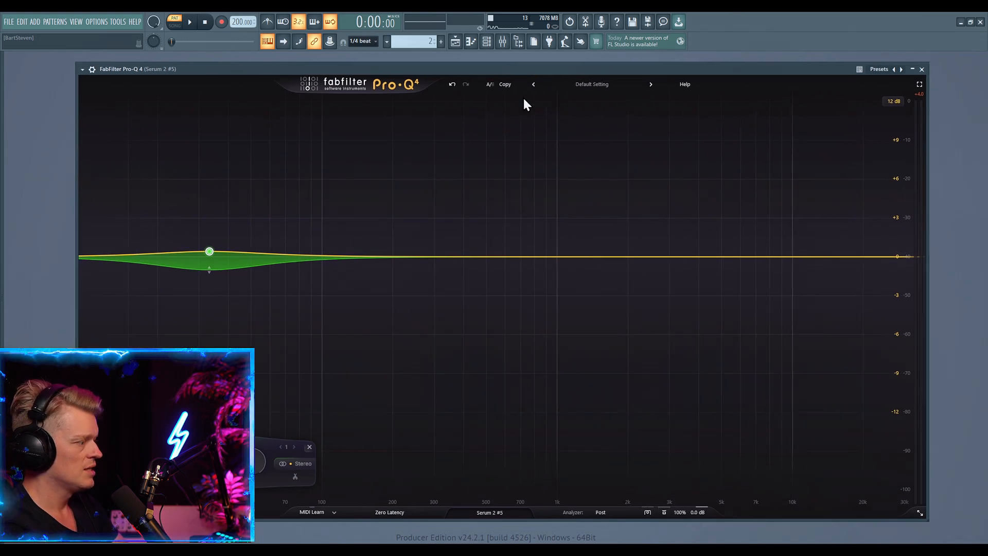
- Play the pattern to examine its low end and the dynamic bell band in the Serum 2 #5 equalizer
key(space)
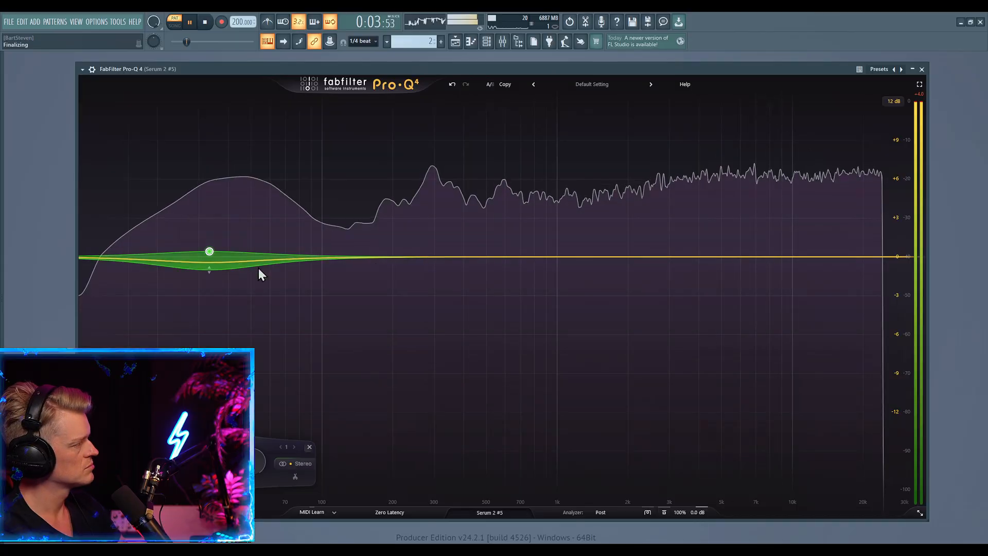
mouse_move(209, 254)
key(space)
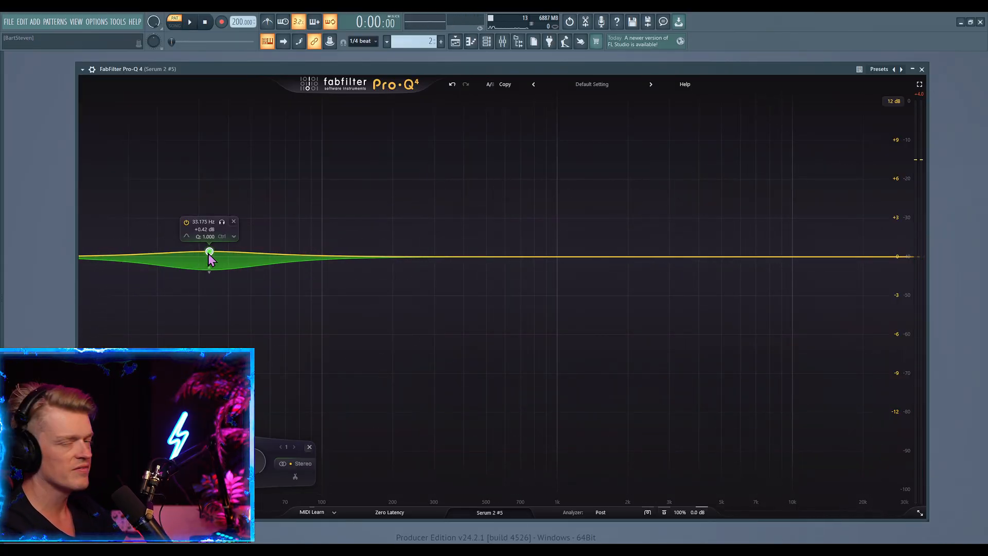
- Delete the dynamic bell band, add a low shelf at 31.411 Hz with +4.17 dB gain, and view its filter shape options
right_click(210, 254)
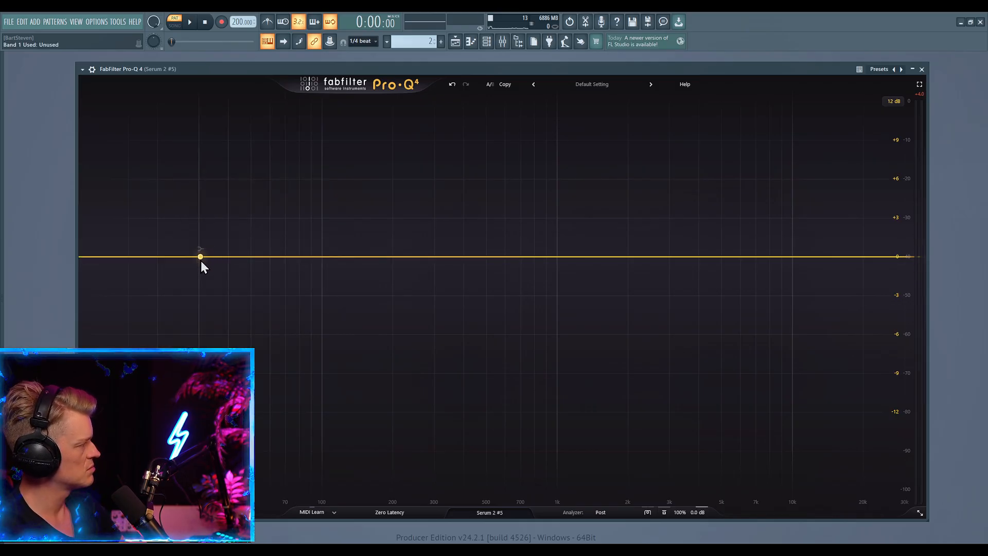
drag(201, 257, 203, 230)
right_click(203, 229)
mouse_move(253, 285)
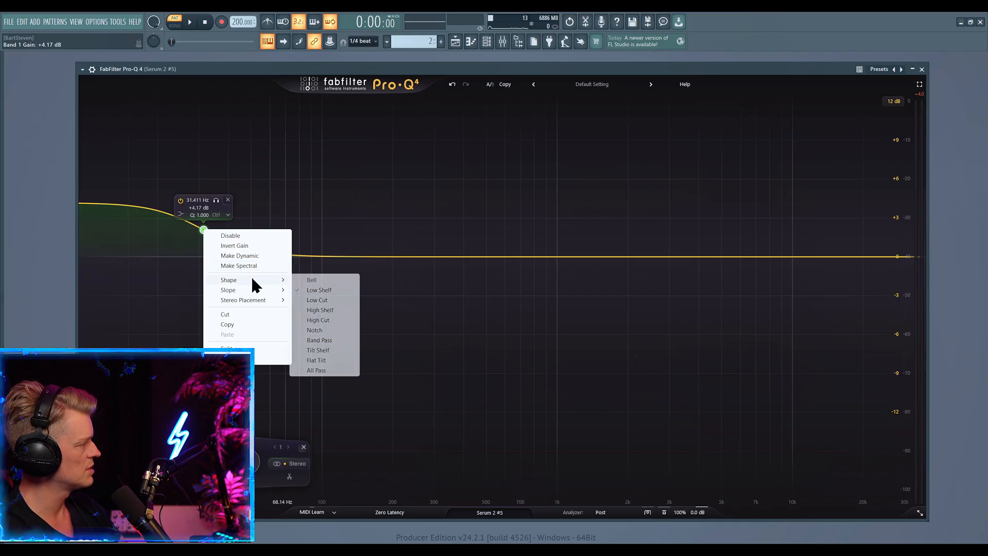
click(149, 210)
click(181, 215)
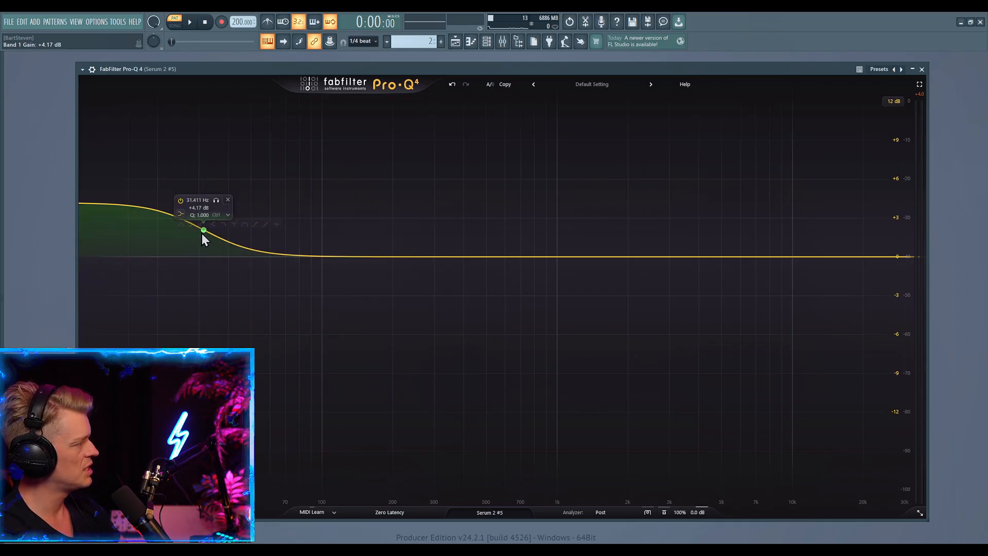
- Move the low shelf band to 43.304 Hz at -7.33 dB and change its shape to Low Cut
right_click(204, 233)
mouse_move(227, 282)
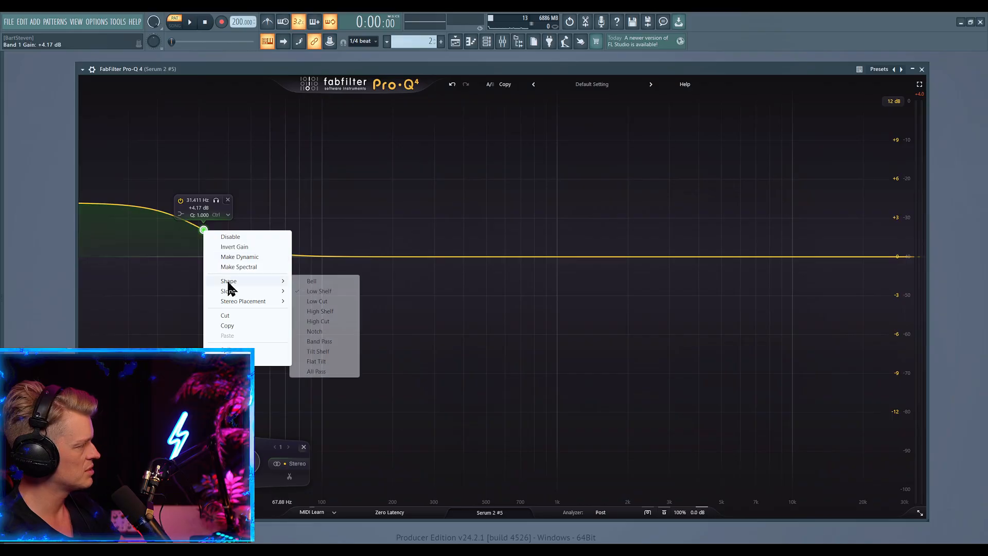
click(317, 292)
drag(203, 229, 237, 304)
right_click(237, 304)
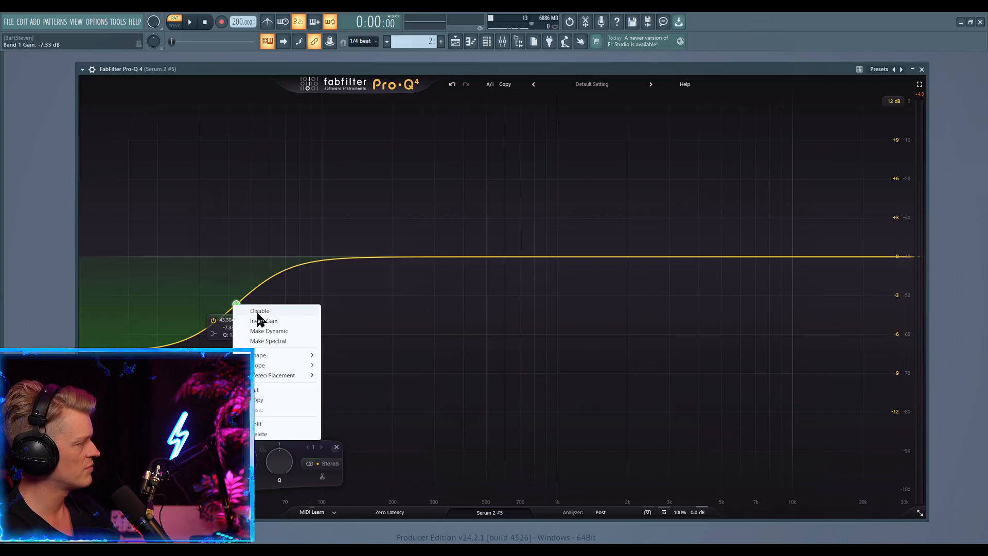
mouse_move(273, 355)
click(357, 375)
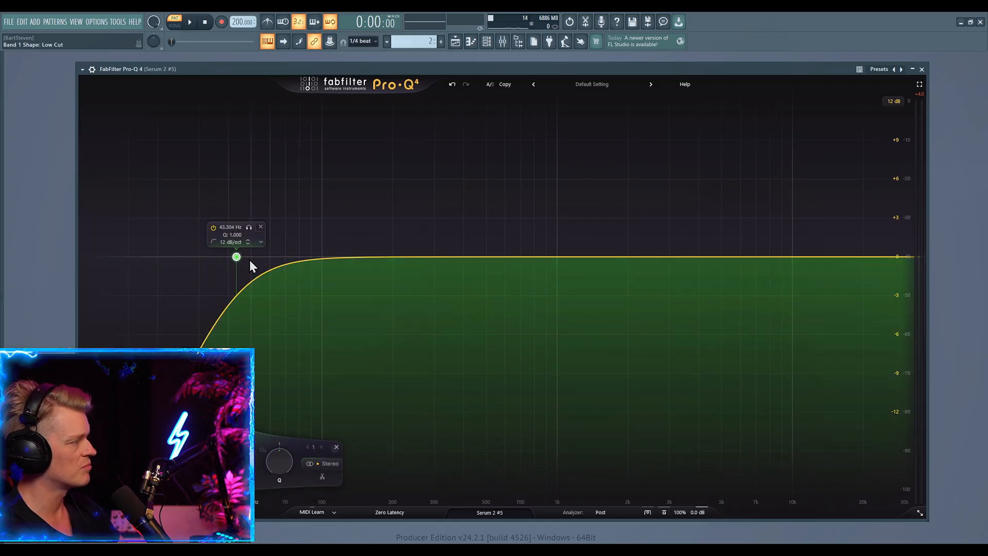
- Browse the low cut band's available filter shapes and set its shape to Bell
right_click(237, 257)
mouse_move(282, 271)
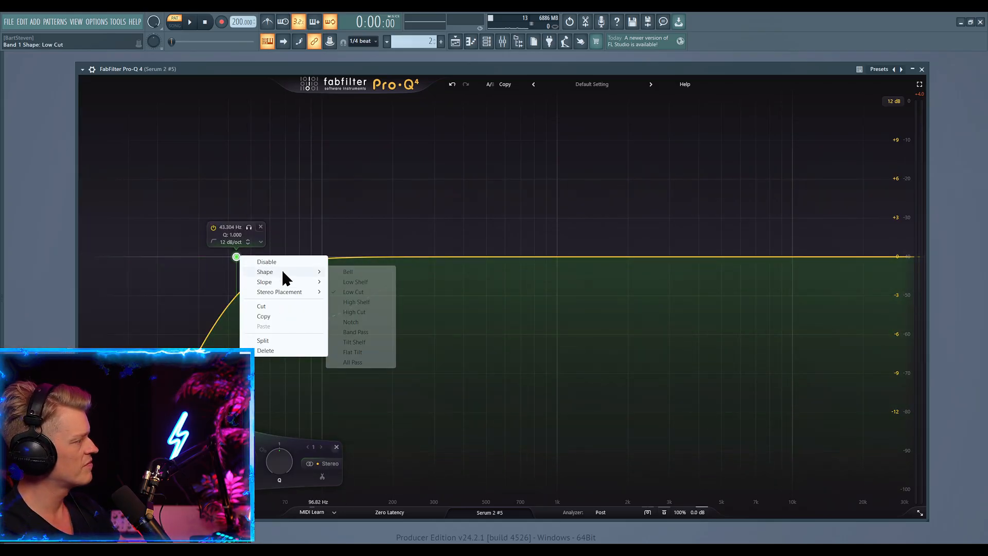
click(259, 247)
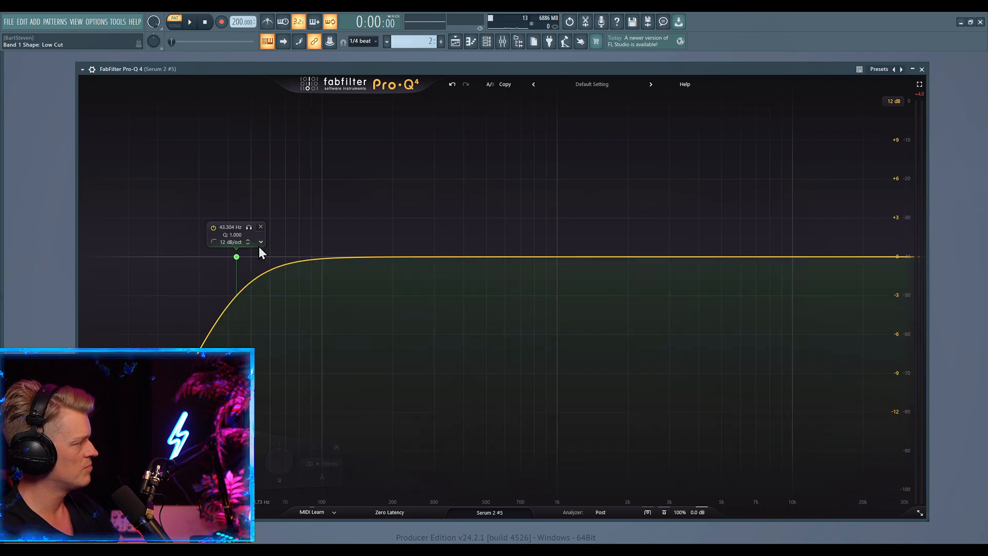
click(216, 241)
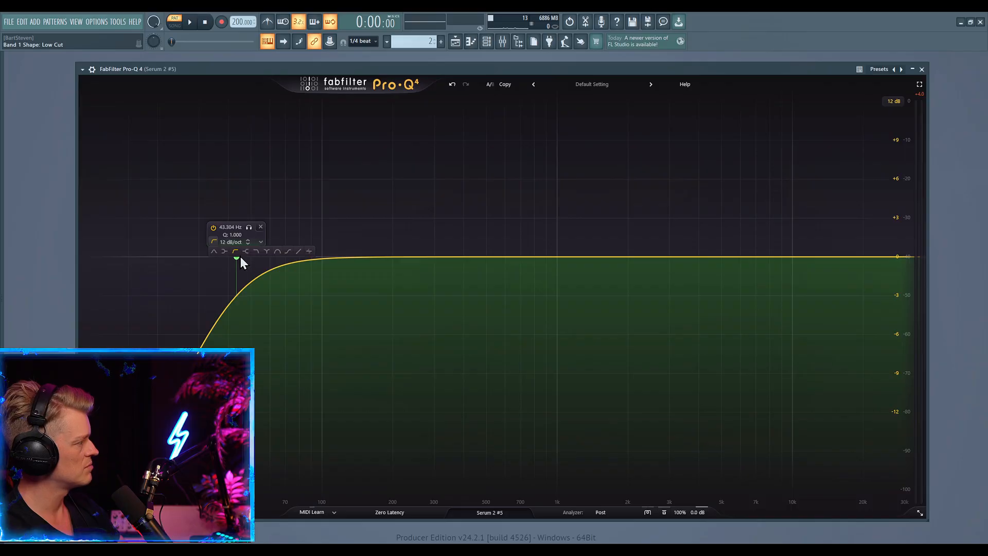
right_click(236, 257)
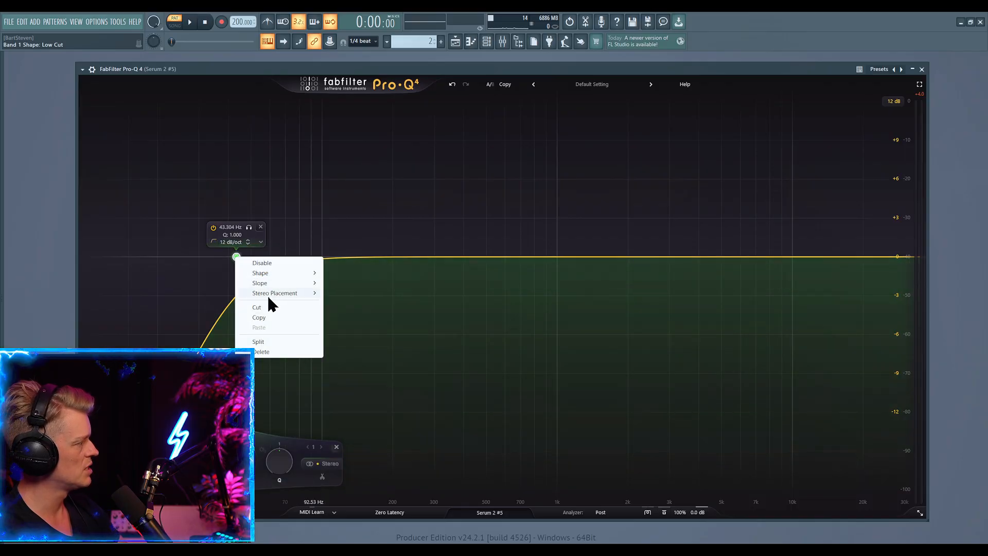
mouse_move(271, 272)
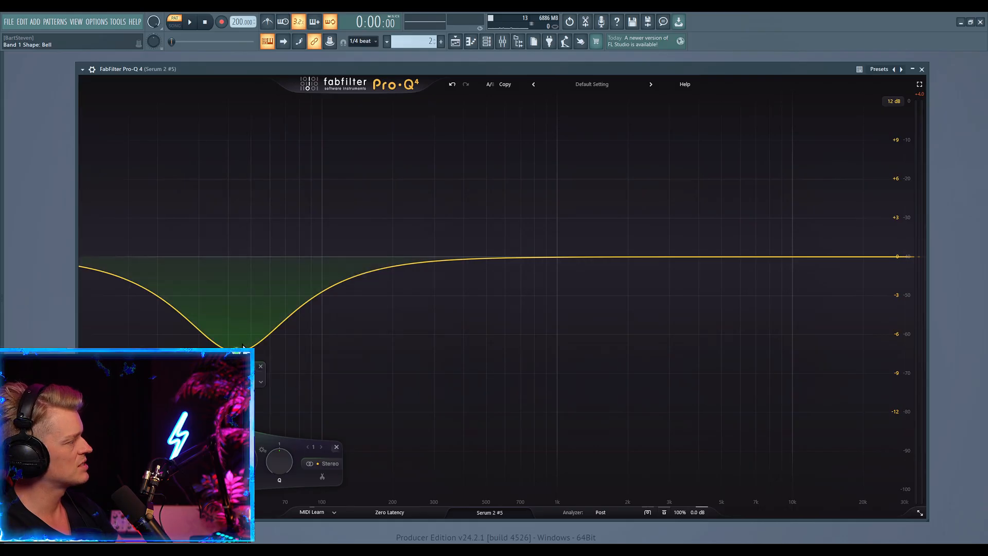
- Raise the bell band to +4.56 dB at 40.305 Hz and set its Q to 0.713, auditioning the pattern
drag(229, 349, 229, 200)
key(space)
key(space)
scroll(239, 277, up, 8)
key(space)
right_click(212, 254)
click(212, 255)
scroll(212, 255, down, 5)
scroll(242, 230, down, 5)
key(space)
key(space)
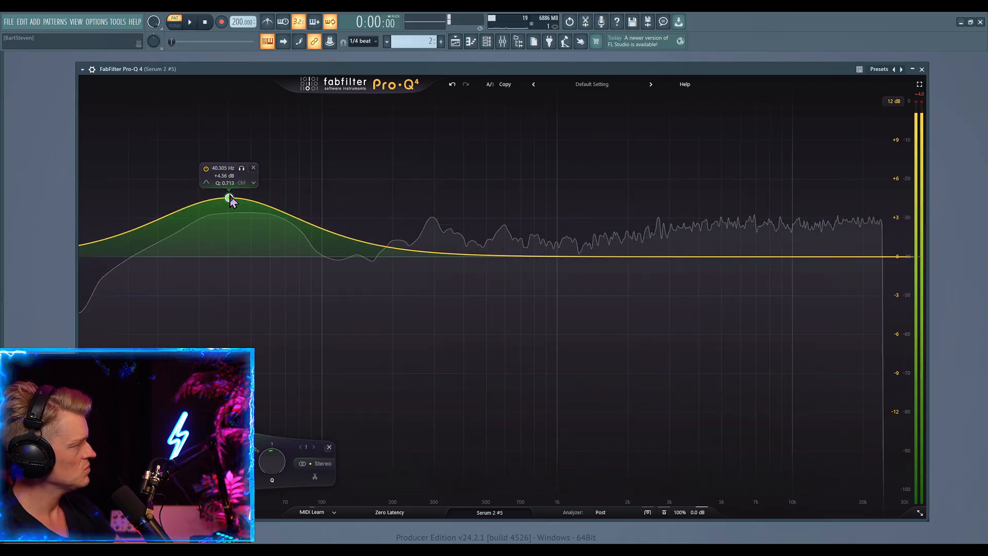
- Bring the bell band to +0.06 dB at 40.764 Hz and make it dynamic
right_click(230, 198)
click(229, 197)
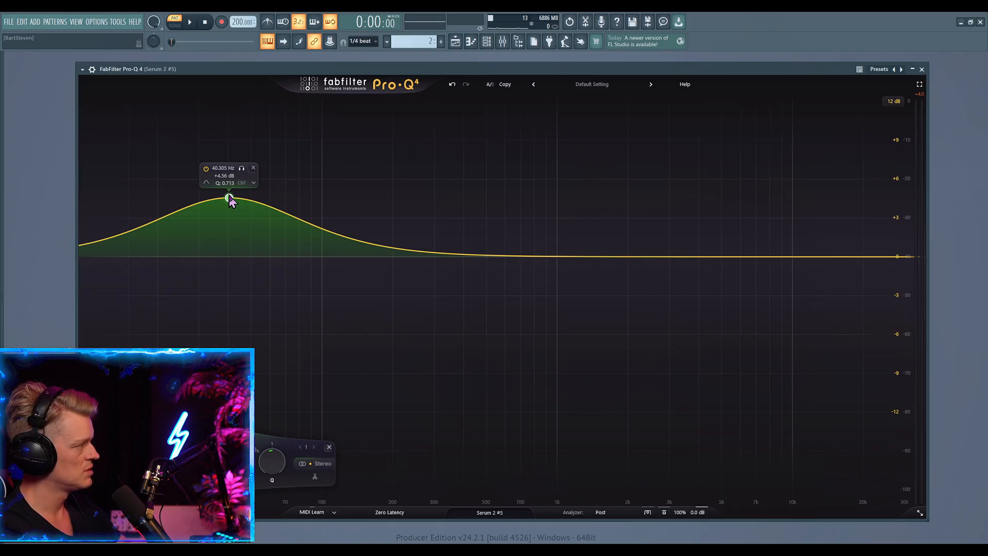
drag(229, 198, 229, 259)
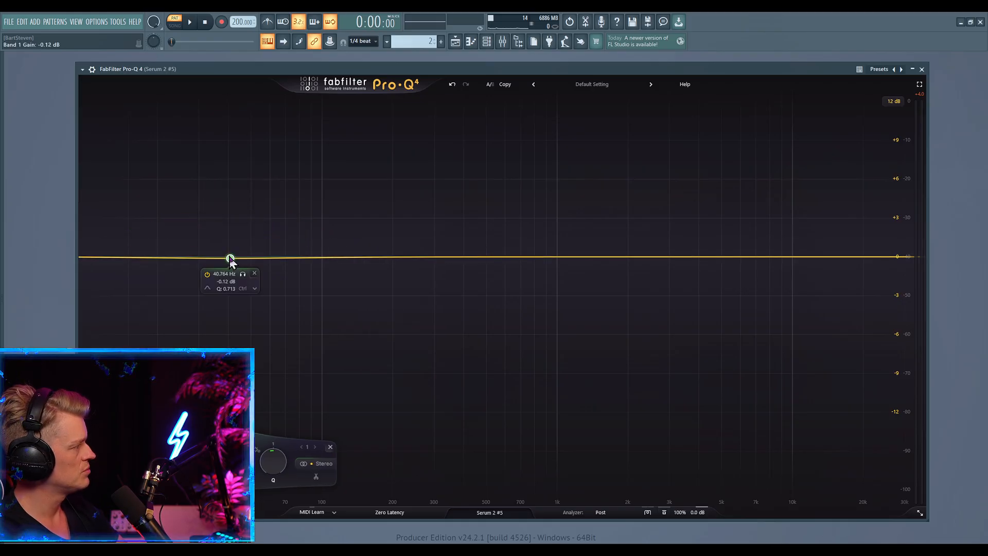
right_click(229, 258)
click(266, 282)
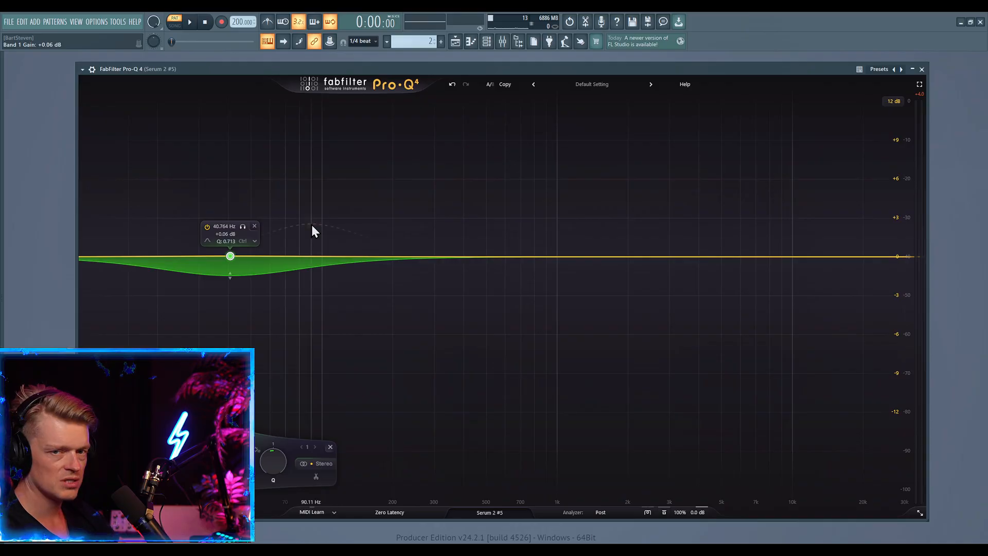
- Play the pattern to audition the dynamic bell and set its dynamic range to -0.90 dB
key(space)
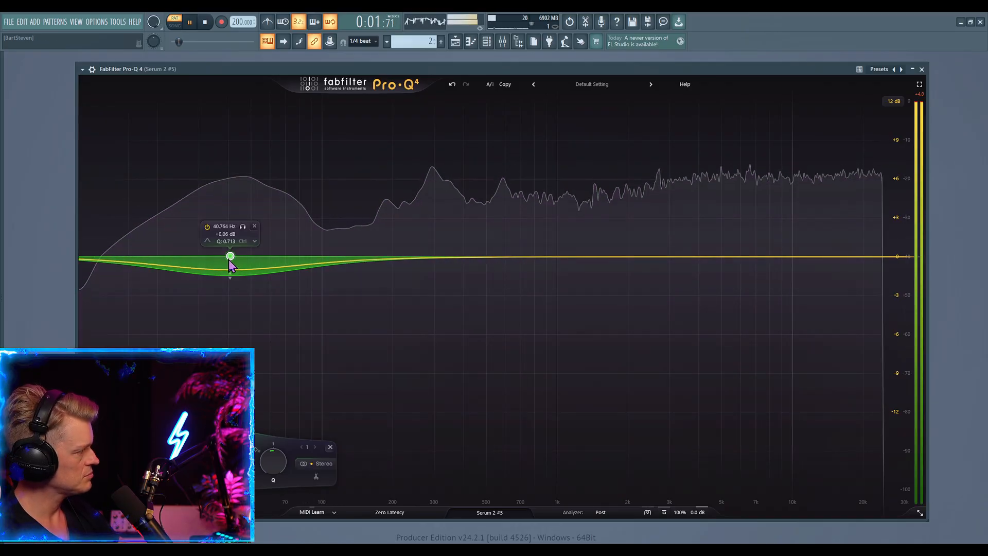
key(space)
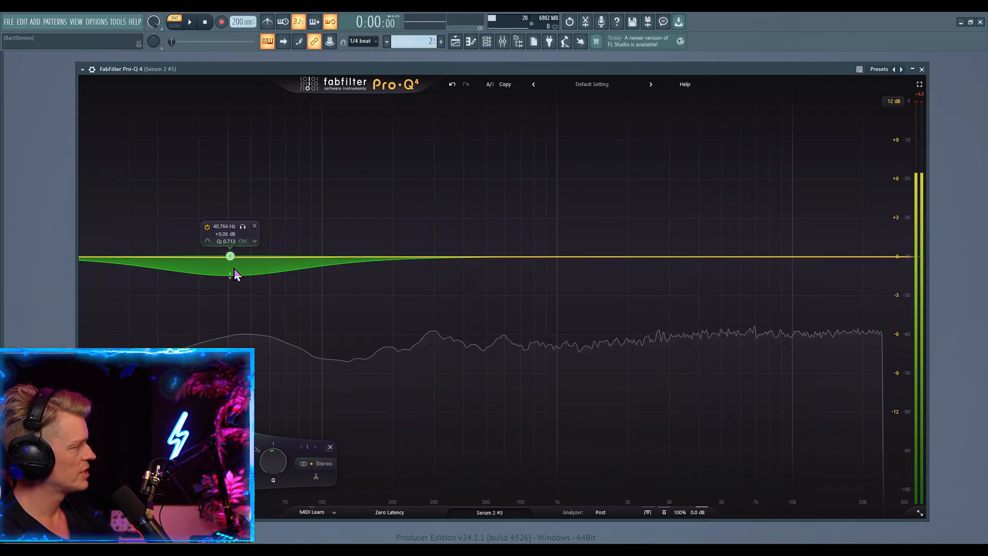
mouse_move(231, 276)
mouse_down()
mouse_move(227, 316)
mouse_move(232, 269)
mouse_up()
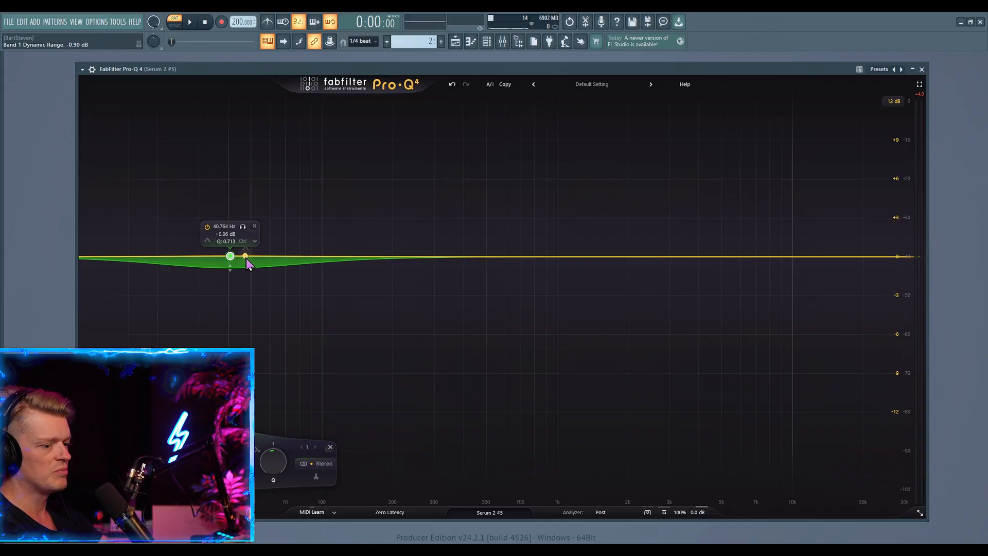
- Try a static cut of -4.14 dB at 43.141 Hz on the dynamic bell and undo the move
drag(230, 257, 237, 311)
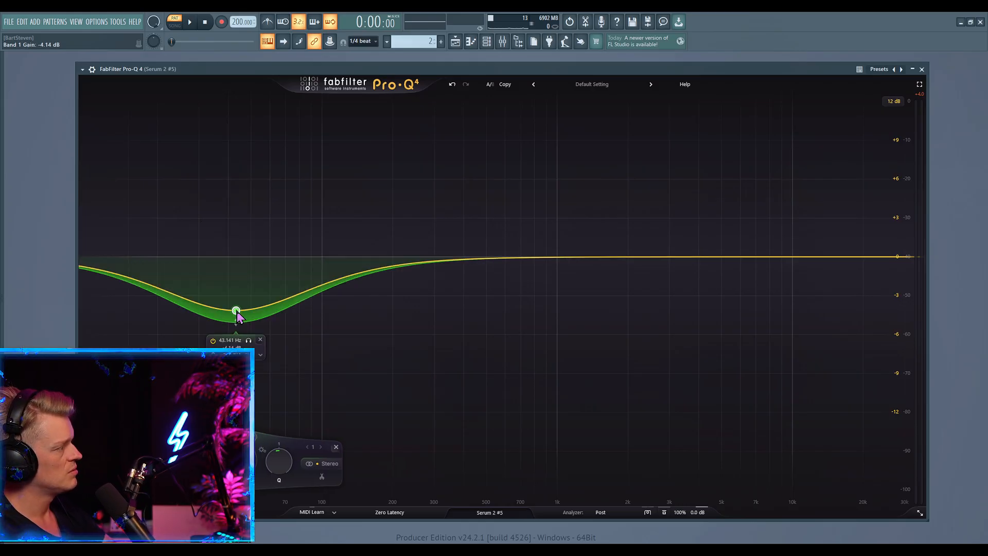
key(ctrl+z)
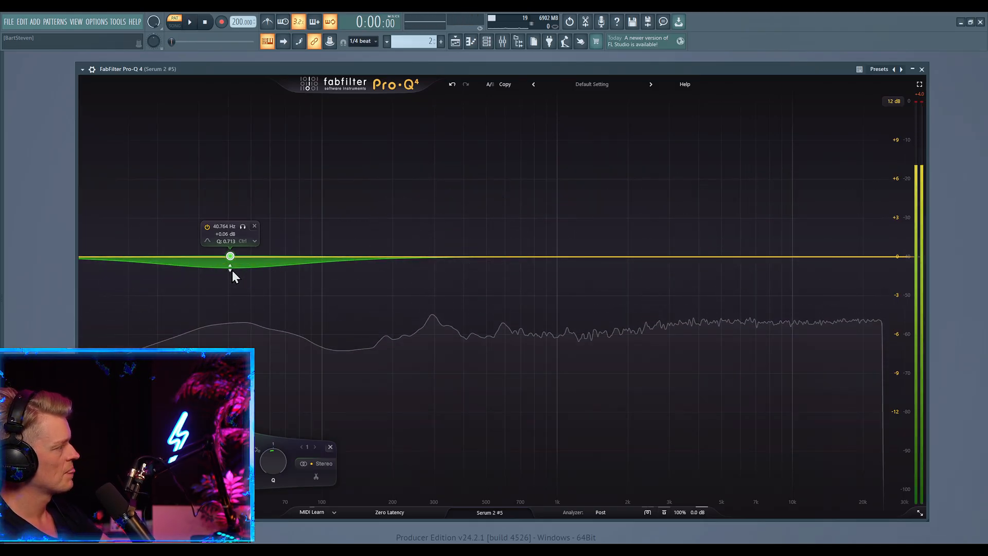
- Deepen the bell's dynamic range to about -3 dB, set its Q to 1.094 and play the pattern
drag(232, 271, 233, 297)
scroll(235, 299, up, 4)
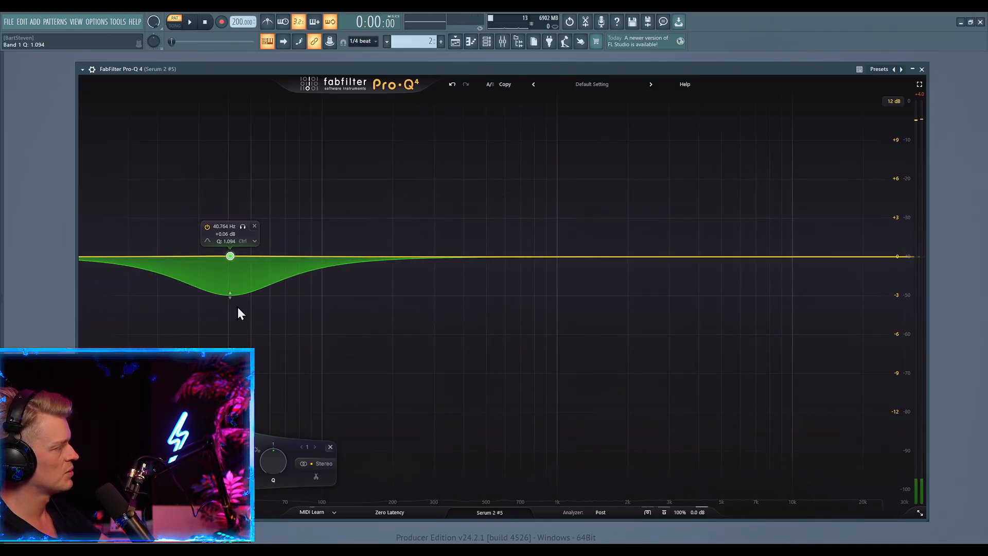
key(space)
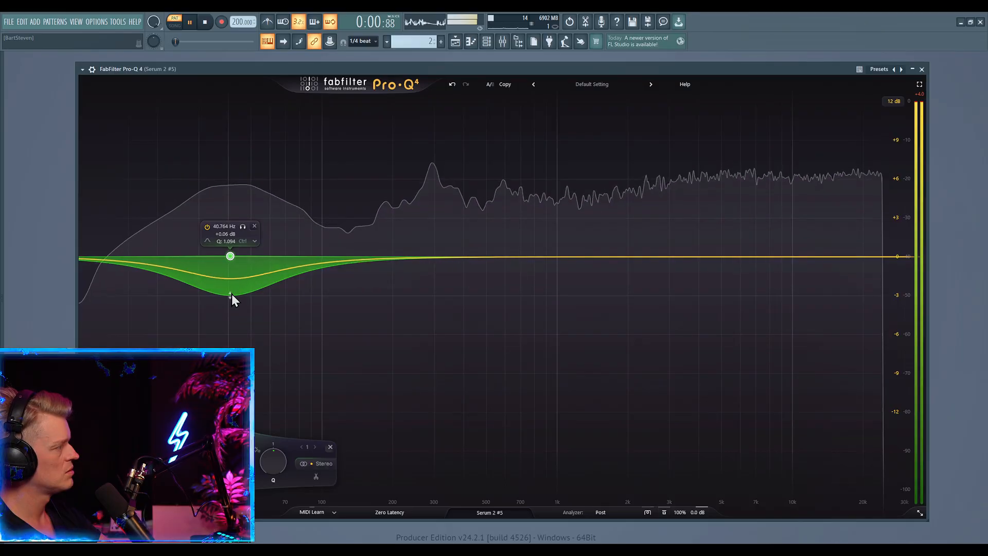
- Adjust the bell's dynamic range to -11.43 dB during playback and audition the stronger dynamic cut
drag(236, 300, 232, 260)
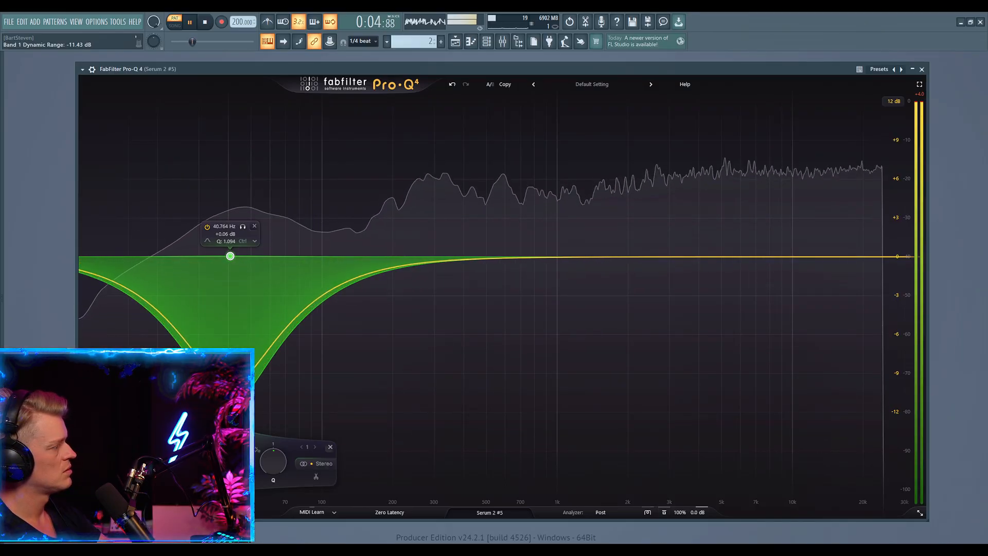
key(space)
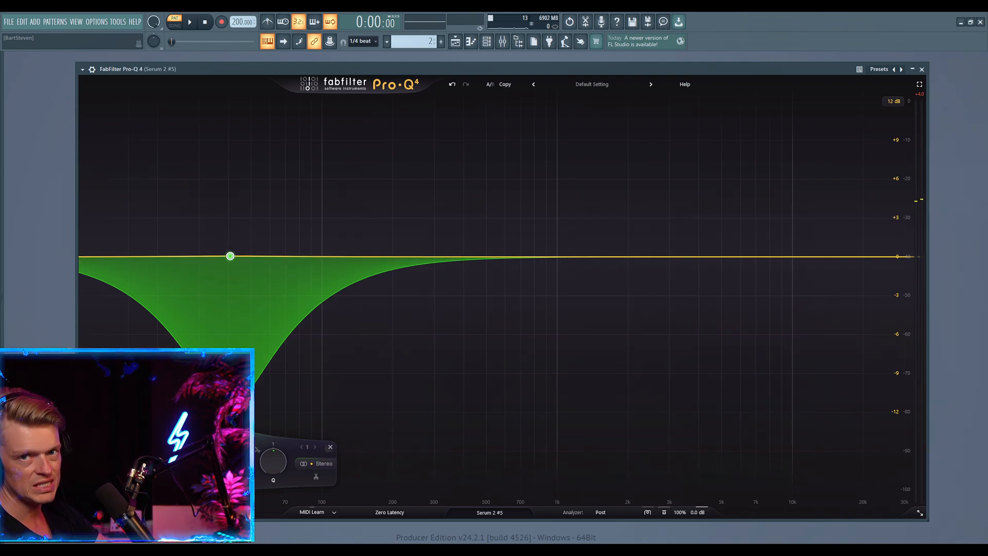
key(space)
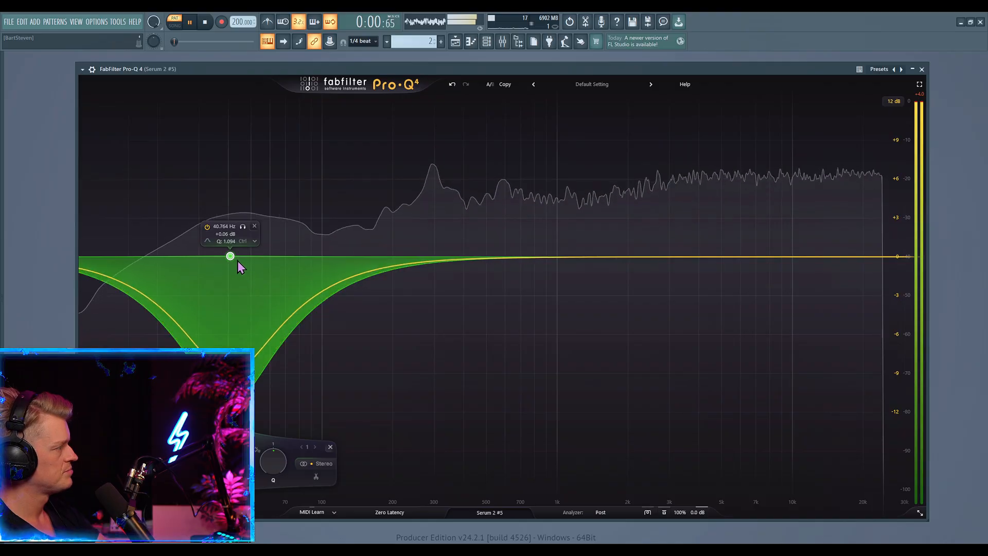
key(space)
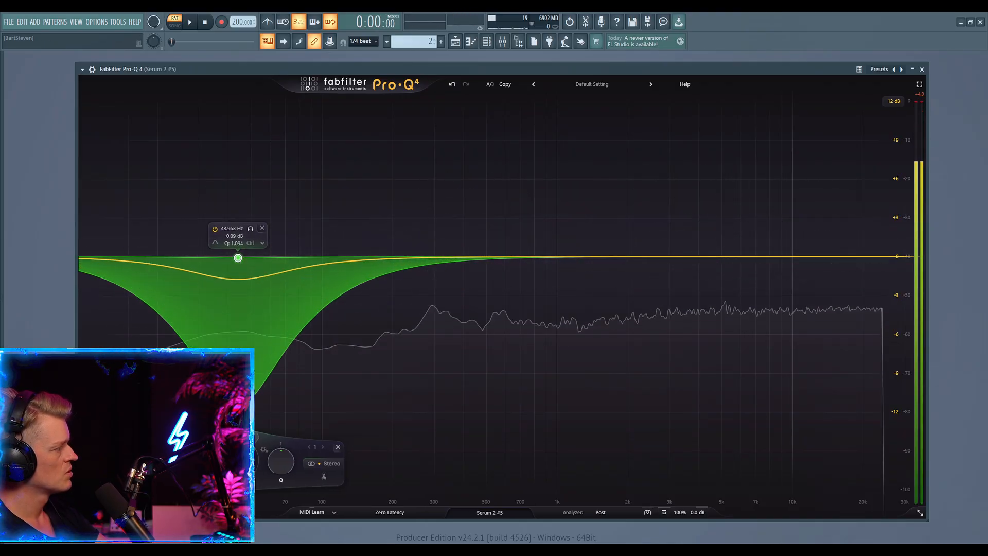
- Set the dynamic bell to -0.01 dB at 43.963 Hz and narrow it to a Q of 1.816
mouse_move(238, 258)
mouse_down()
mouse_move(238, 121)
mouse_move(238, 257)
mouse_up()
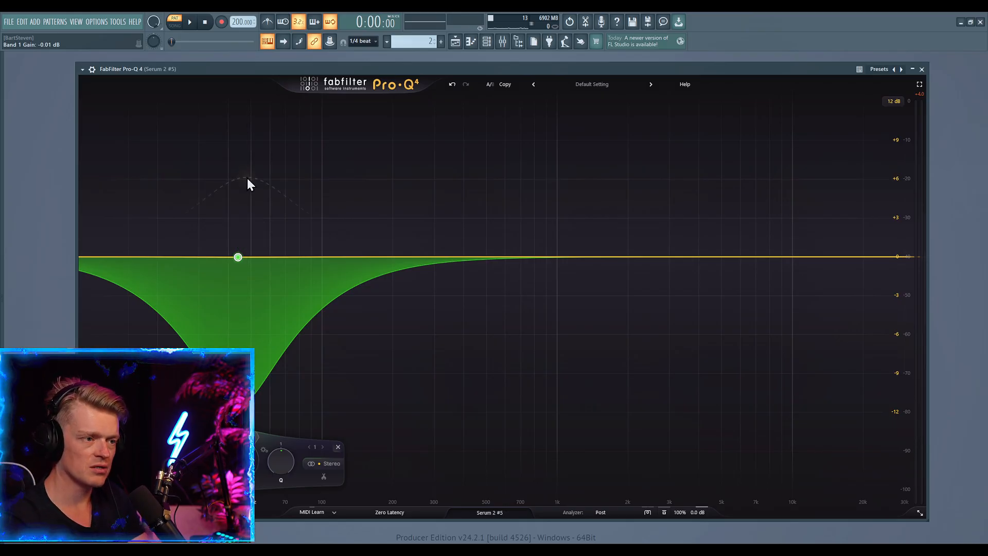
mouse_move(278, 459)
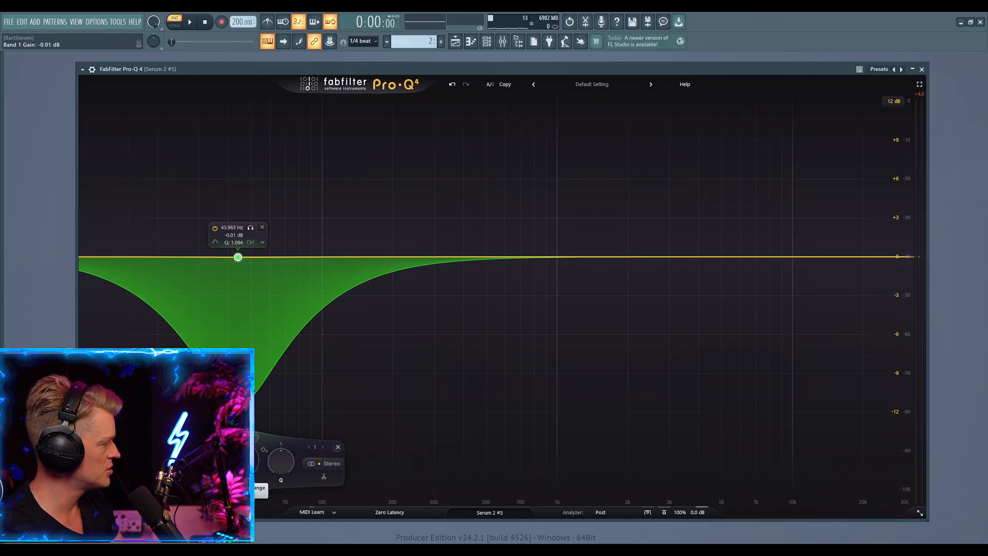
drag(278, 465, 291, 447)
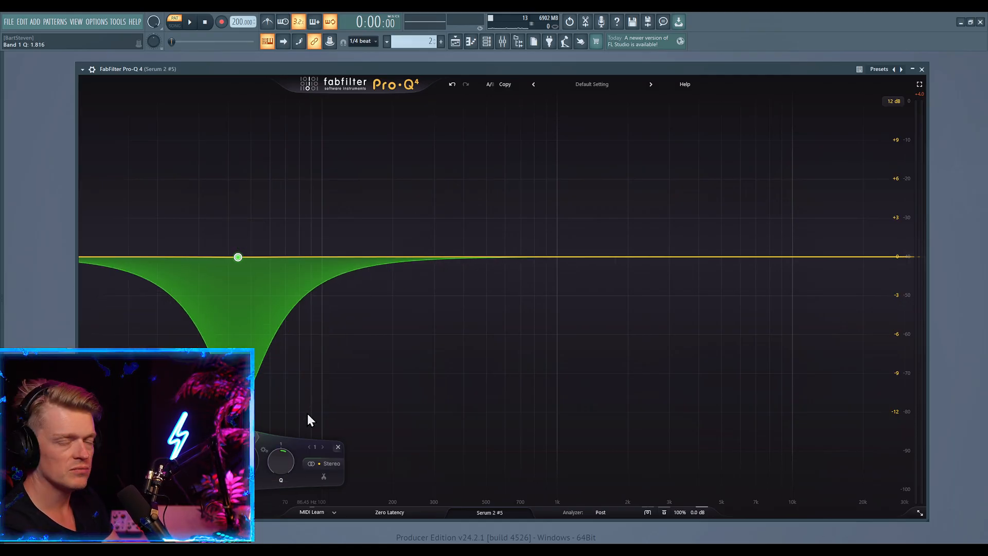
- Play the pattern while widening the dynamic bell, and narrow it to a Q of 3.635
key(space)
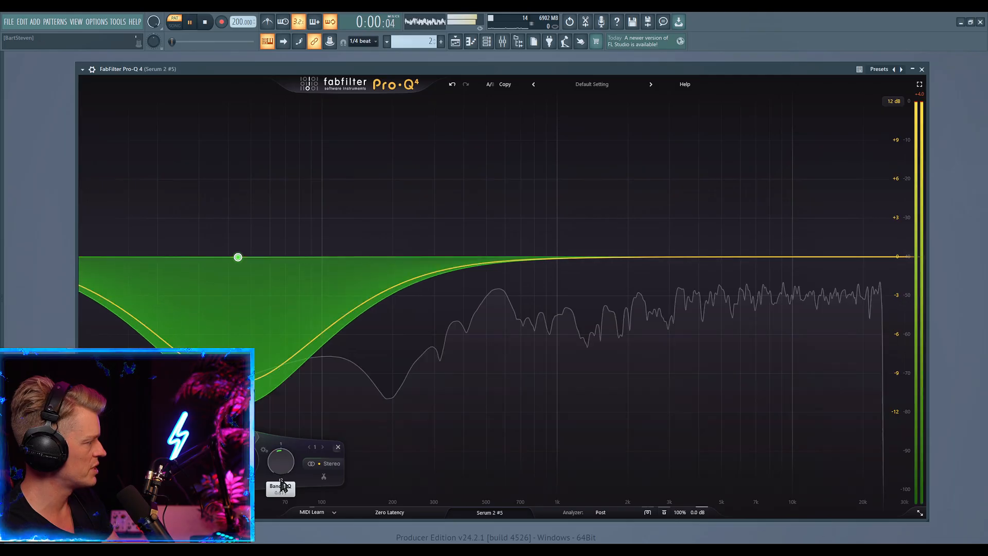
drag(281, 464, 282, 436)
key(space)
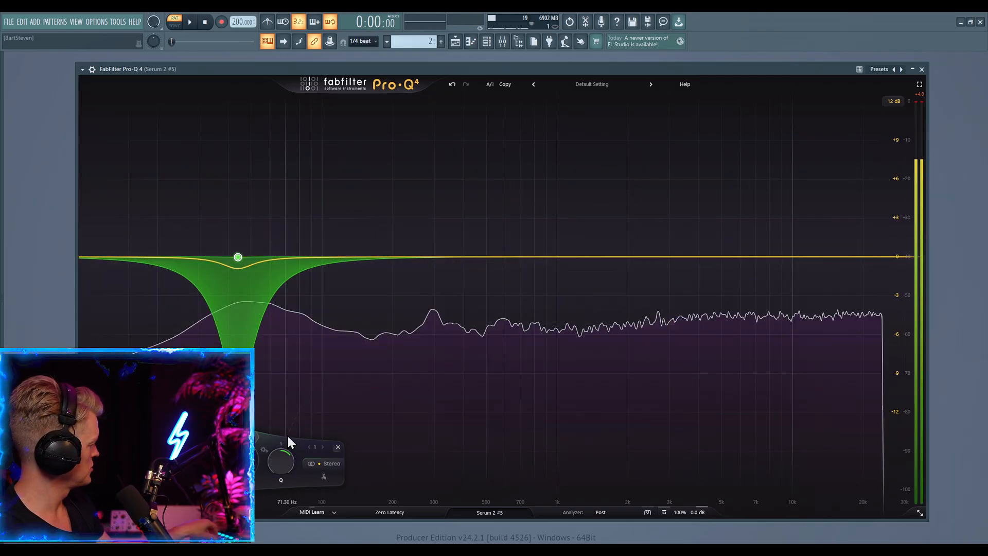
- Audition the narrow dynamic bell during playback and move it to about 44.6 Hz at +0.14 dB
key(space)
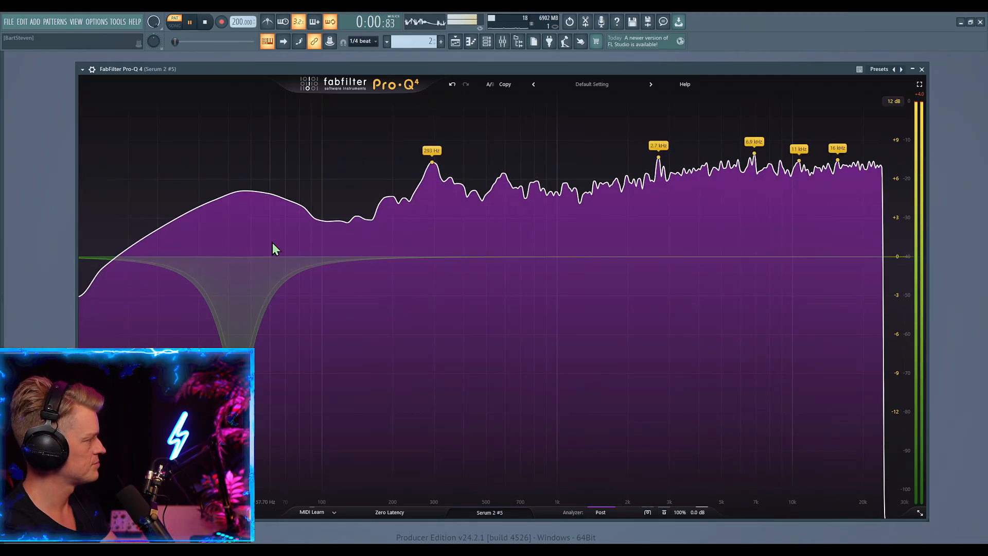
key(space)
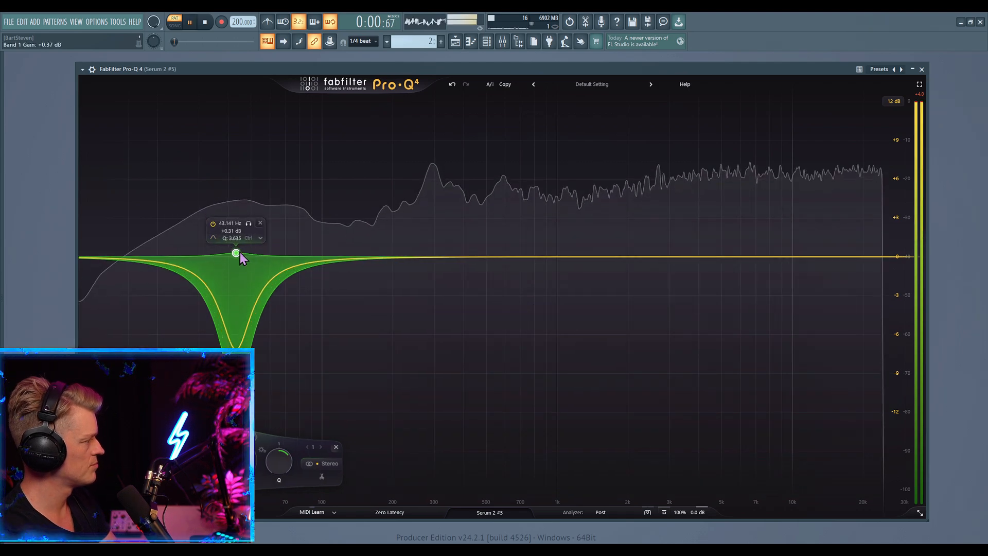
right_click(240, 254)
click(331, 227)
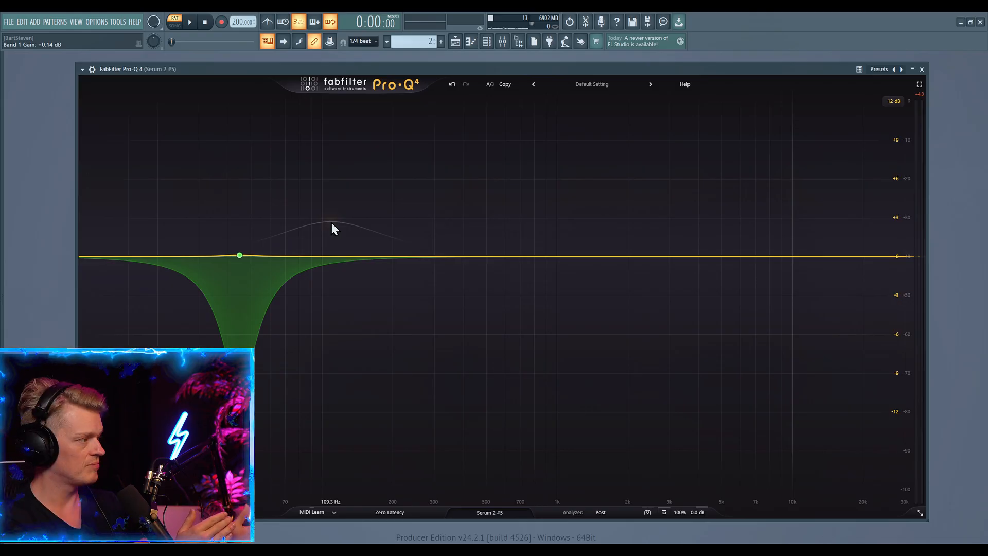
mouse_move(276, 291)
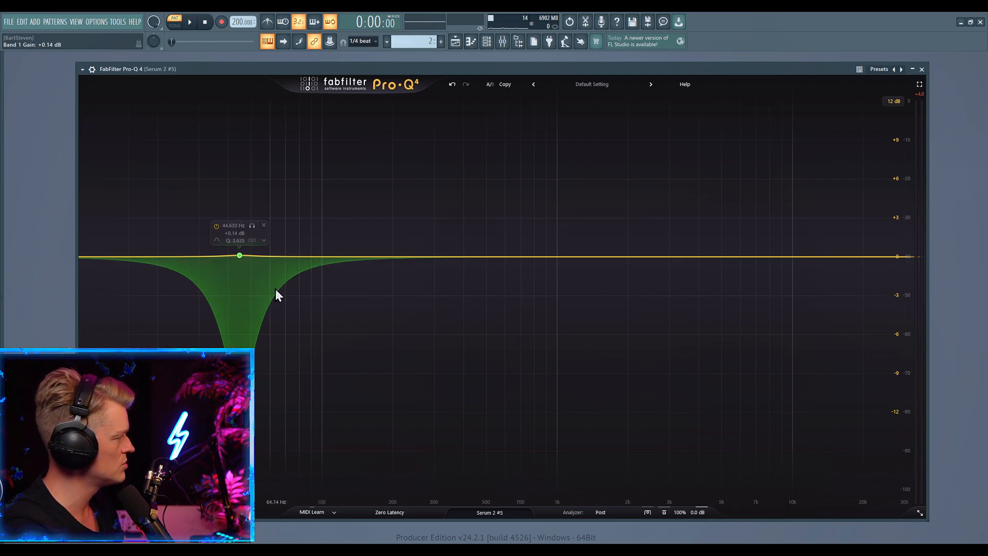
- Select the bell on the cello melody's equalizer and expand its advanced dynamics settings
right_click(240, 257)
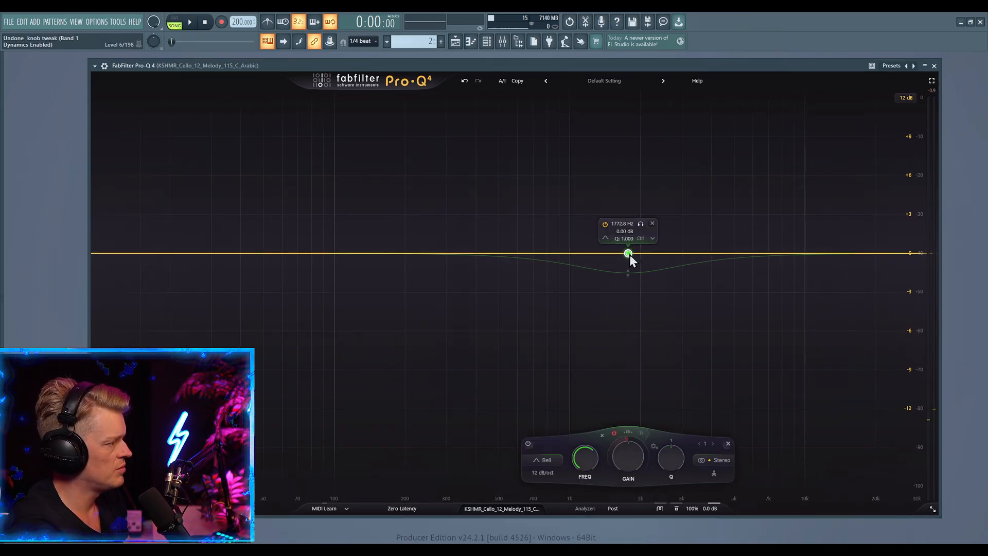
right_click(629, 254)
click(626, 255)
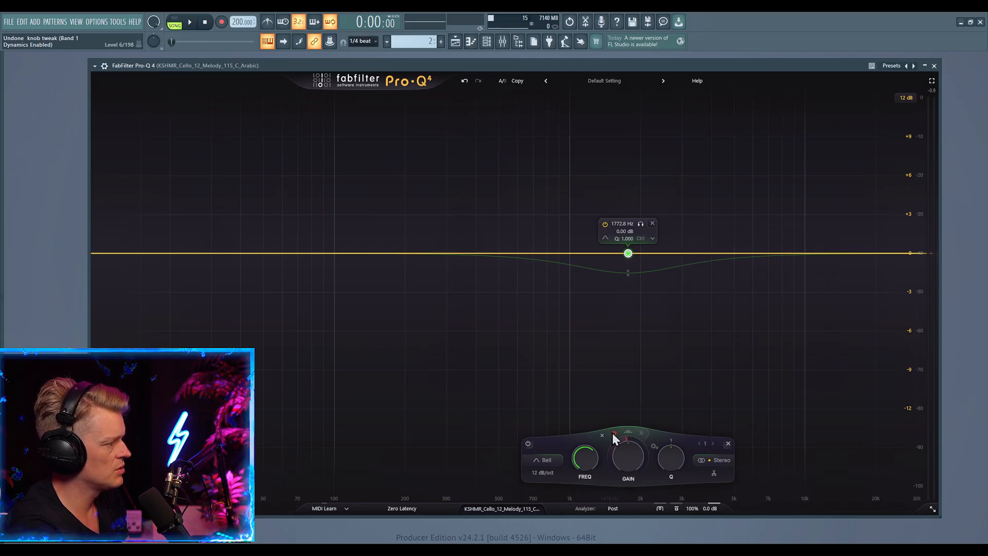
click(641, 433)
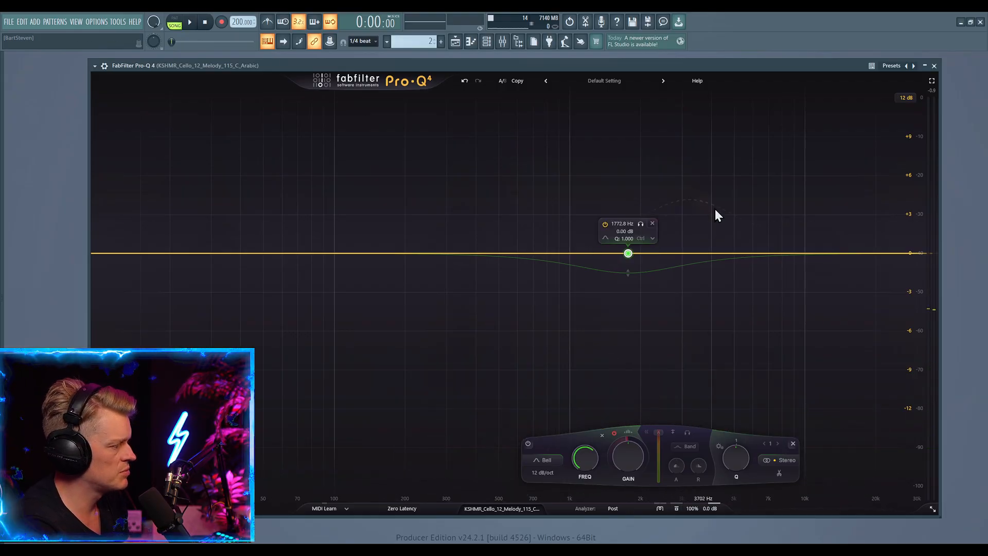
- Move the cello bell to 1739.4 Hz with a dynamic range of about -5 dB, enable its dynamics and audition the cut
key(z)
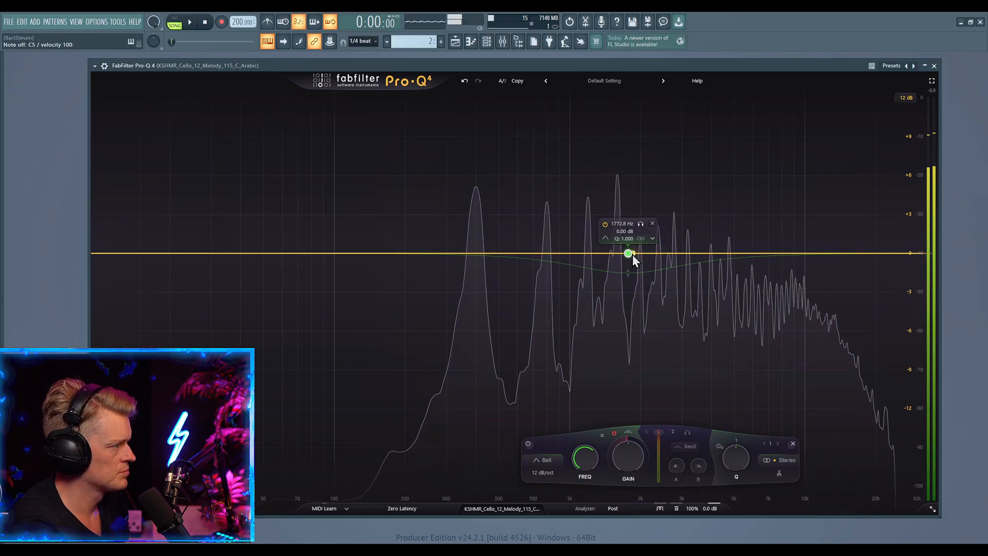
drag(632, 255, 628, 319)
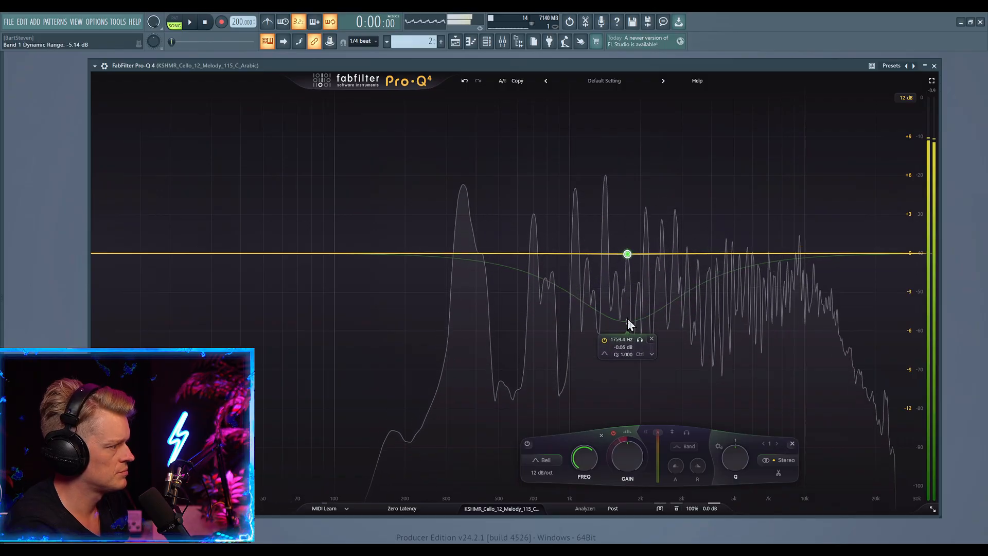
click(614, 434)
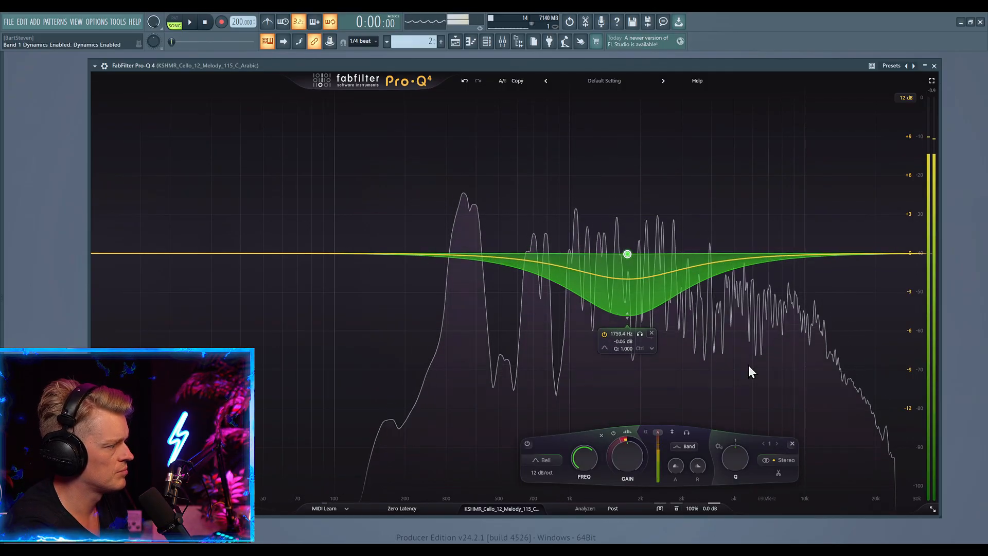
key(space)
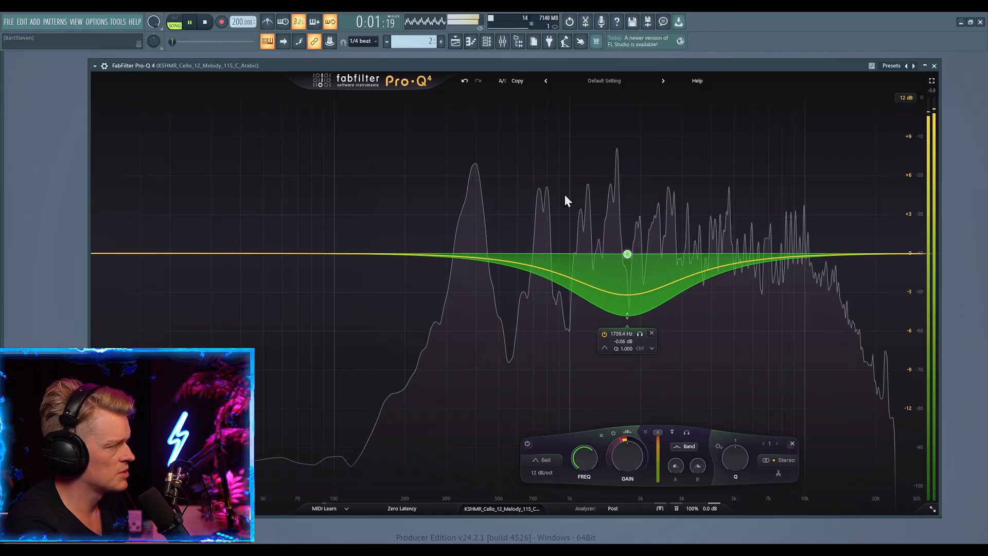
key(space)
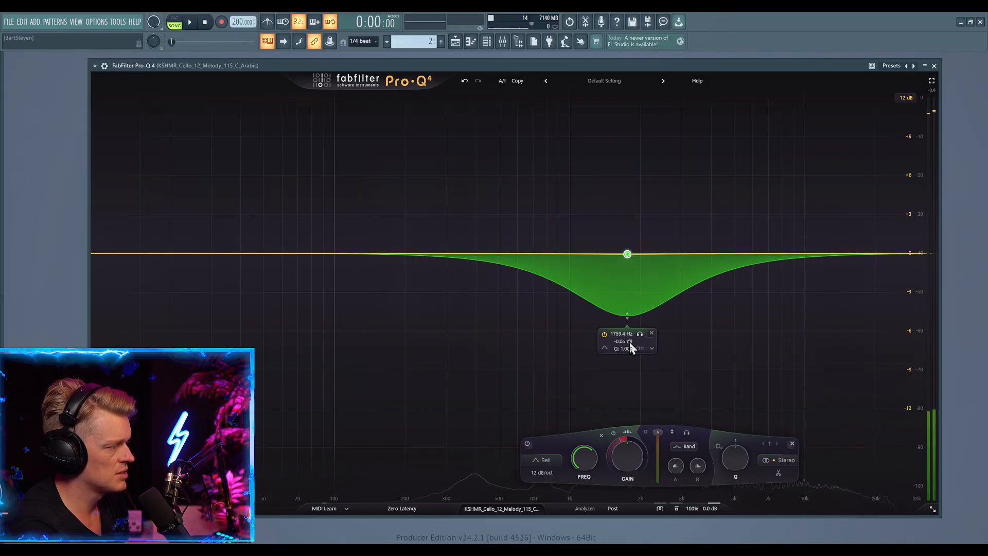
- Set the bell's side-chain filtering to Free and adjust its trigger range to a high frequency of 680.18 Hz
click(693, 446)
click(687, 437)
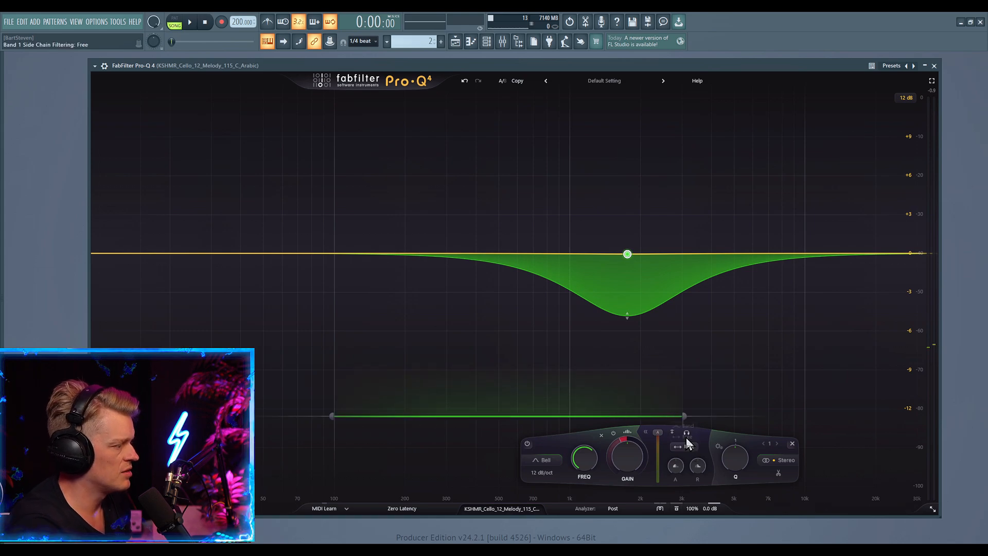
drag(684, 415, 501, 416)
drag(405, 414, 451, 417)
mouse_move(605, 245)
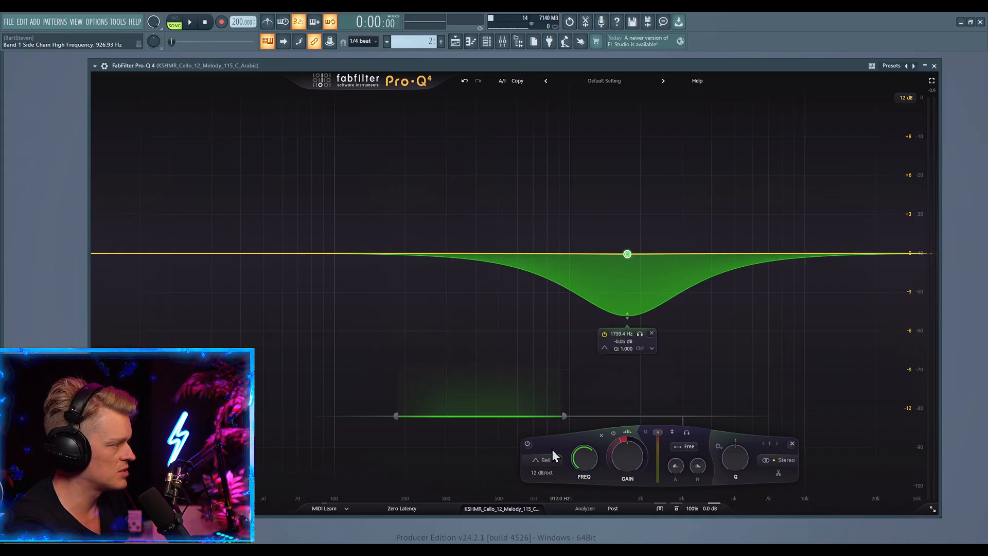
drag(496, 418, 530, 421)
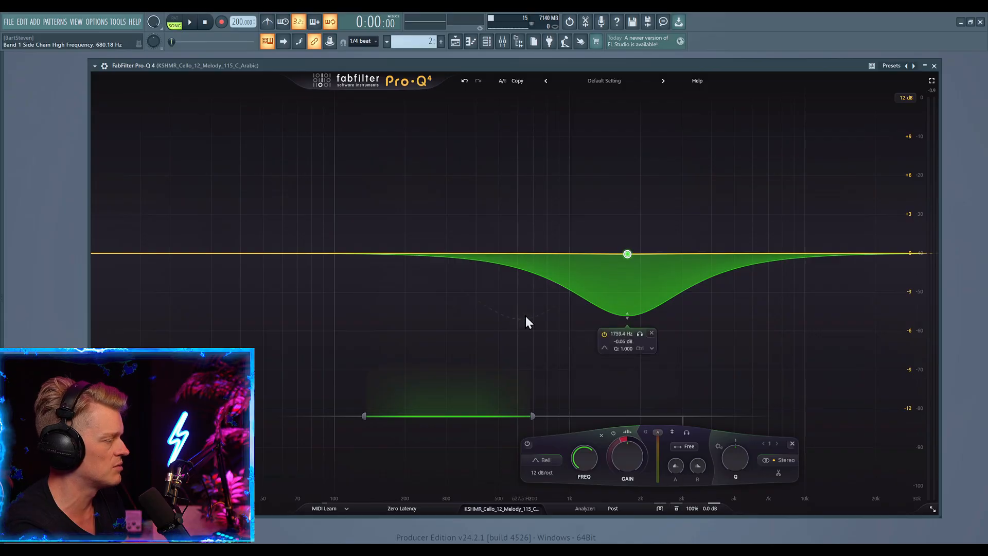
- Audition the side-chained cut, set its threshold manually and narrow the bell to a Q of 2.490 during playback
key(space)
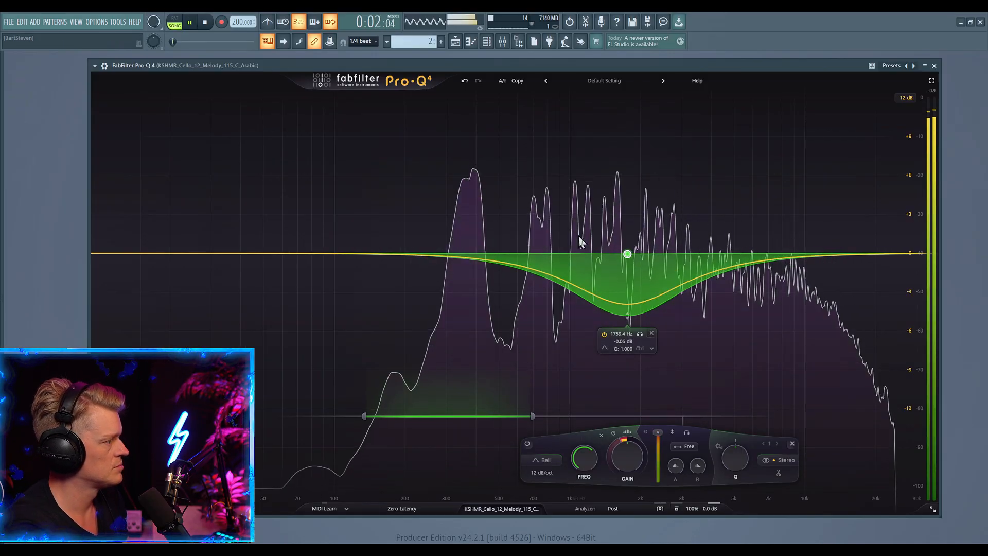
key(space)
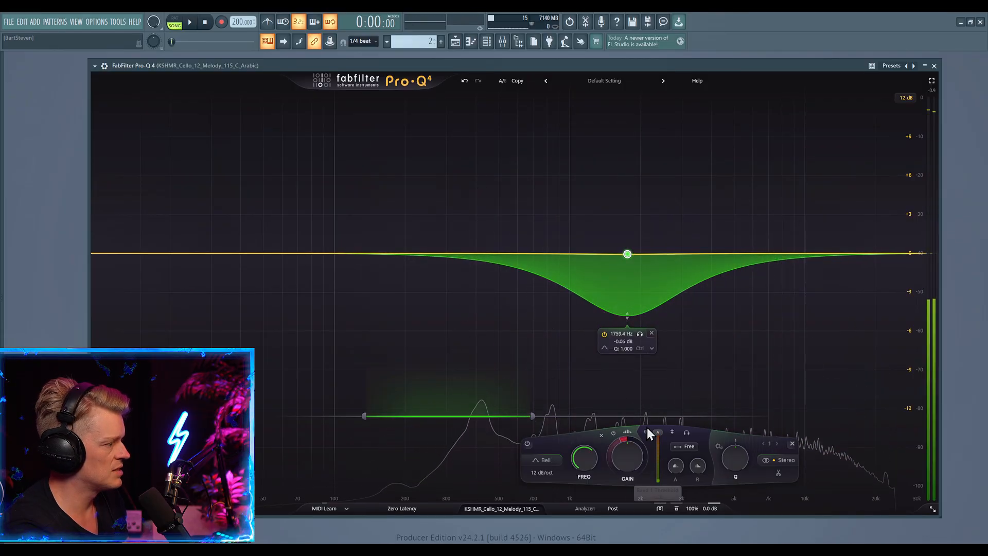
key(space)
drag(625, 455, 661, 466)
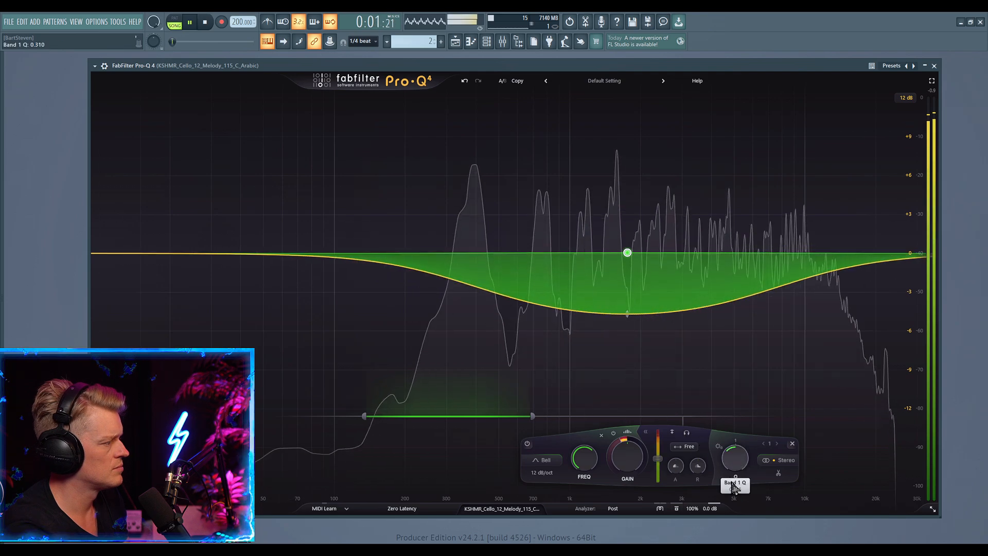
drag(734, 453, 735, 435)
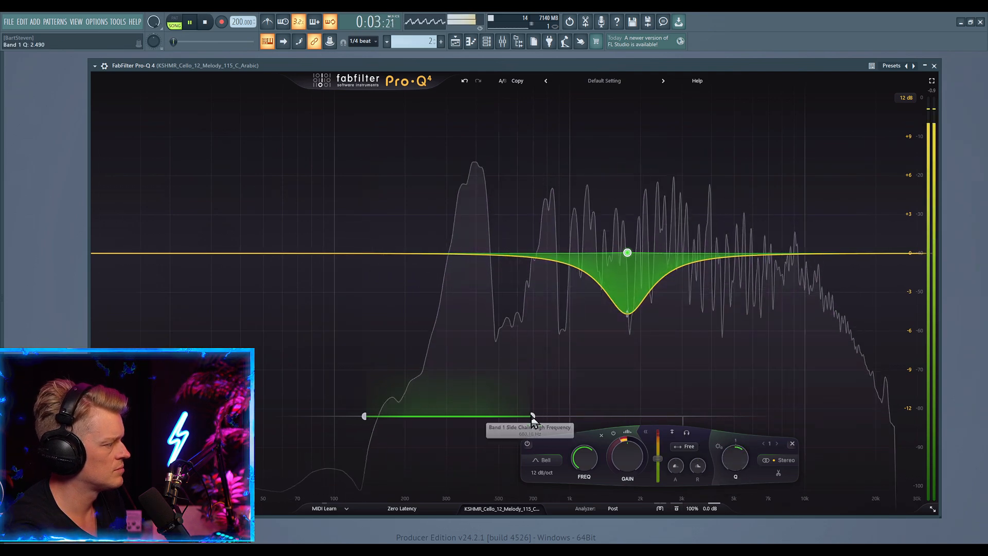
- Tighten the side-chain range from both ends and move the bell to 1491.7 Hz during playback
drag(533, 416, 516, 417)
drag(365, 417, 376, 422)
mouse_move(585, 457)
mouse_down()
mouse_move(589, 431)
mouse_move(590, 458)
mouse_up()
key(space)
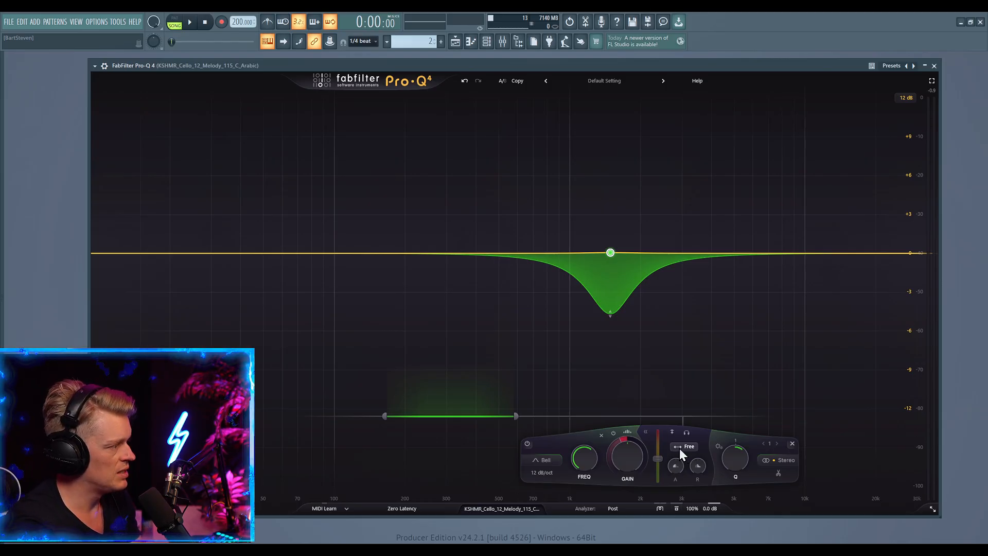
mouse_move(619, 337)
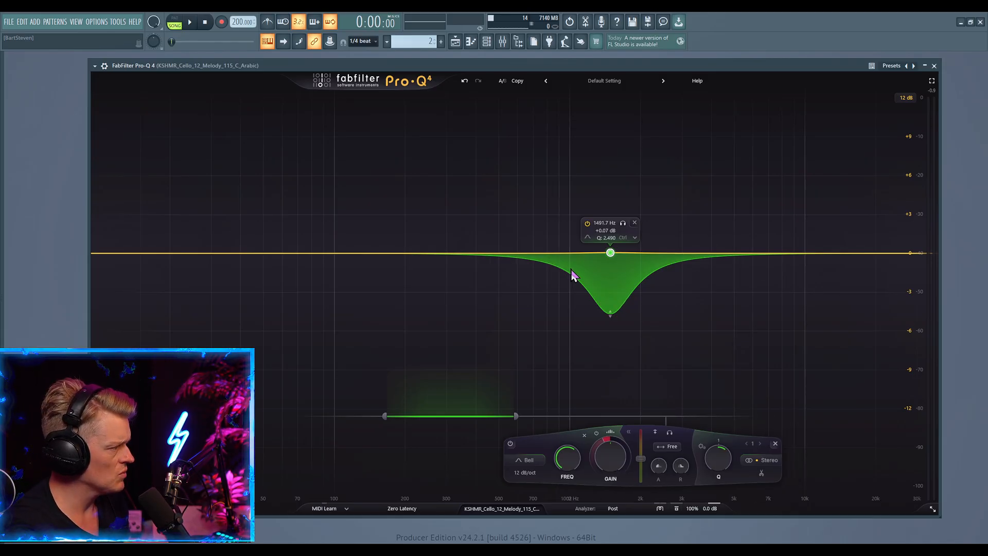
- Disable the dynamic bell and make it spectral
right_click(610, 253)
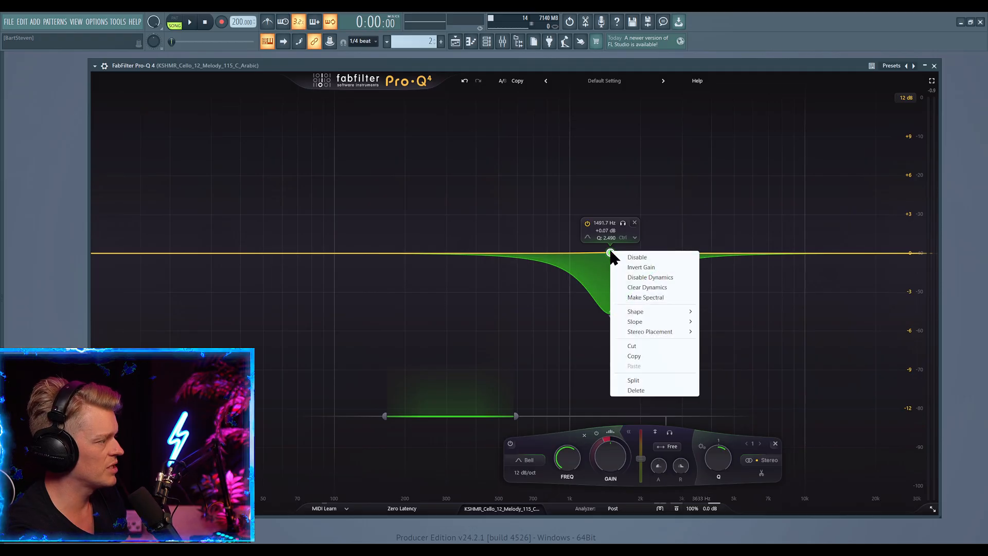
click(638, 258)
right_click(609, 254)
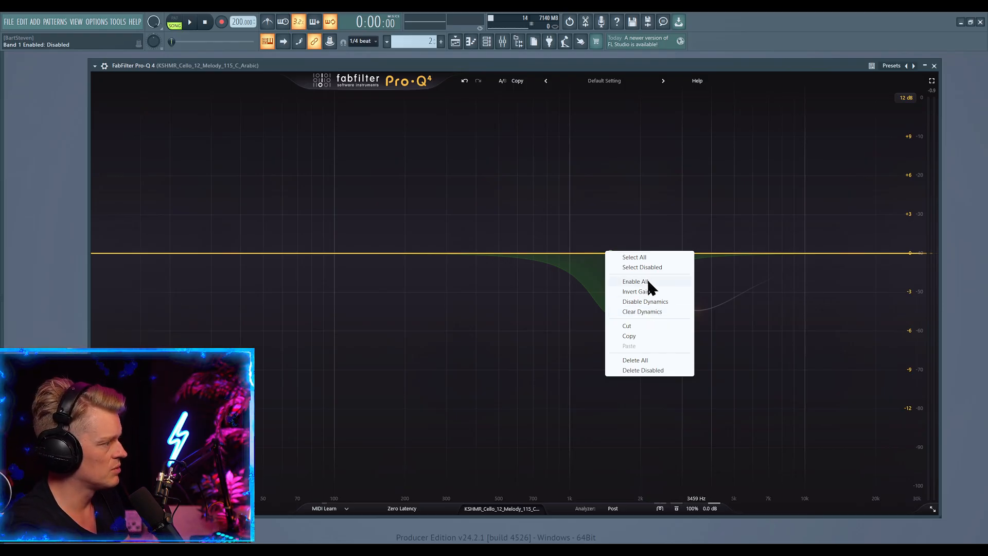
click(635, 267)
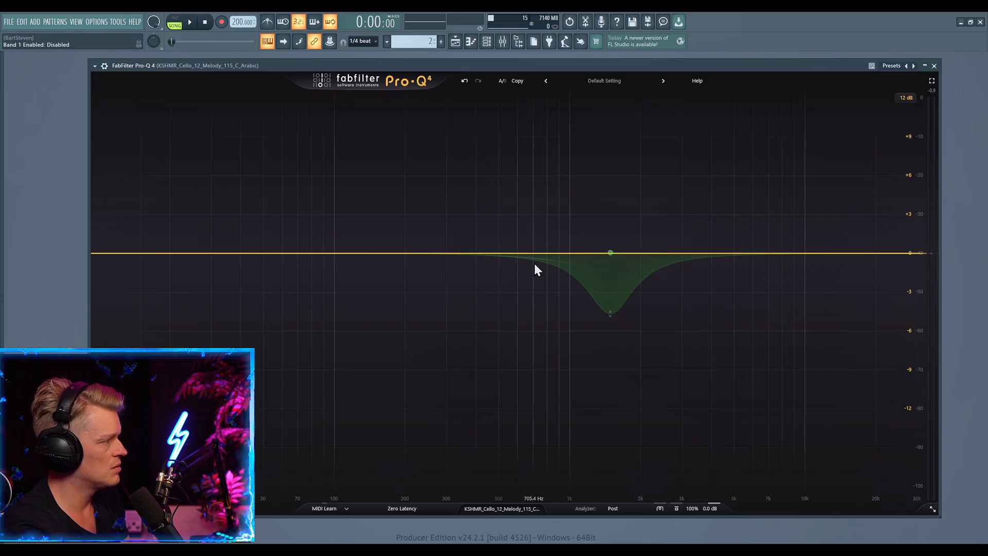
right_click(611, 254)
click(642, 301)
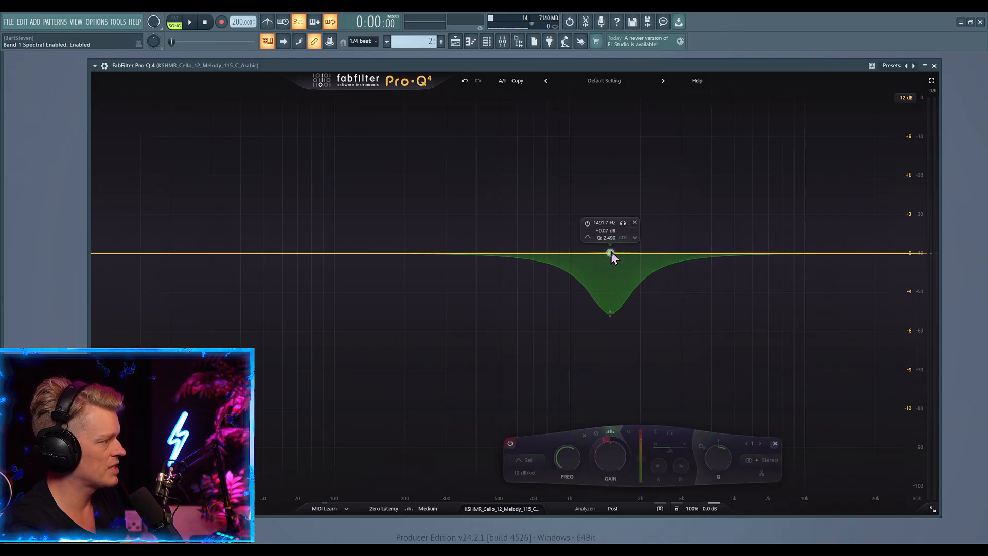
- Move the spectral bell to 1326.9 Hz at -0.08 dB and disable its dynamics
right_click(594, 254)
mouse_move(610, 252)
mouse_down()
mouse_move(529, 255)
mouse_move(599, 255)
mouse_up()
click(642, 281)
- Play the cello melody, re-enable the spectral bell and its dynamics, and audition the result
key(space)
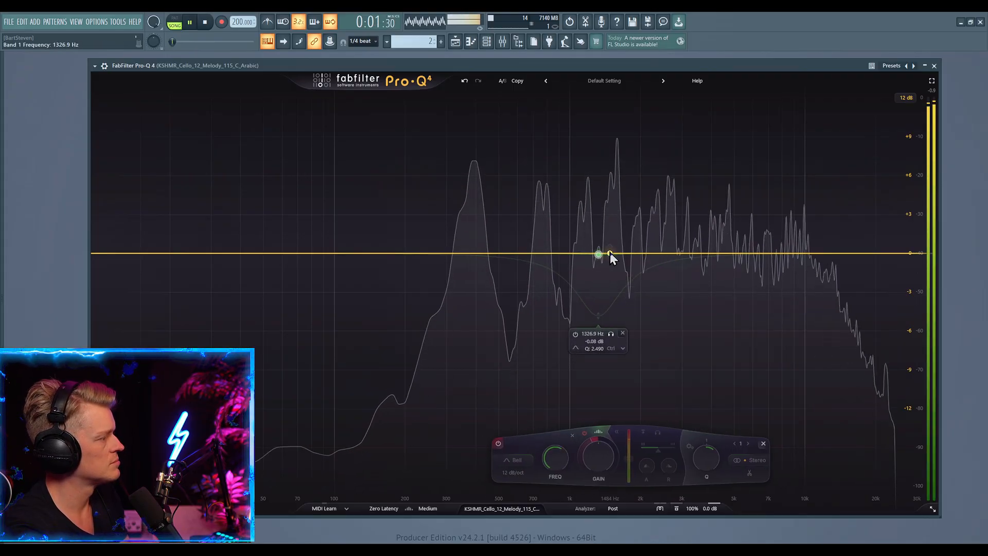
right_click(602, 254)
click(617, 266)
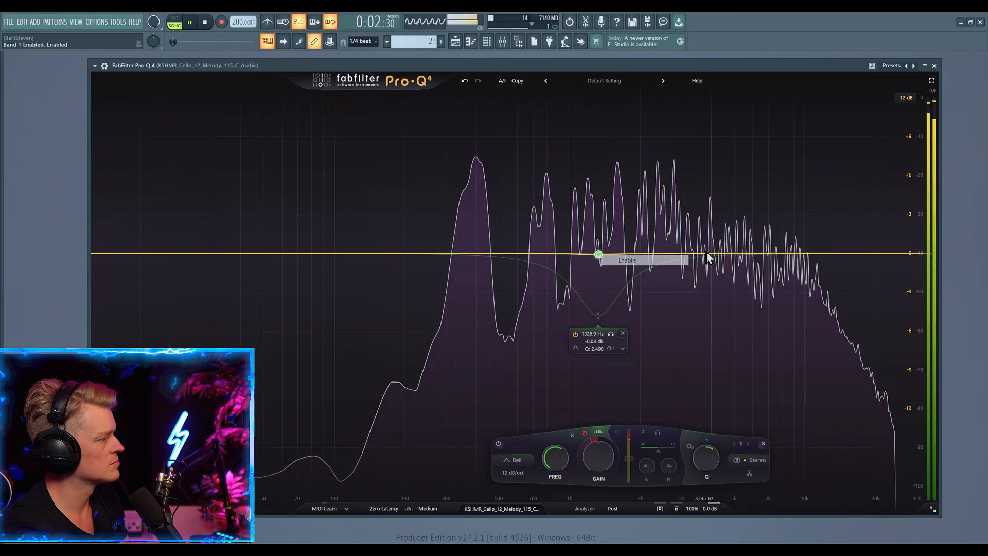
click(585, 433)
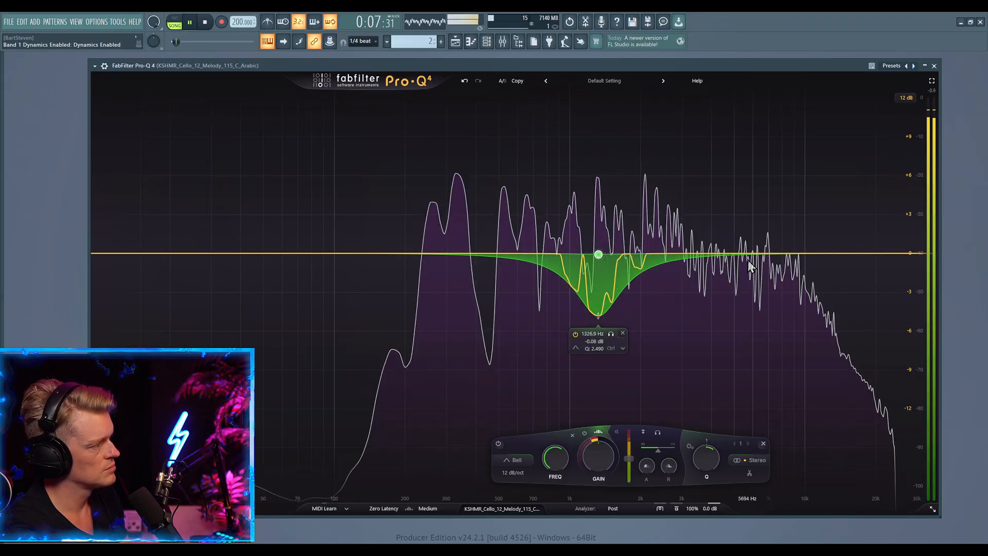
key(space)
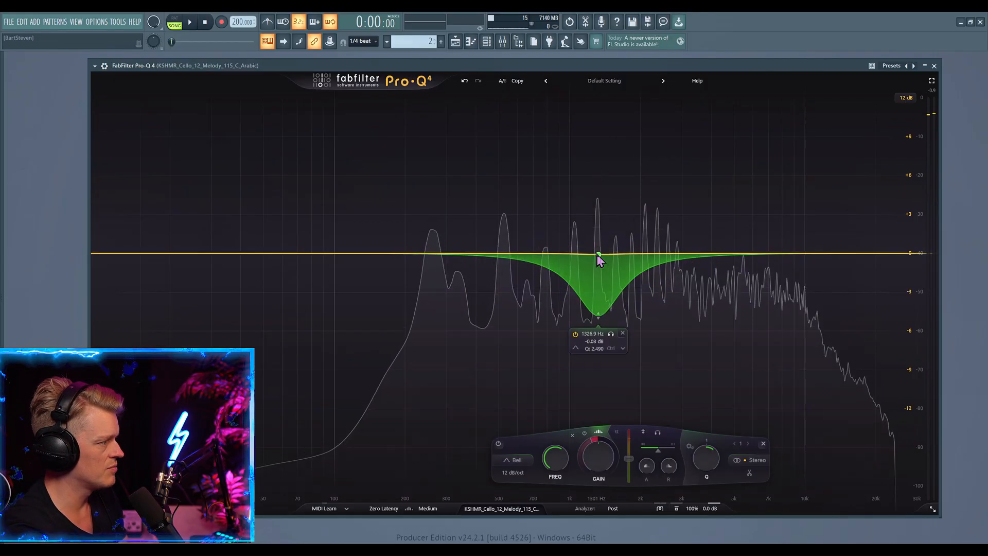
- Raise the spectral bell's threshold to -20.1 dB, audition it, and lower the threshold during playback
right_click(597, 255)
key(Escape)
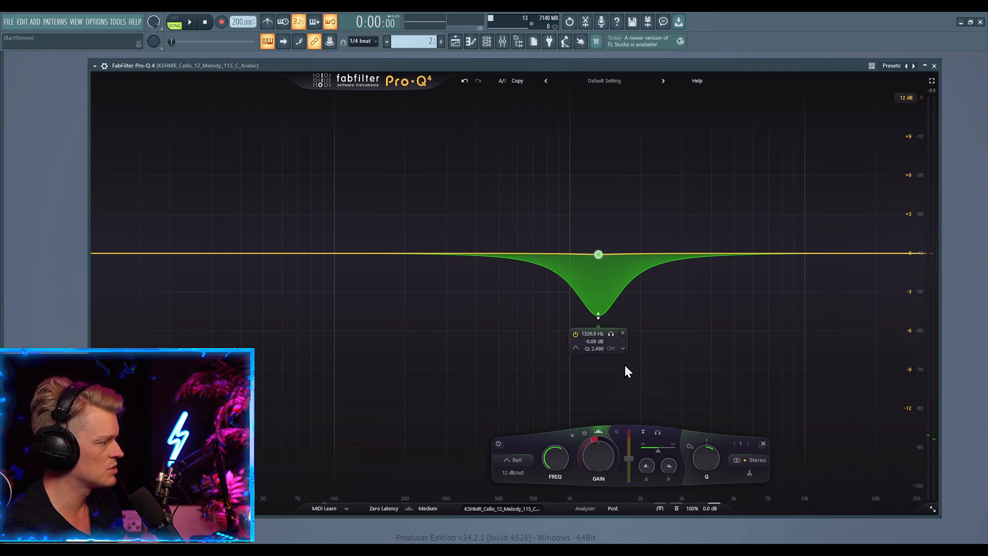
drag(630, 459, 630, 450)
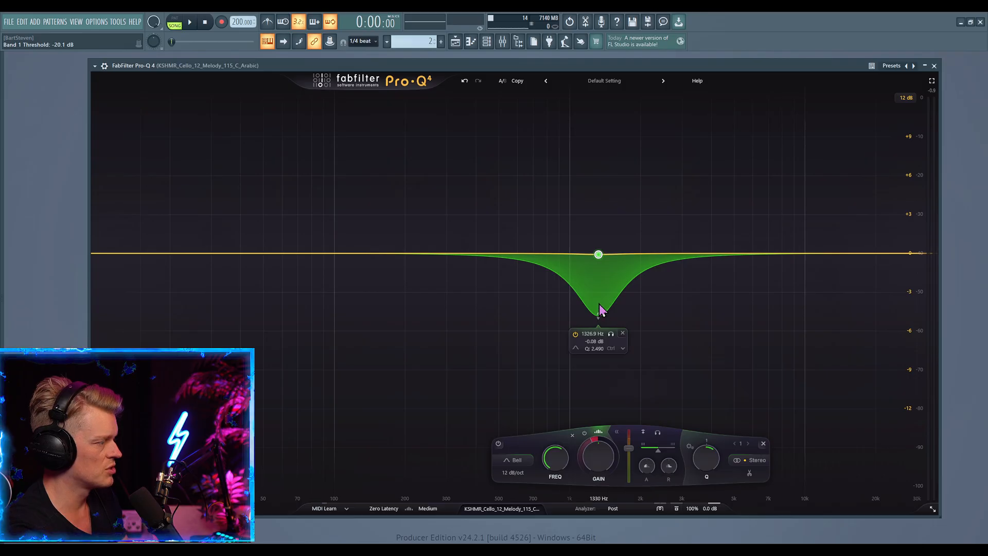
key(space)
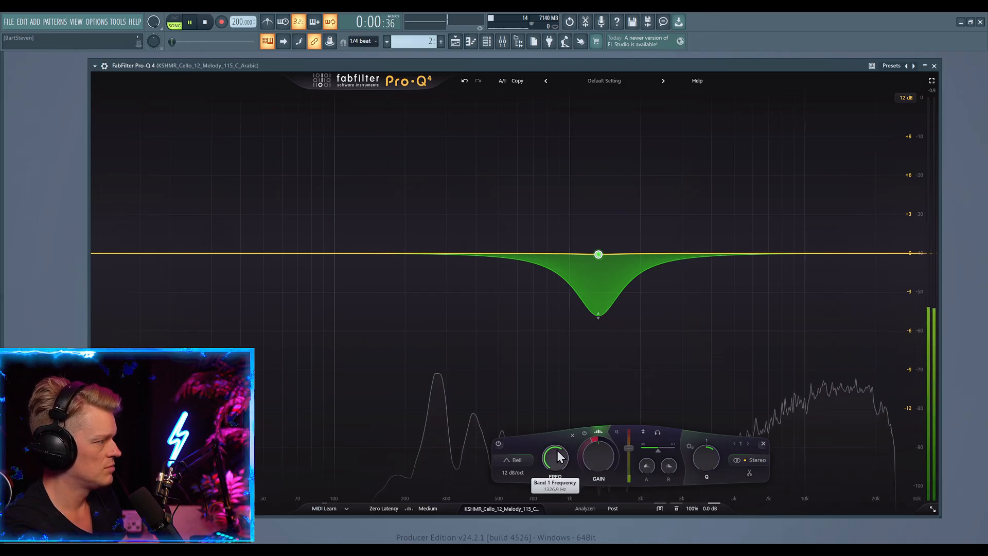
drag(630, 448, 630, 456)
key(space)
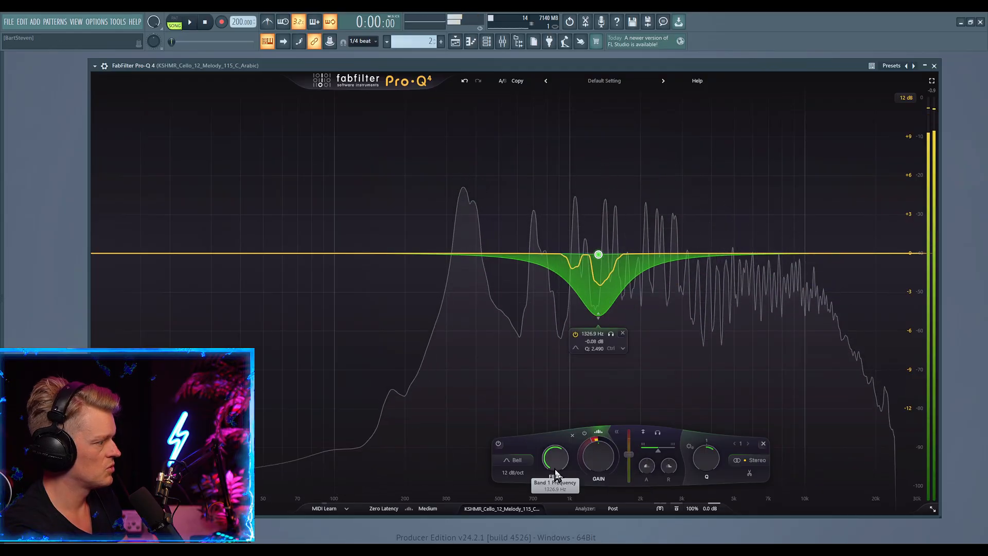
- Move the spectral bell to 1416.4 Hz, widen it to a Q of 0.345 and play the melody
mouse_move(554, 469)
mouse_down()
mouse_move(559, 446)
mouse_move(558, 467)
mouse_up()
drag(707, 457, 705, 492)
key(space)
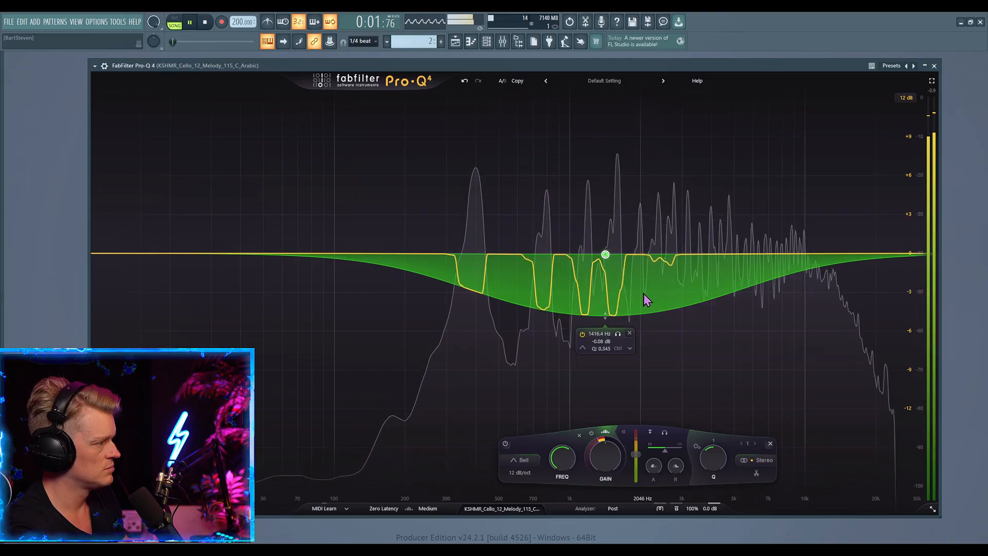
- Set the threshold to -34.3 dB and frequency to 1376.0 Hz, comparing playback with the dynamics off and on
mouse_move(631, 455)
mouse_down()
mouse_move(641, 473)
mouse_move(640, 459)
mouse_up()
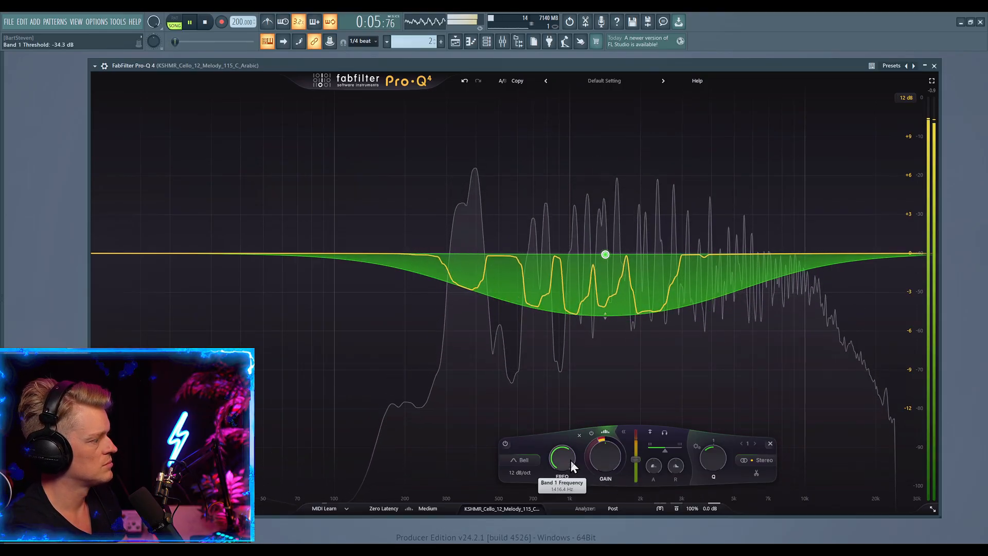
drag(570, 460, 573, 450)
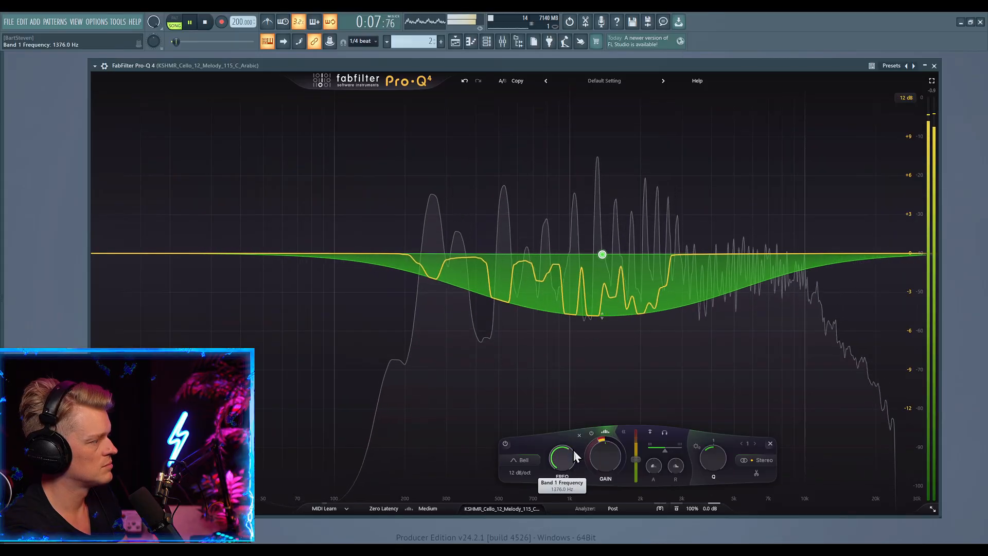
click(590, 433)
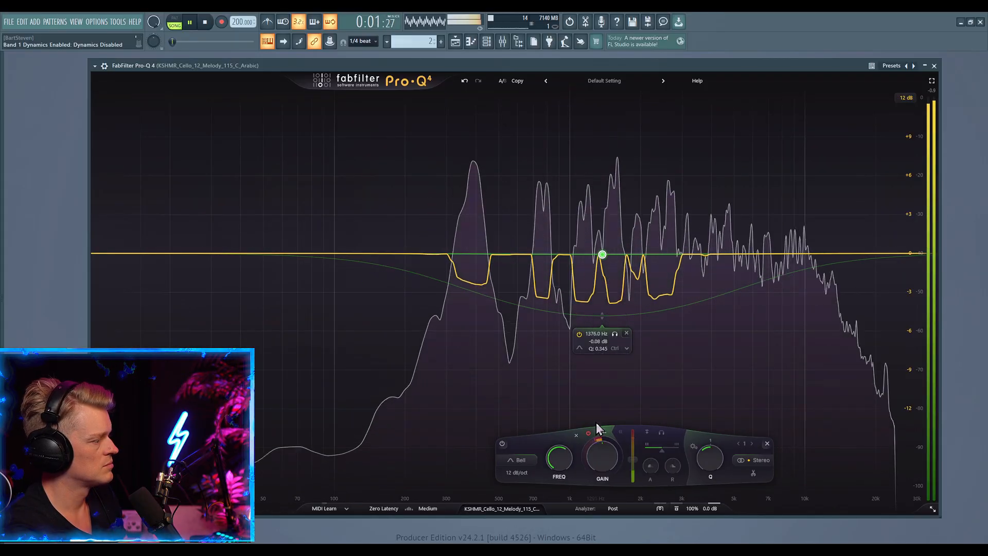
click(590, 434)
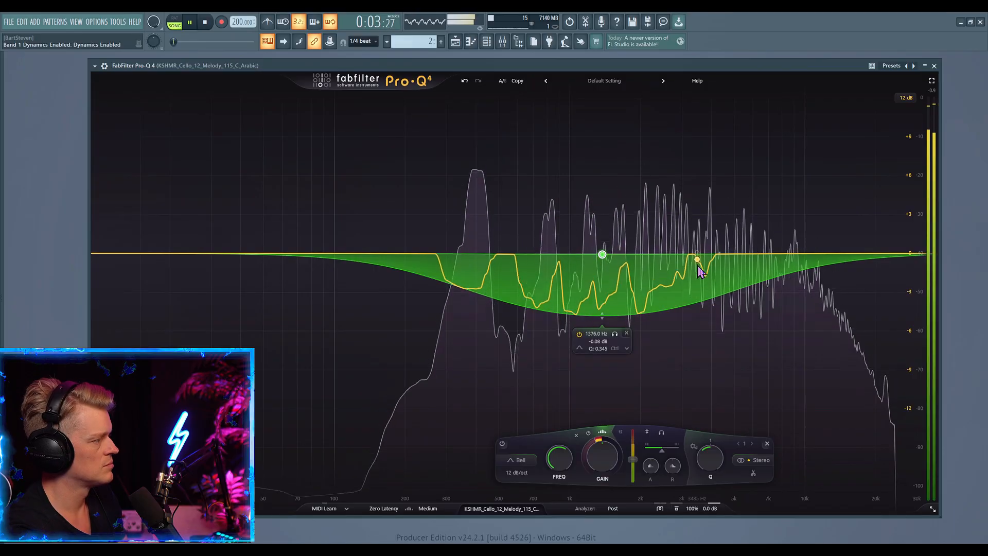
key(space)
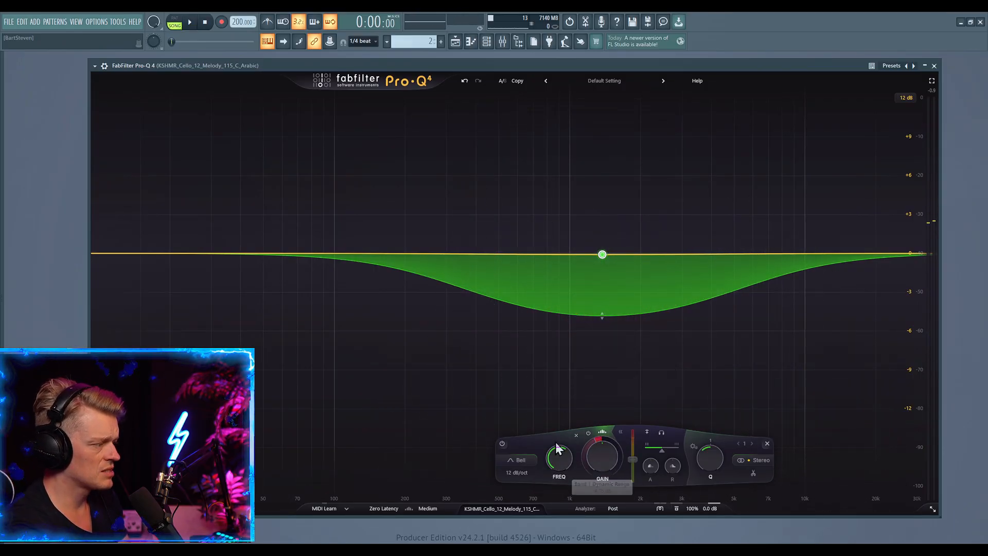
- Move the spectral bell to 943.65 Hz with a gain of +0.31 dB and lower its dynamics threshold
mouse_move(631, 262)
drag(603, 261, 564, 250)
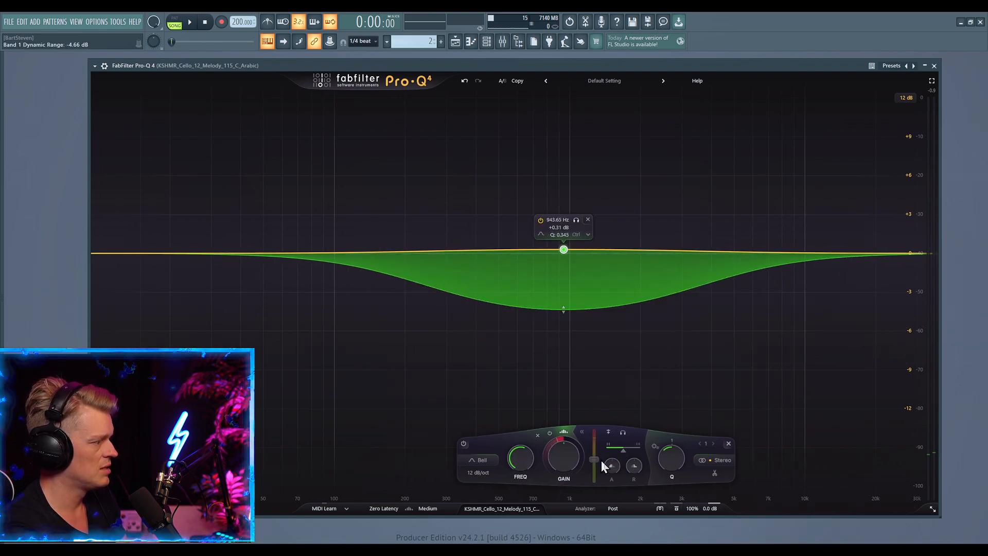
drag(598, 459, 597, 474)
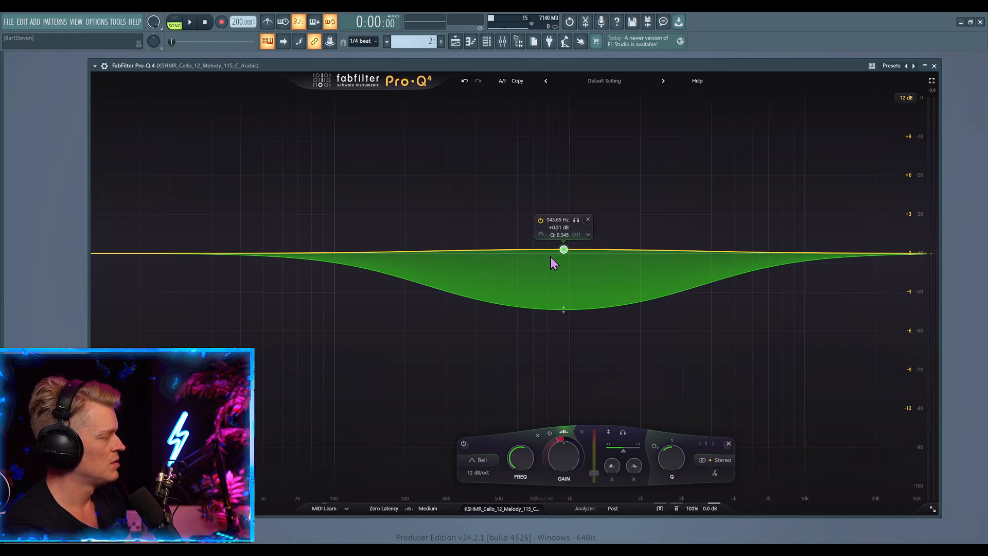
- Set the spectral bell's stereo placement to Left and move it to about 83 Hz with a cut of about 15.6 dB
click(712, 462)
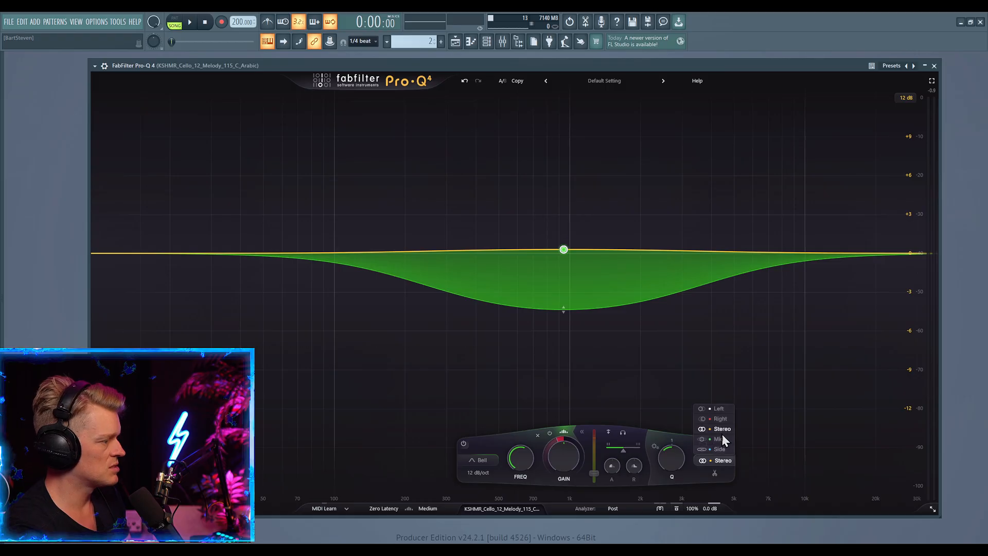
click(722, 412)
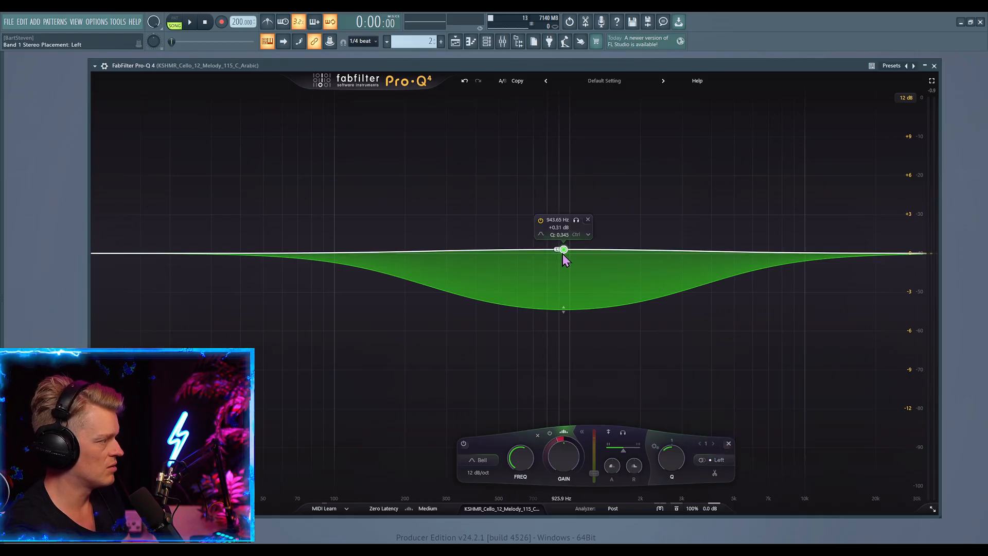
mouse_move(563, 253)
mouse_down()
mouse_move(559, 241)
mouse_move(552, 257)
mouse_up()
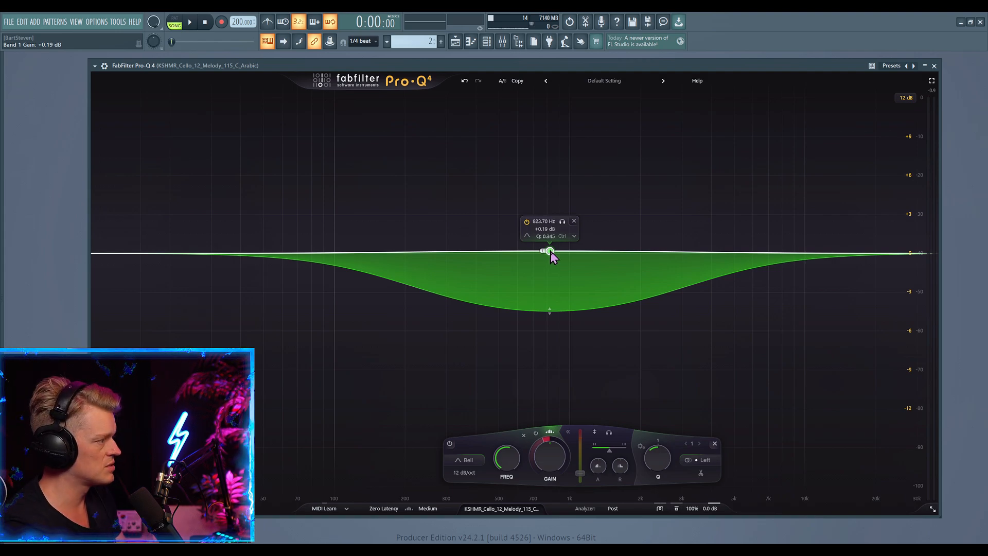
drag(552, 257, 316, 455)
- Clear the spectral mode of the left-channel band and disable its dynamics
right_click(316, 334)
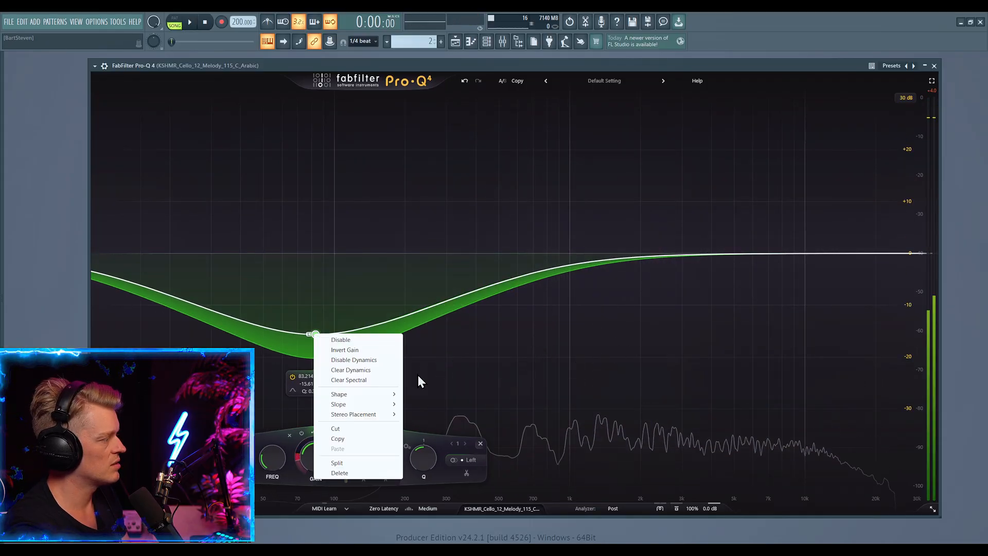
mouse_move(363, 399)
click(348, 380)
right_click(316, 335)
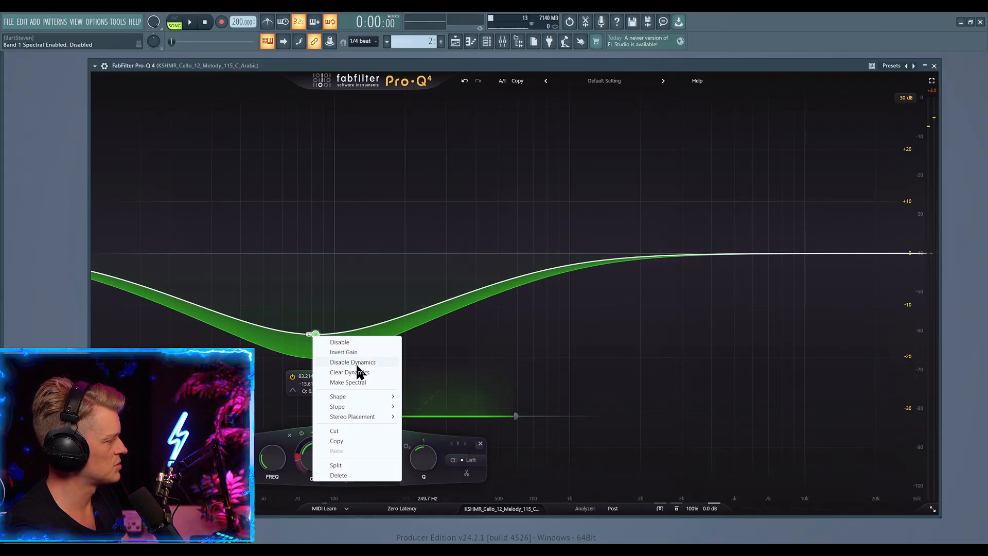
click(358, 363)
- Change the band's shape to Low Cut and set it to 159.33 Hz with a 72 dB/oct slope and a Q of 0.437
right_click(315, 334)
mouse_move(360, 398)
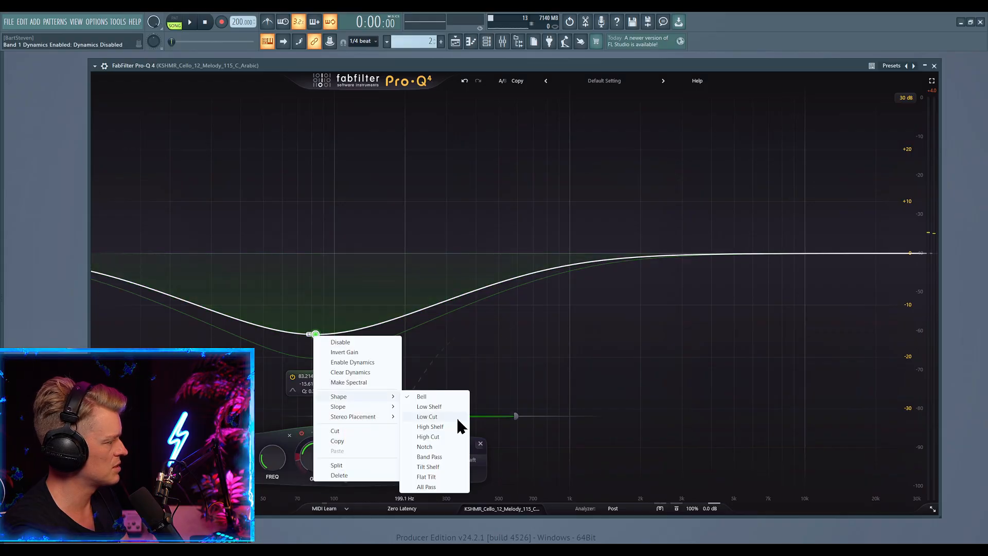
click(448, 417)
scroll(320, 303, up, 7)
drag(317, 258, 366, 259)
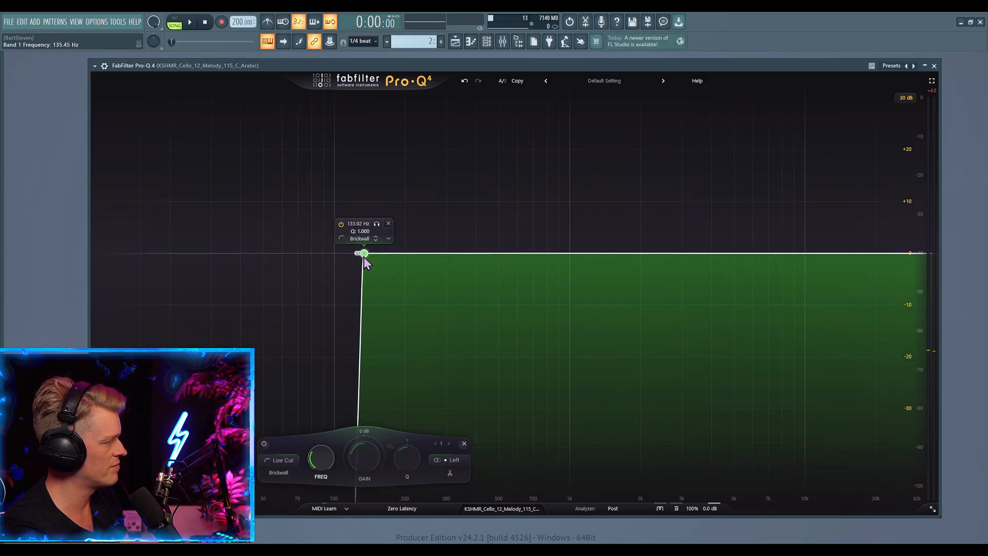
scroll(366, 259, down, 2)
drag(369, 301, 385, 291)
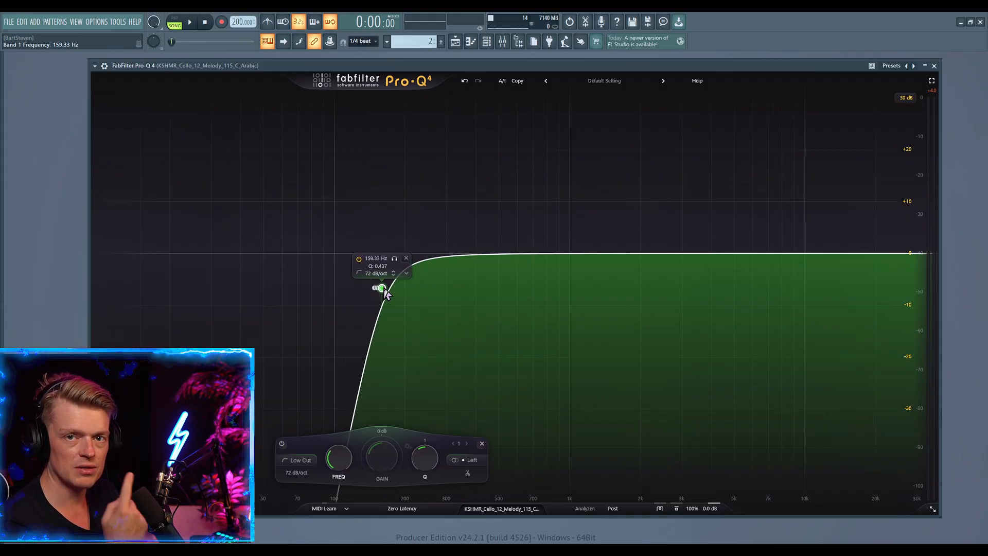
- Play the melody while sweeping the left-channel low cut up to 397.39 Hz with a Q of 0.737
key(space)
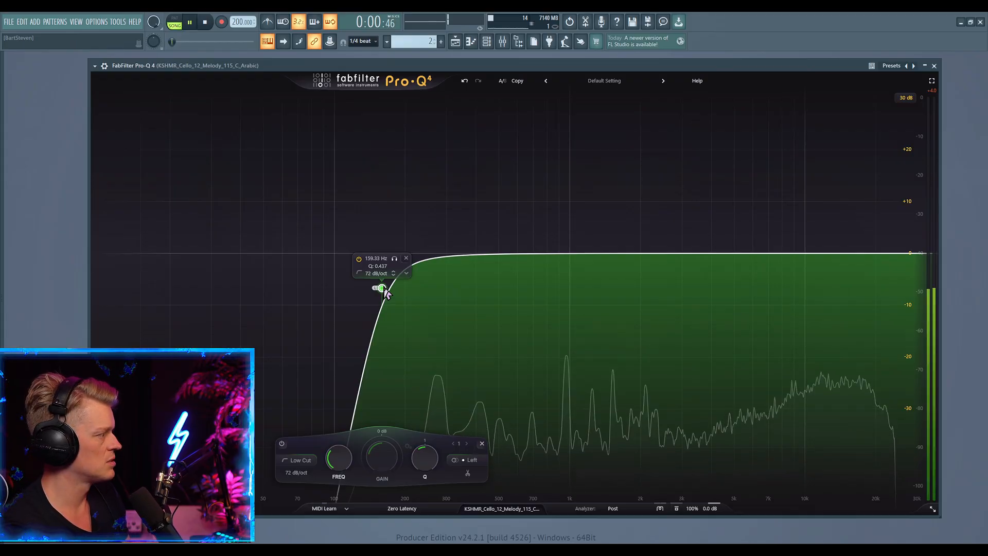
drag(386, 292, 477, 273)
key(space)
right_click(477, 269)
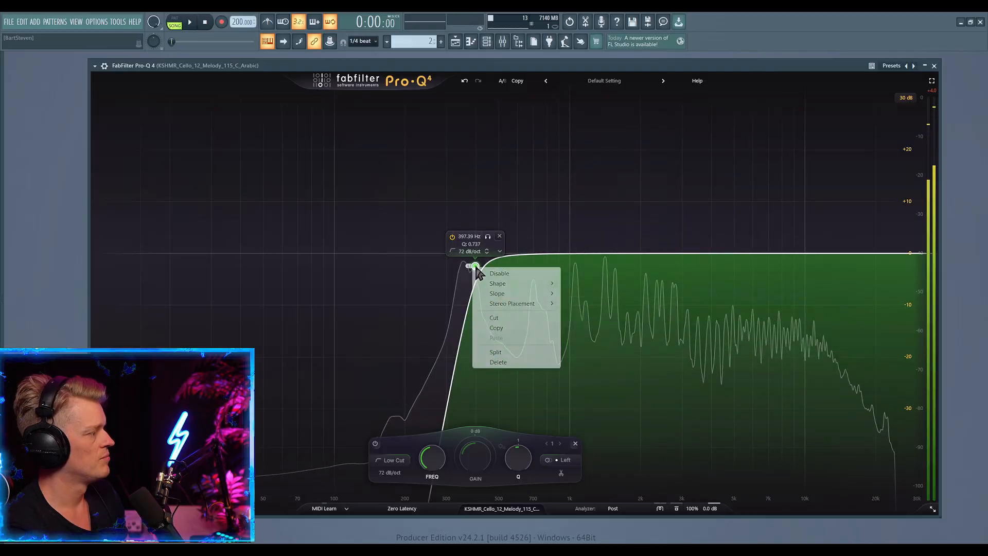
click(478, 270)
- Set the low cut's stereo placement to Right and sweep it down to 84.162 Hz during playback
click(560, 459)
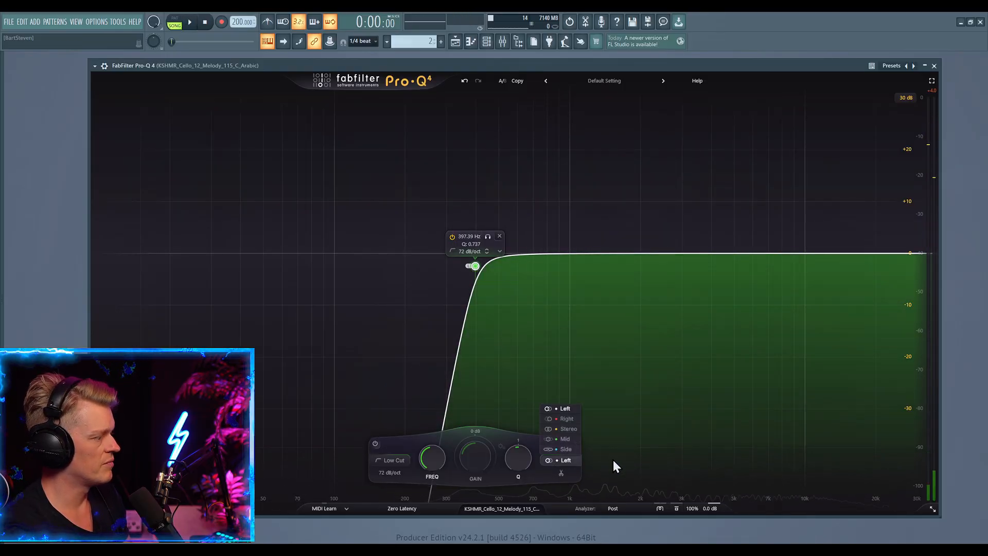
click(568, 419)
key(space)
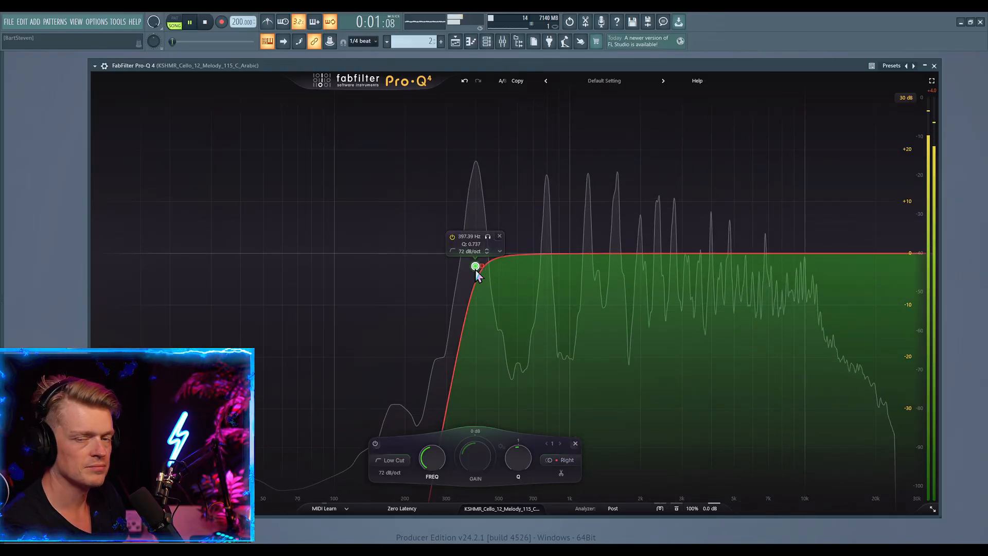
drag(471, 267, 316, 270)
key(space)
- Set the low cut's stereo placement to Stereo and audition the melody
key(space)
click(497, 461)
click(510, 412)
key(space)
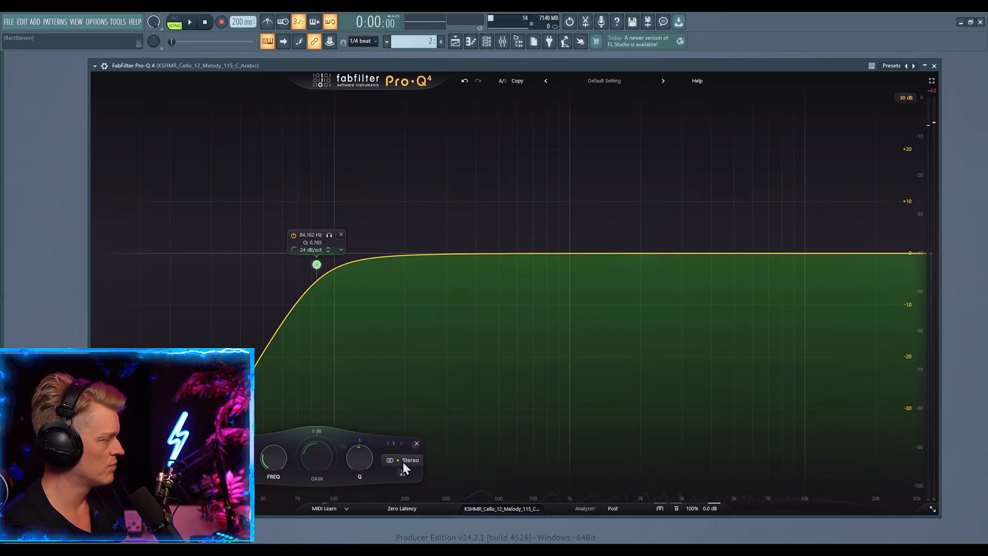
- Set the low cut's stereo placement to Mid and sweep it up to 243.22 Hz with a Q of 0.838 during playback
click(402, 460)
click(415, 437)
key(space)
drag(323, 266, 415, 261)
key(space)
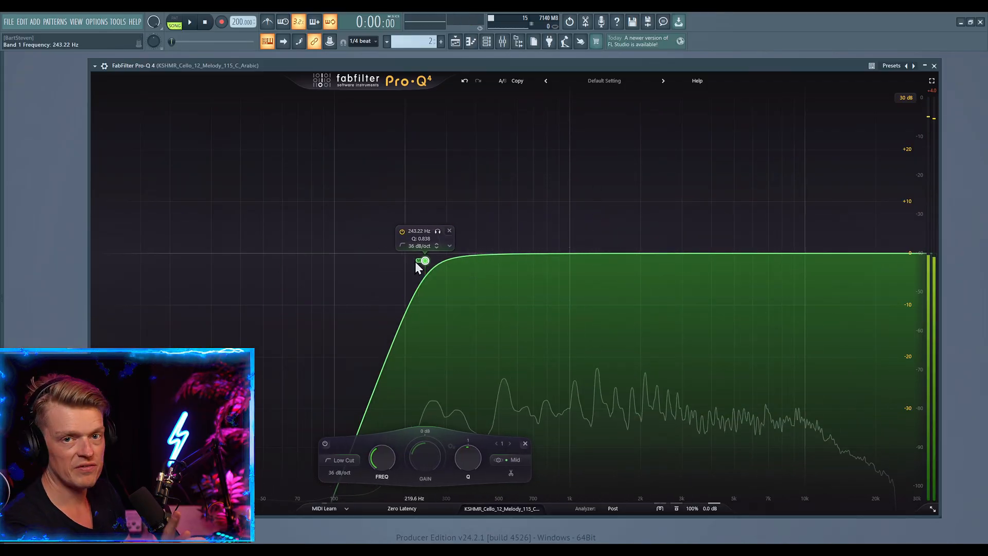
- Set the low cut's stereo placement to Side and sweep it down to 84.162 Hz with a Q of 1.155 during playback
click(518, 460)
click(515, 449)
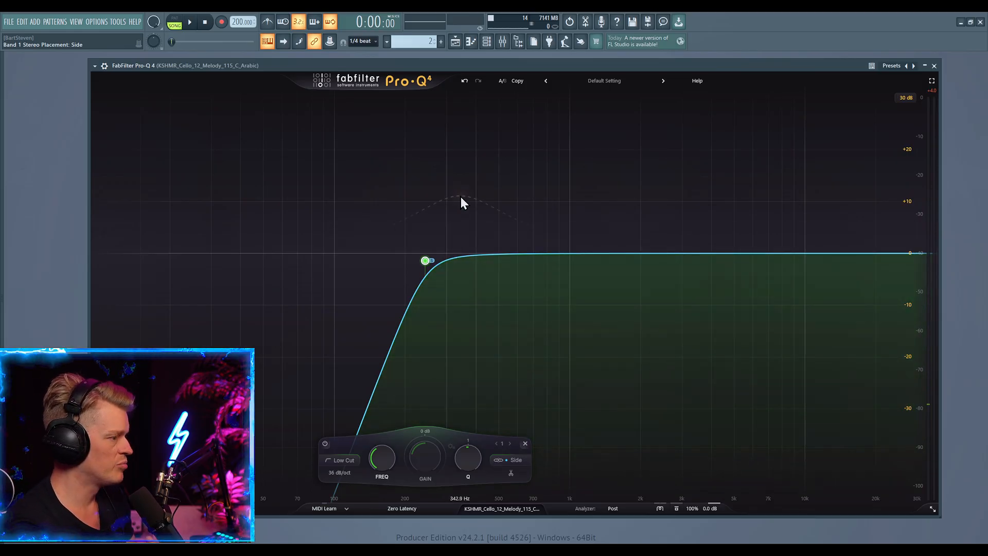
key(space)
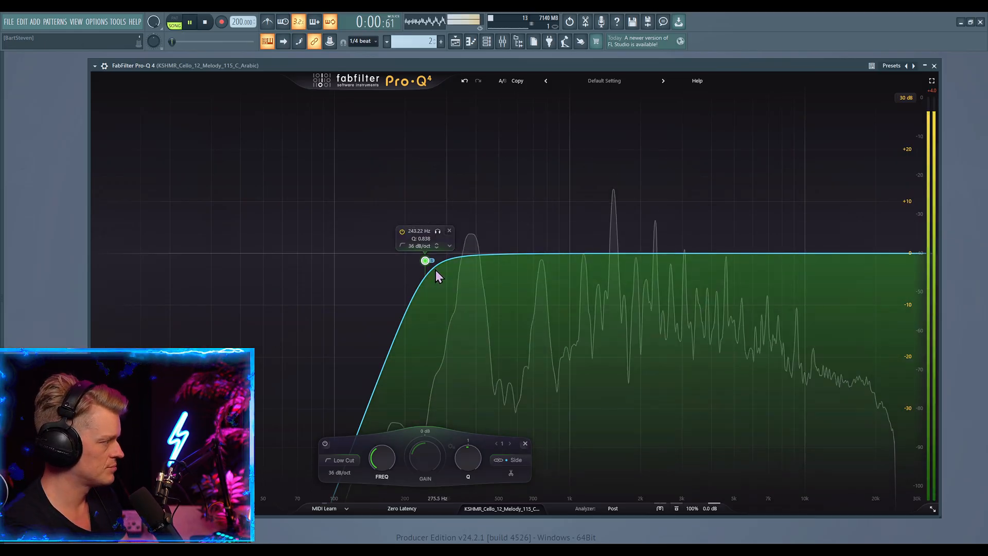
drag(426, 261, 316, 248)
key(space)
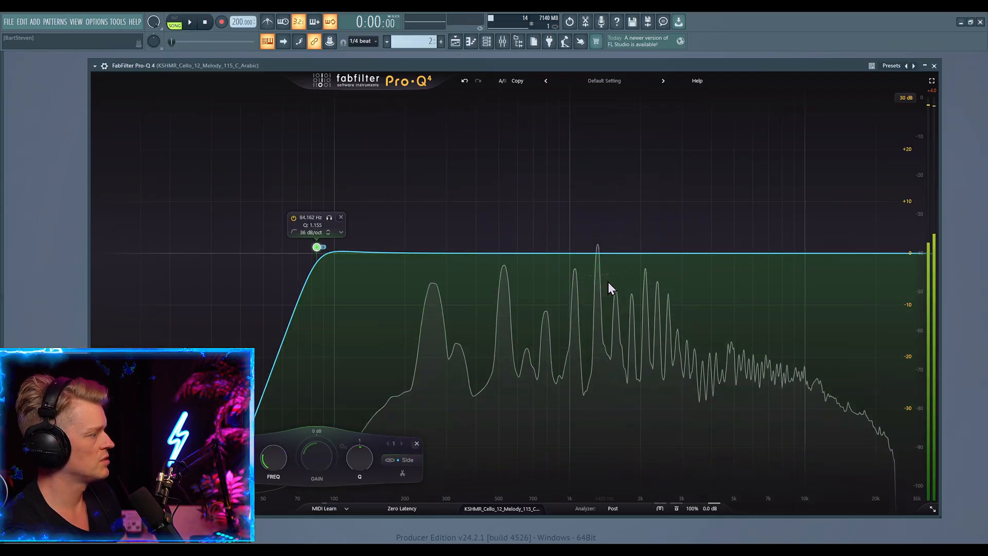
- Add a very wide side-channel bell at 6077.8 Hz with a Q of 0.049 and audition it
drag(627, 254, 754, 256)
scroll(791, 84, down, 8)
key(space)
key(space)
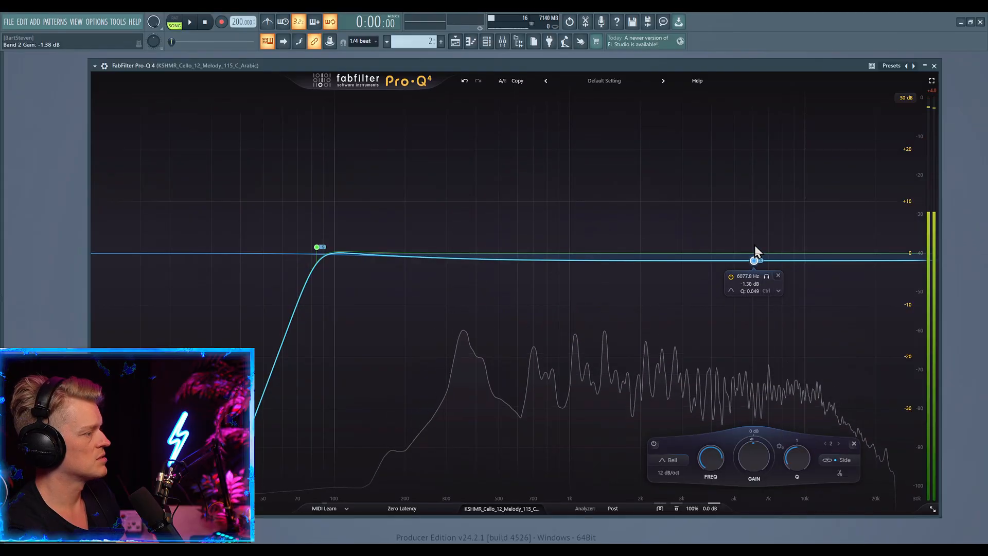
- Move the side-channel low cut to 75.431 Hz with a Q of 0.704 and play the melody
drag(320, 248, 307, 268)
key(space)
key(space)
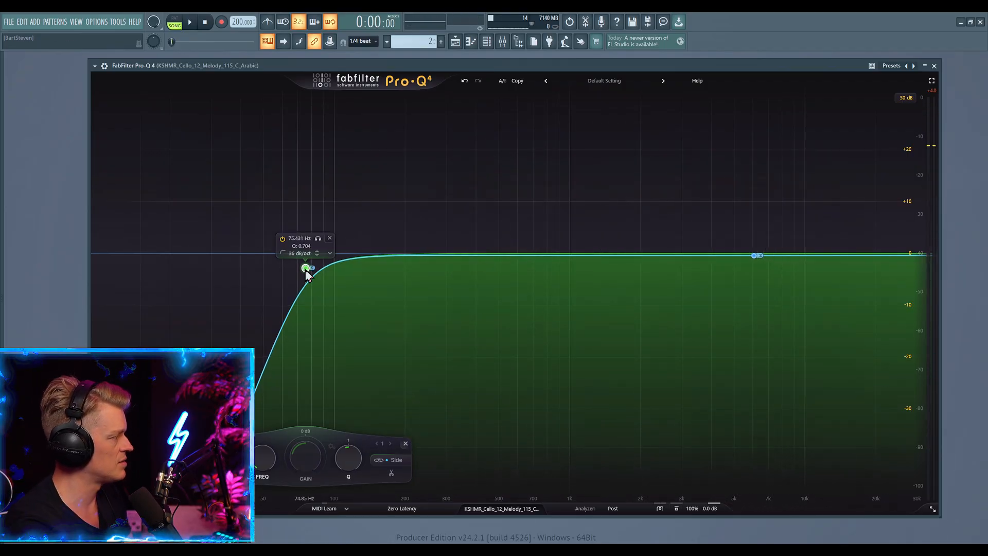
- Sweep the side-channel low cut up and back to 110.88 Hz, and delete the band
drag(307, 274, 540, 278)
drag(425, 267, 346, 278)
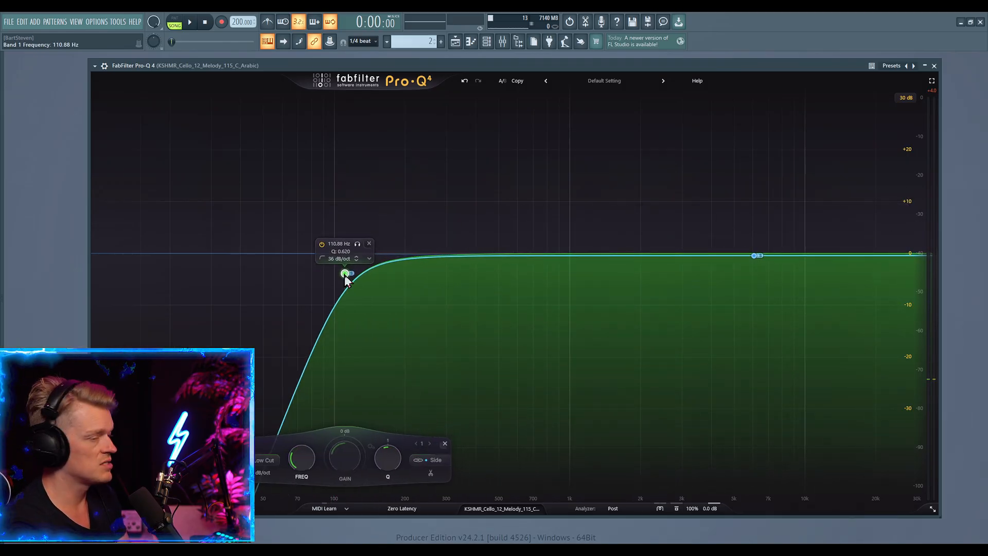
key(Delete)
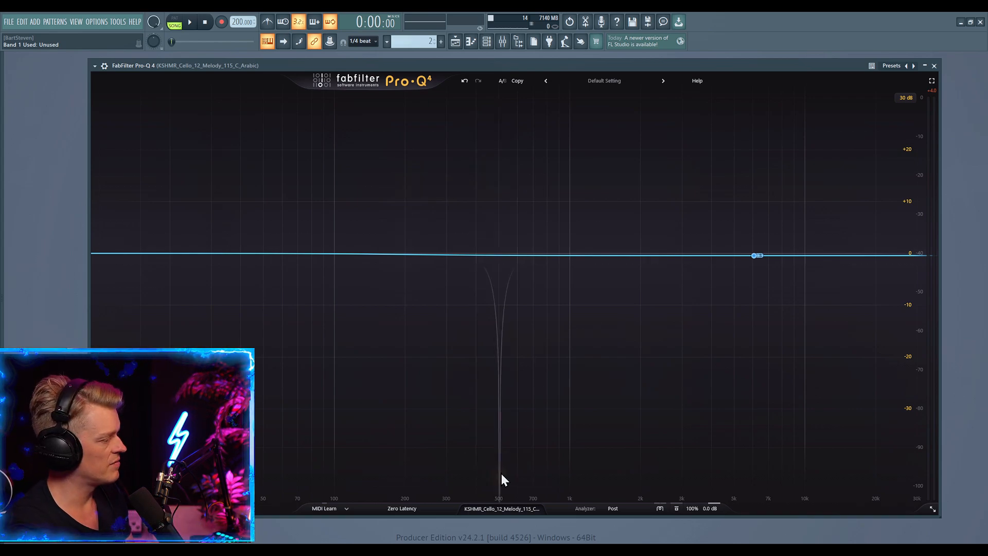
- Open the instance list and look through the EQ curves of all mixer tracks
click(502, 509)
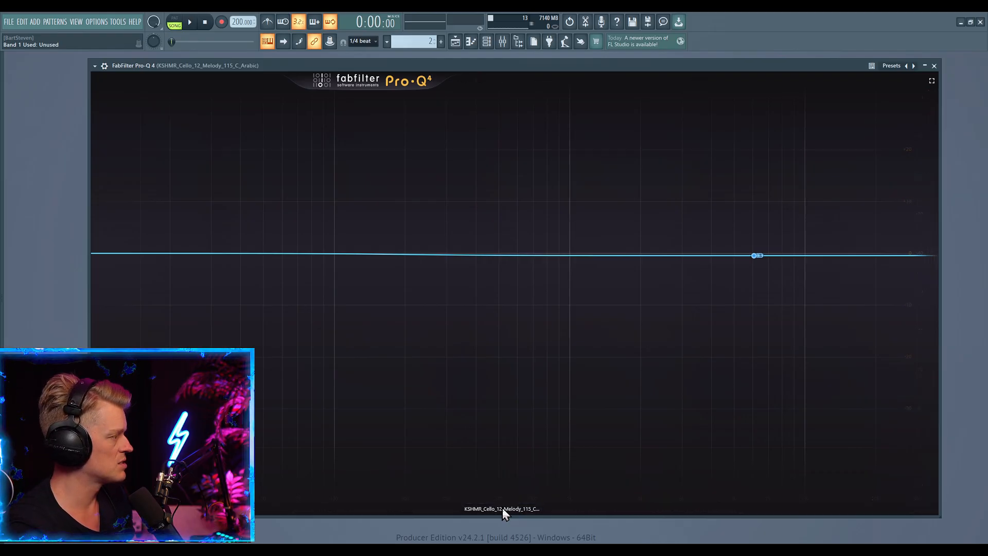
scroll(542, 307, down, 5)
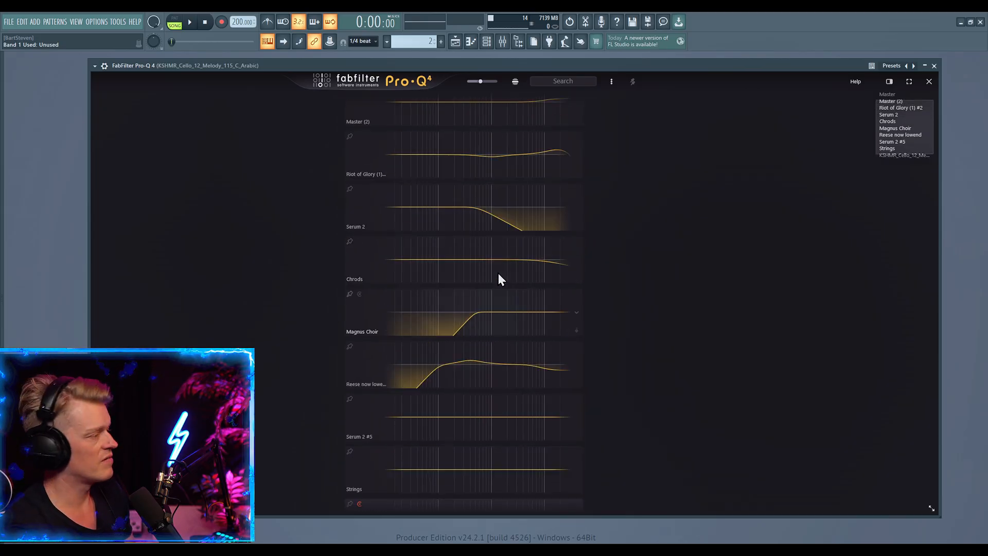
scroll(498, 273, up, 2)
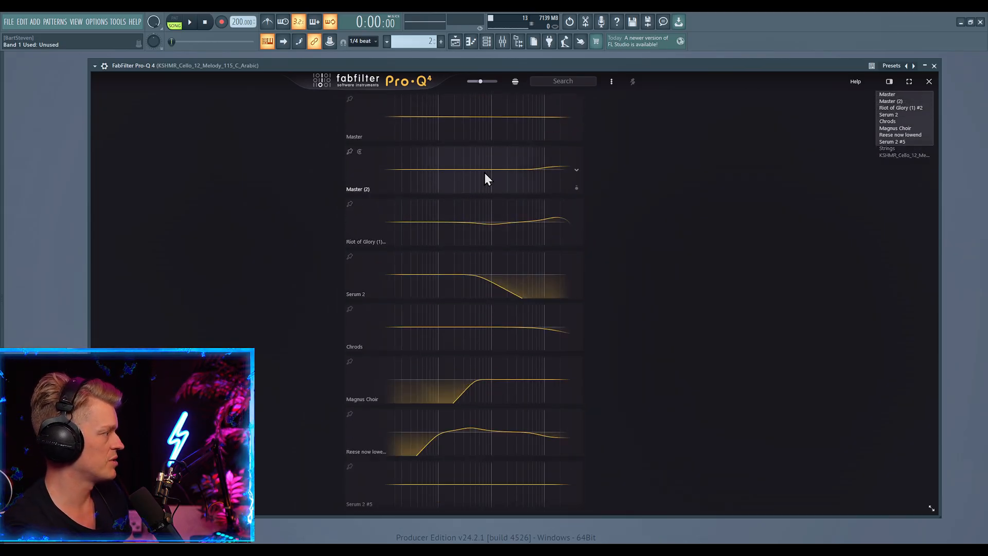
- Select about bars 25 to 55 in the playlist, play them, and return to the EQ instance list
click(456, 41)
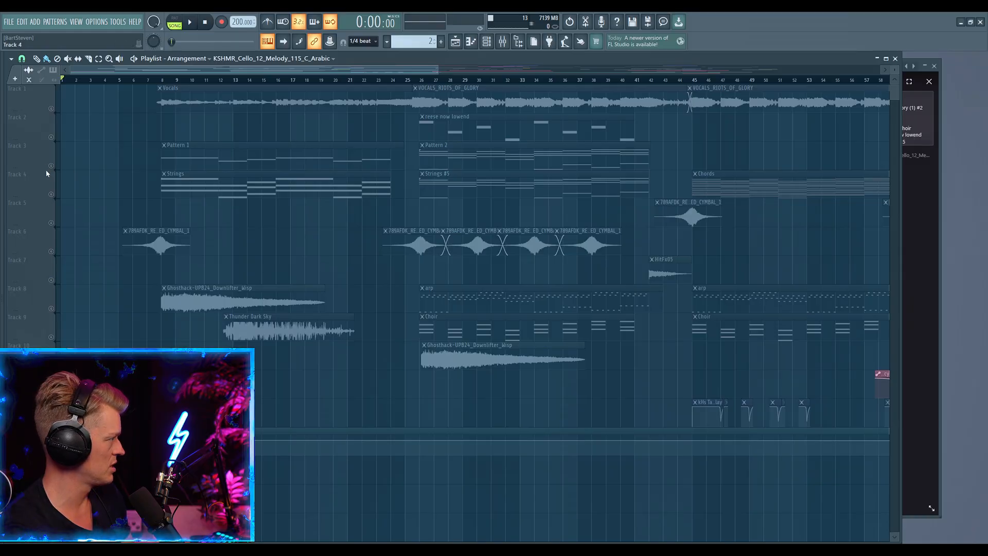
drag(408, 80, 834, 81)
key(space)
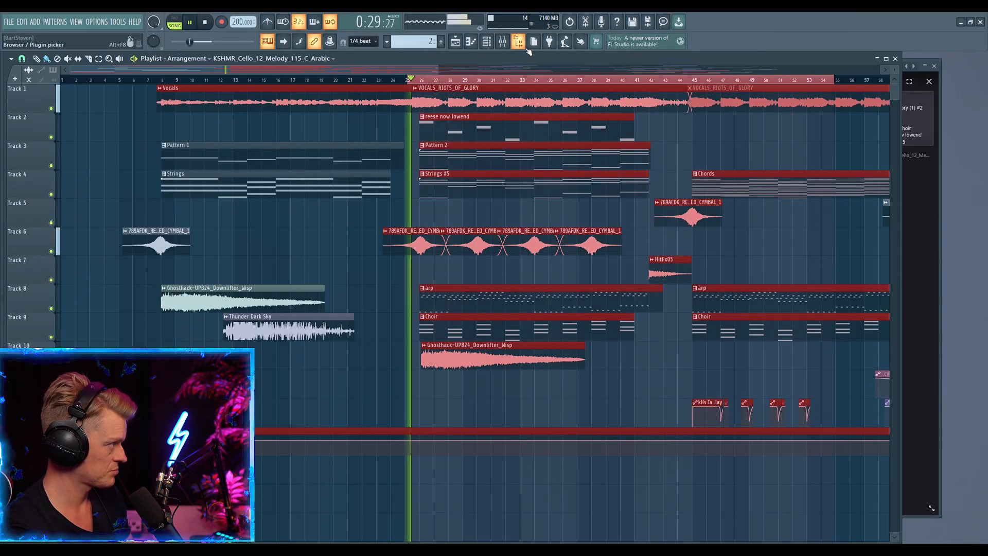
click(502, 42)
click(916, 87)
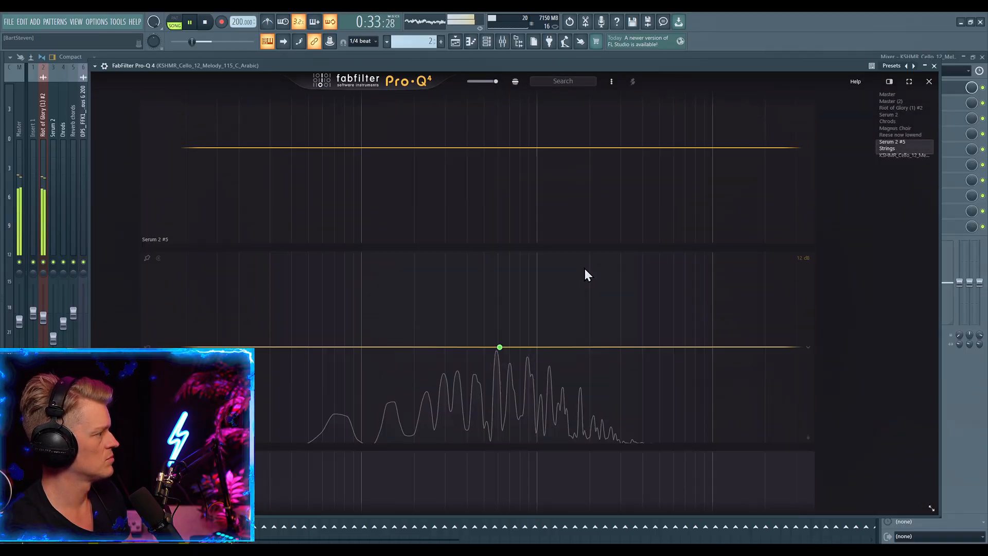
- Examine the EQ curves and live spectra of the listed instances at different row sizes during playback
scroll(483, 194, up, 4)
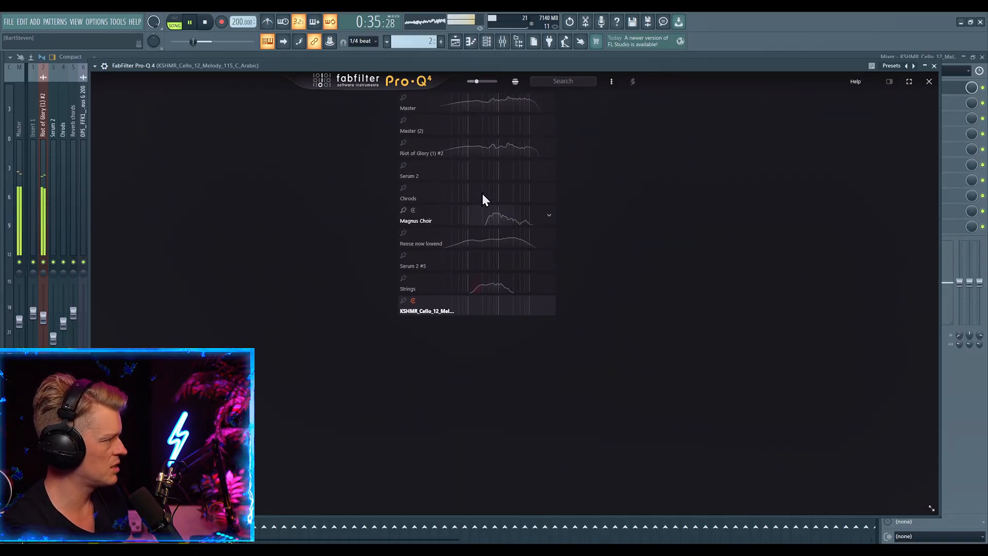
scroll(471, 262, up, 3)
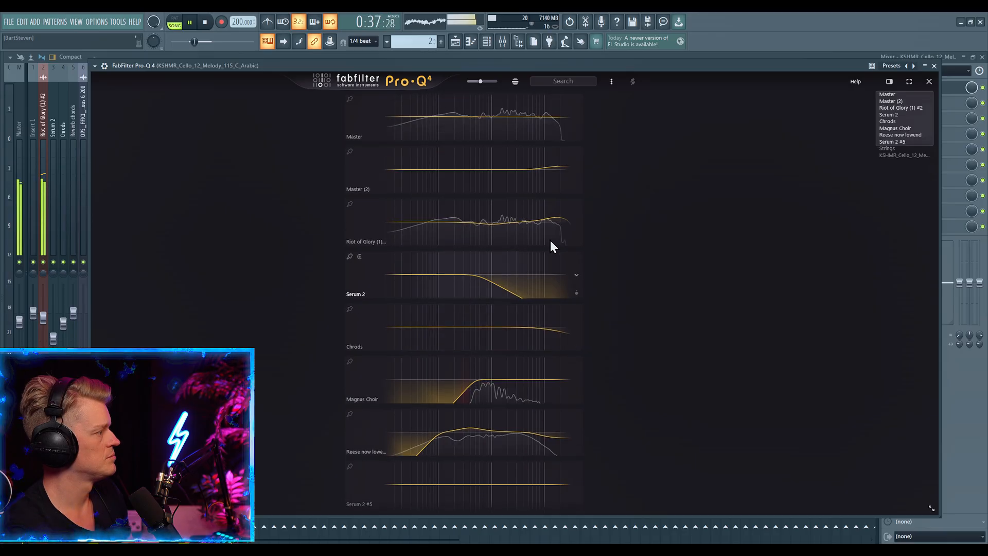
scroll(462, 232, up, 3)
scroll(462, 231, down, 1)
scroll(502, 175, up, 2)
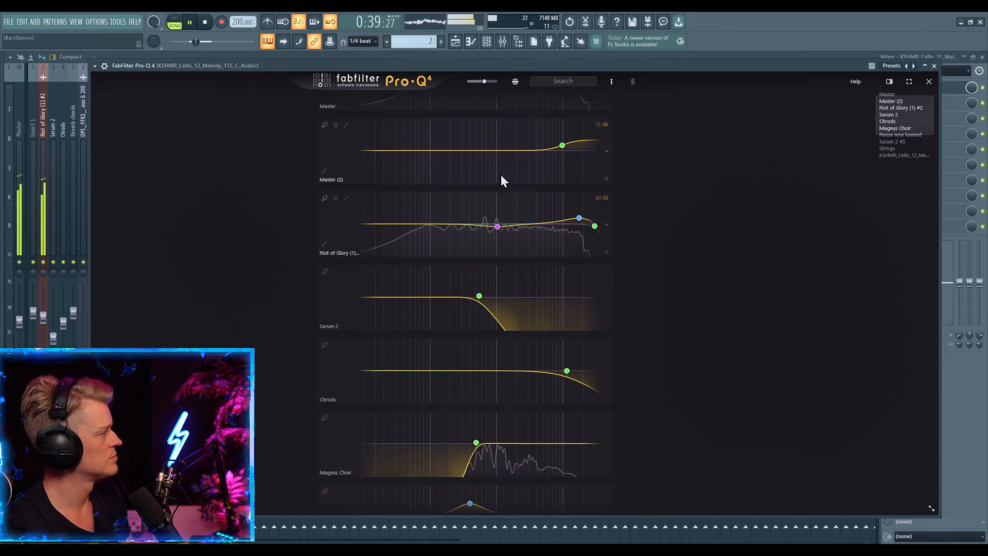
scroll(539, 256, down, 2)
scroll(540, 256, down, 2)
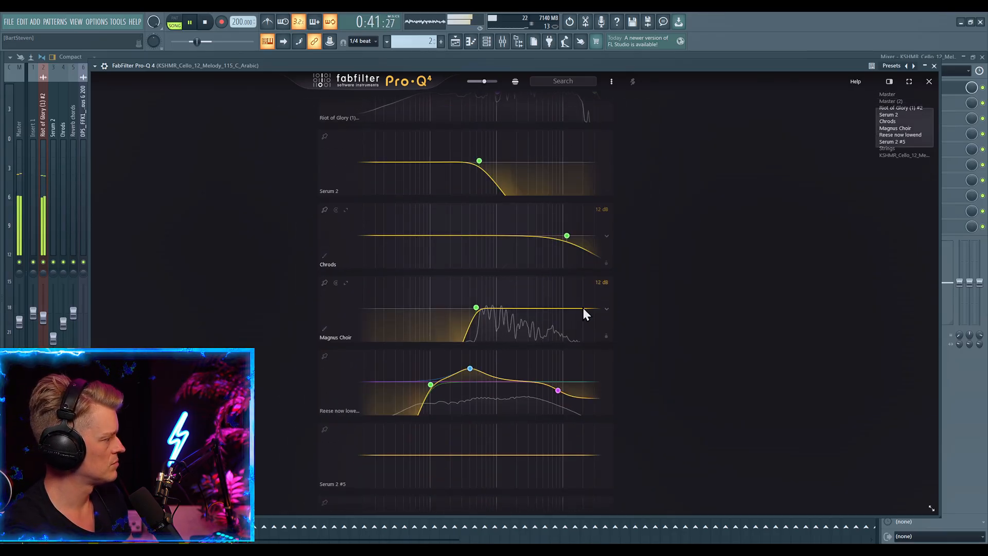
- Raise the Magnus Choir low cut's frequency slightly and reduce the boost of the Reese now lowend blue bell
click(478, 307)
drag(477, 308, 486, 309)
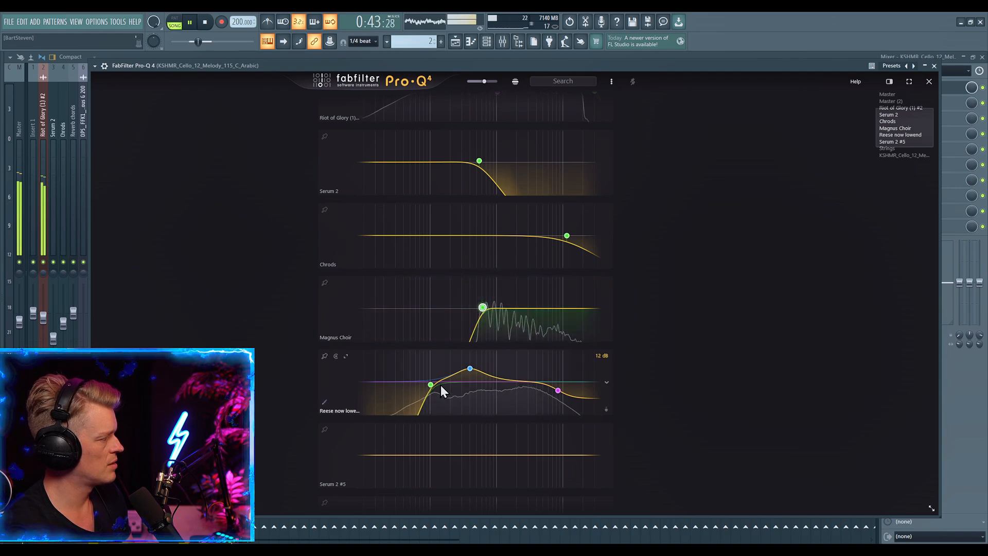
drag(471, 372, 476, 377)
scroll(562, 365, down, 1)
scroll(526, 339, down, 2)
scroll(525, 340, up, 1)
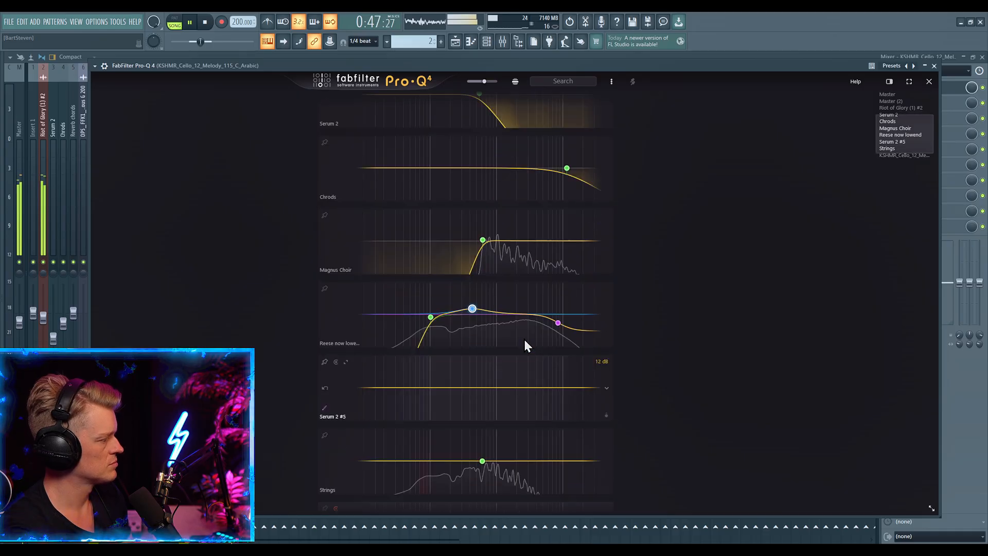
- Return to the Master EQ at the start of the instance list and stop playback
scroll(524, 340, down, 2)
scroll(521, 344, up, 4)
scroll(520, 344, up, 4)
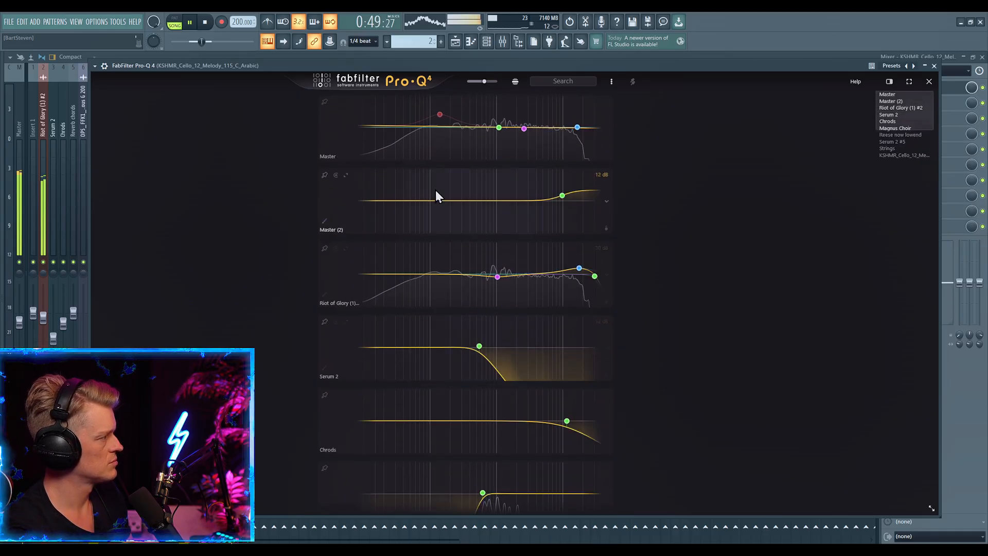
key(space)
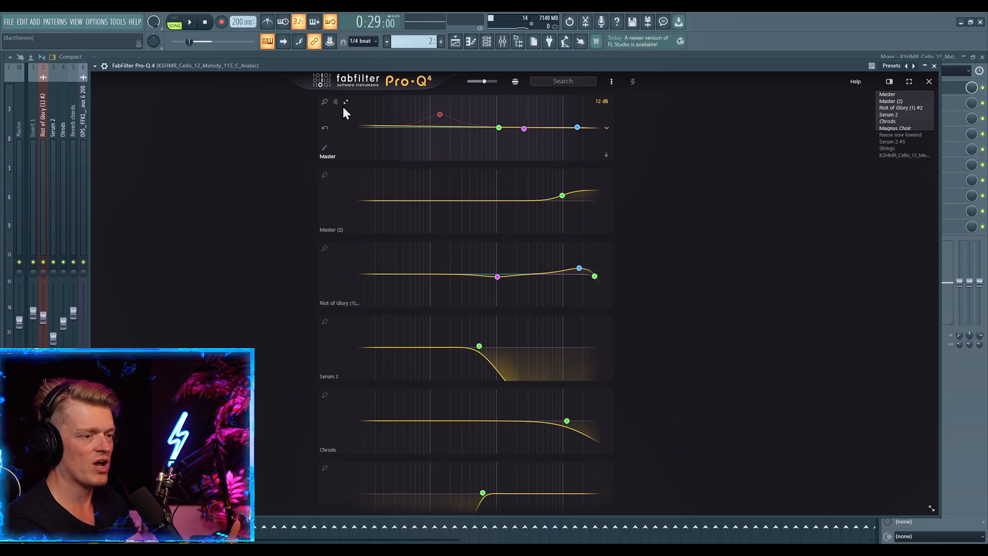
- Examine the Strings and Nexus #2 EQ curves in the instance list and play the song briefly to check for frequency collisions
scroll(369, 425, down, 1)
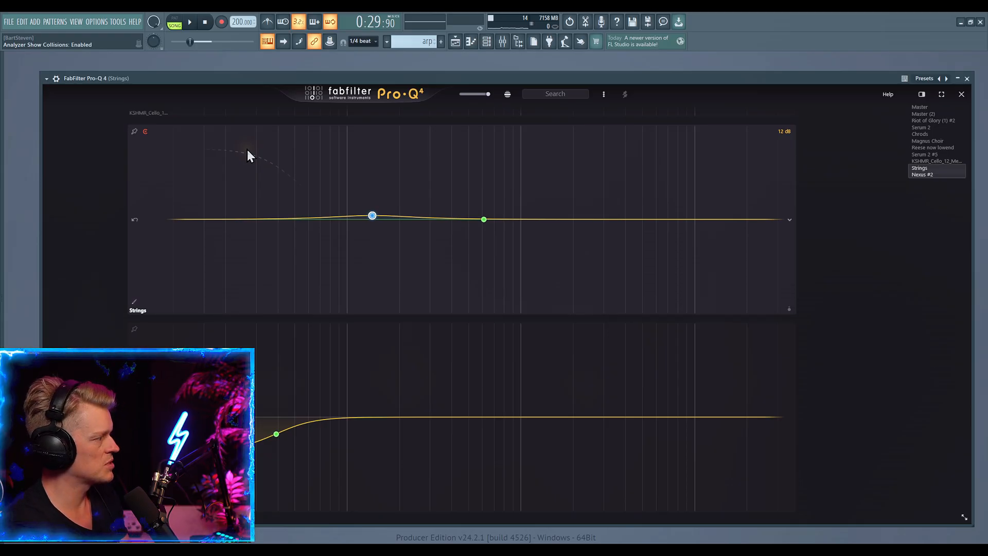
scroll(392, 200, down, 6)
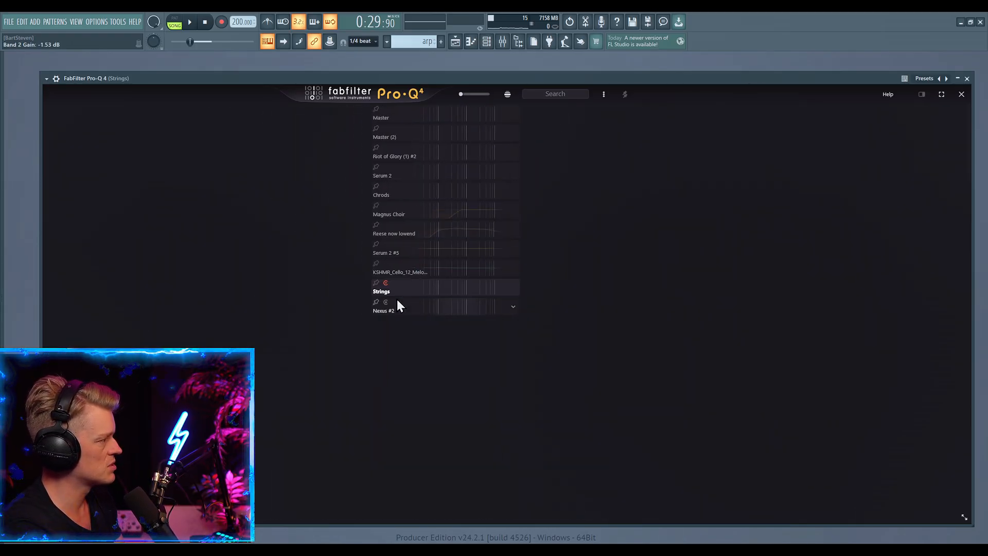
scroll(400, 303, up, 10)
scroll(429, 365, down, 6)
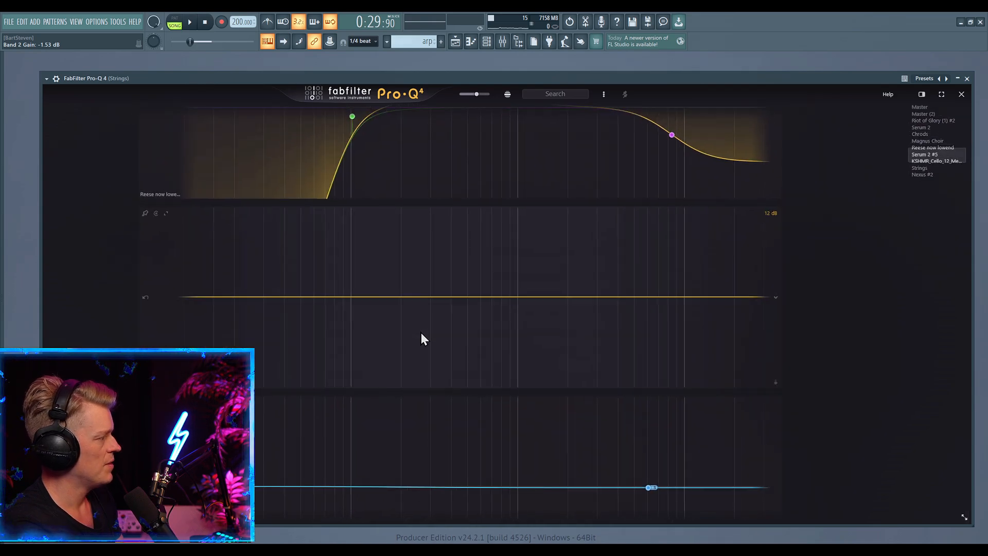
scroll(340, 382, up, 3)
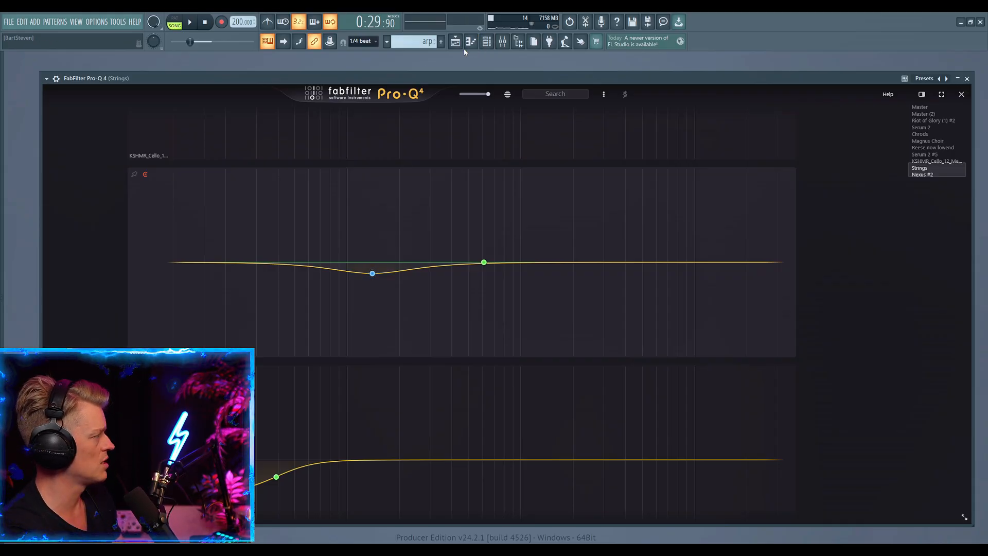
key(space)
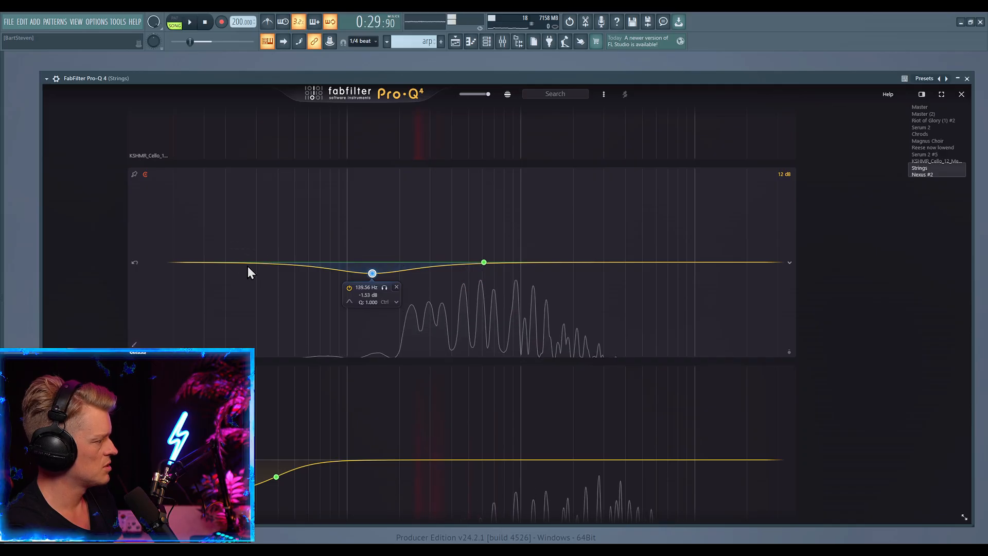
key(space)
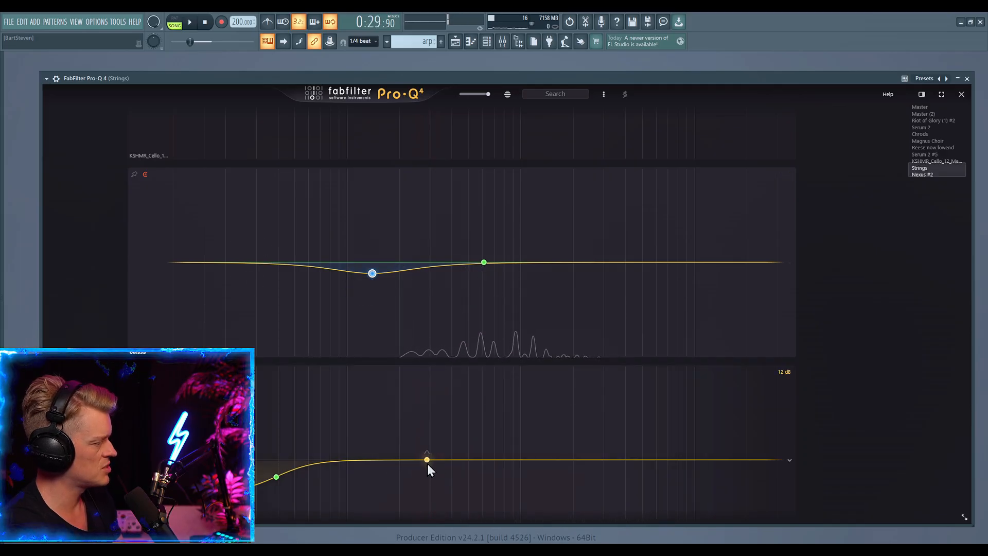
- Try a bell cut of about -9 dB at 352 Hz on Nexus #2 during playback, and undo the last change
drag(427, 464, 429, 511)
scroll(429, 513, up, 4)
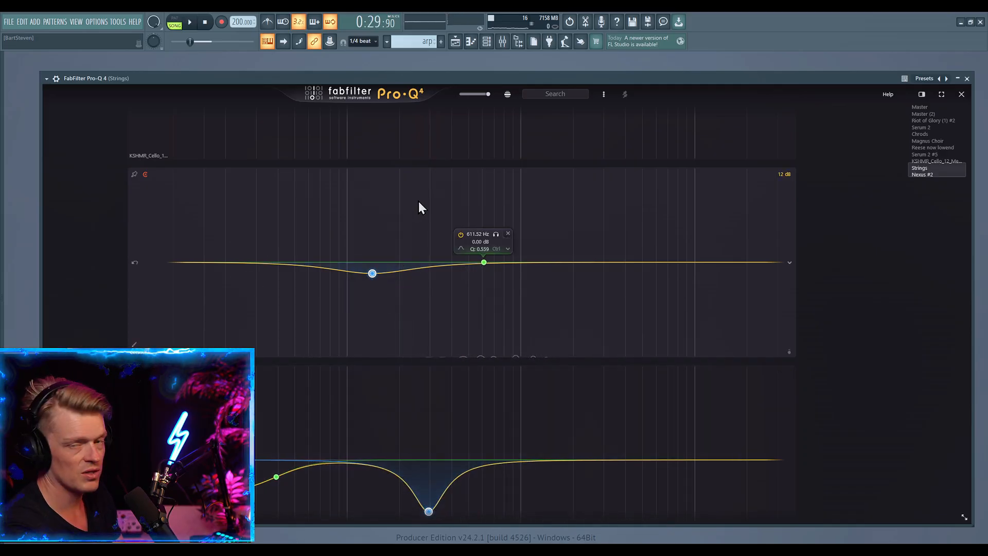
key(space)
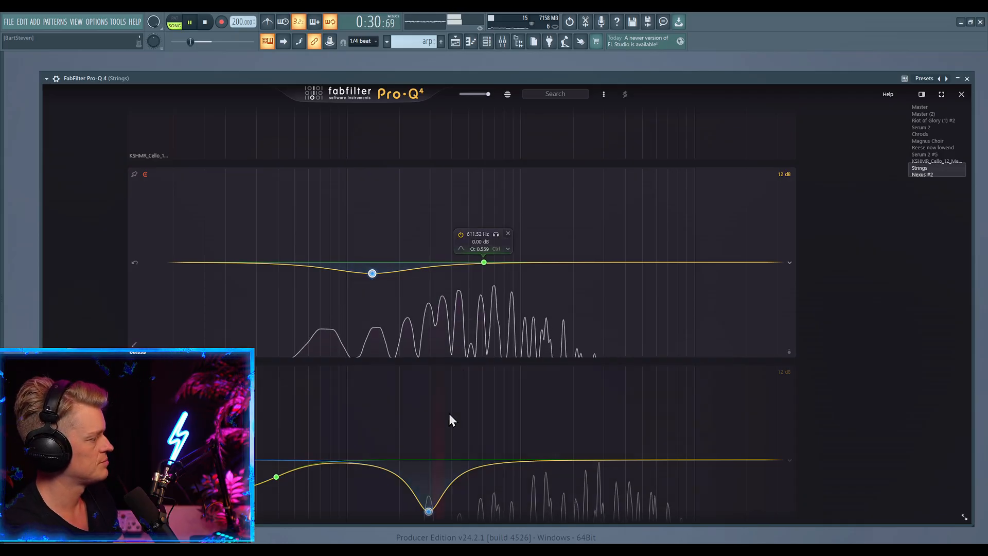
drag(427, 513, 441, 528)
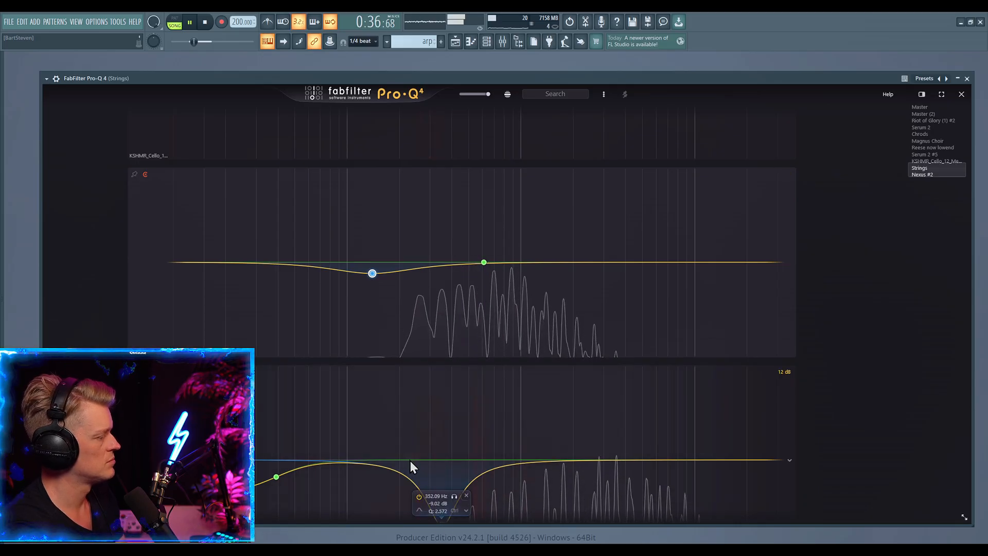
key(space)
key(ctrl+z)
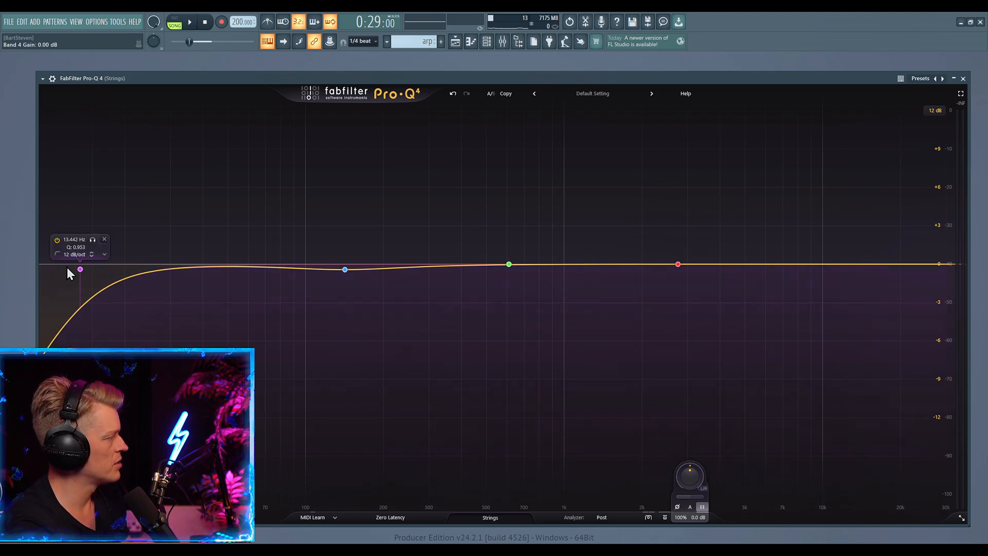
- Lower the low cut in the Strings EQ to about 11 Hz and check the Strings and Nexus #2 levels in the mixer during playback
drag(80, 271, 59, 262)
mouse_move(500, 281)
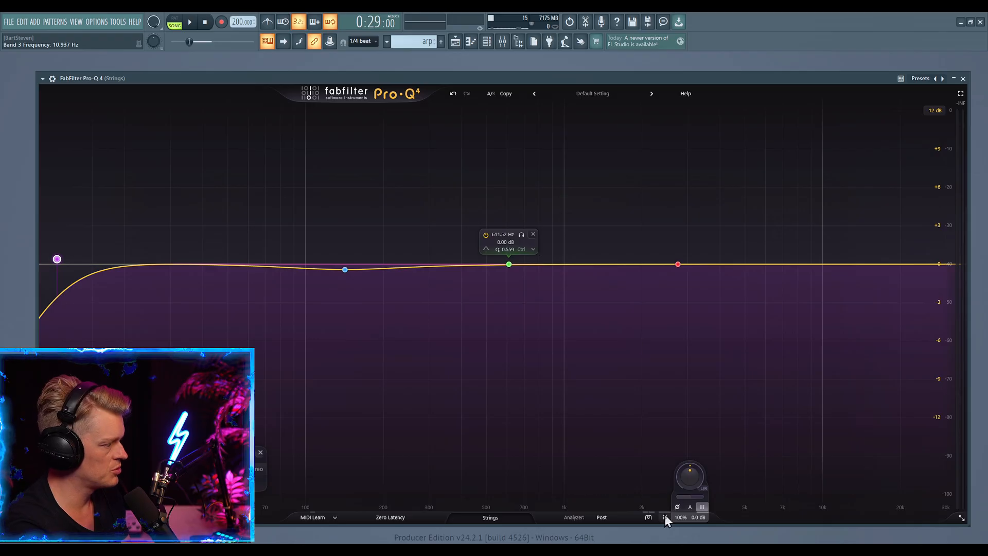
click(602, 519)
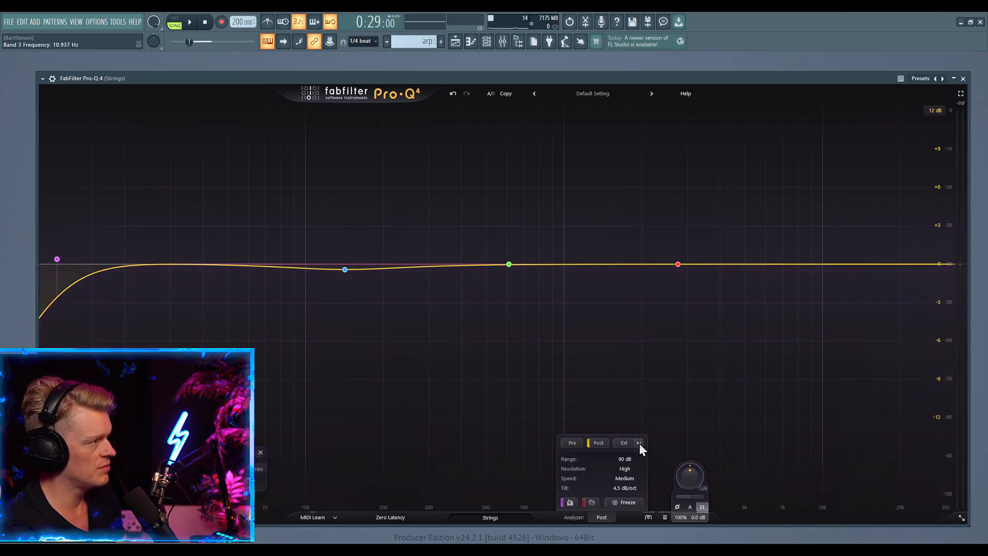
key(F9)
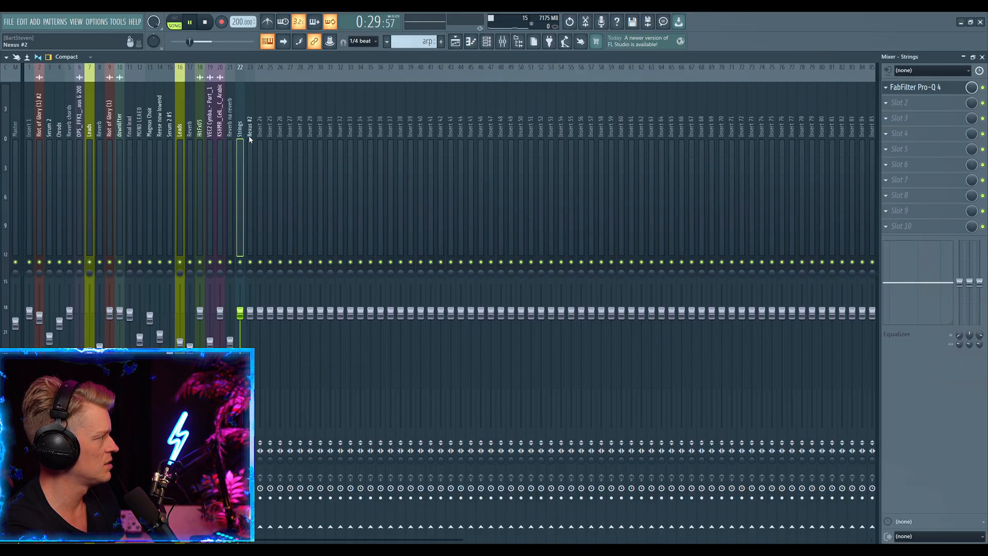
key(space)
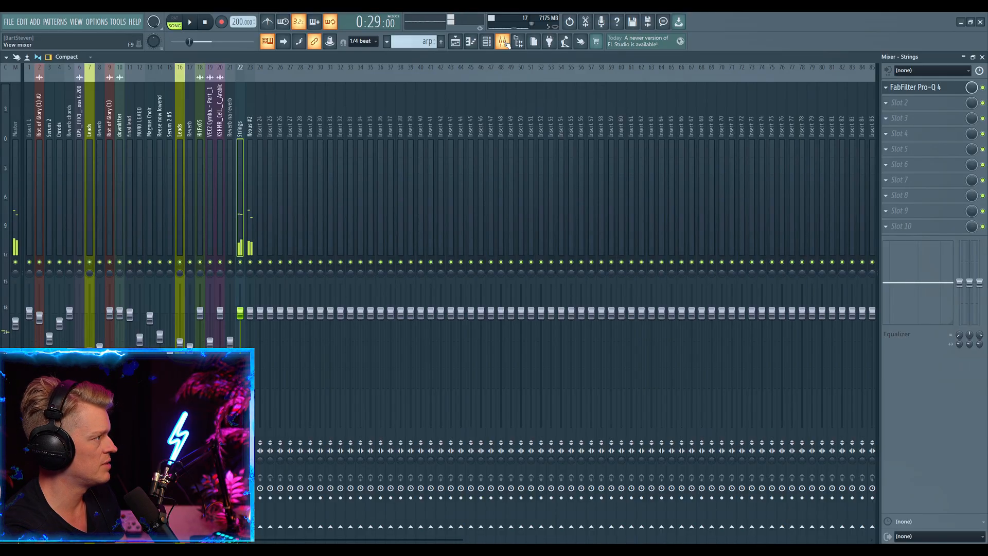
key(F9)
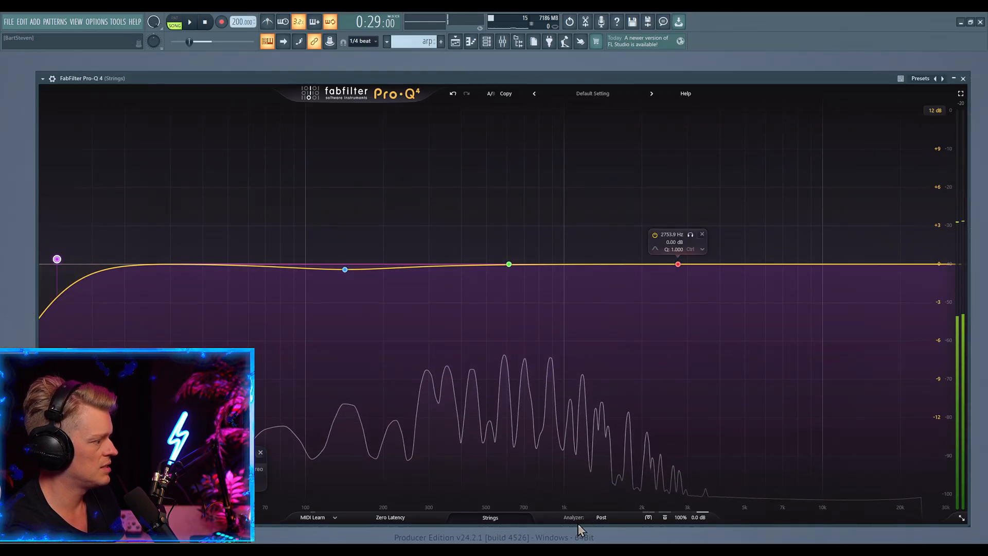
- Overlay the Nexus #2 spectrum as external source in the Strings analyzer and start playback
click(599, 517)
click(639, 444)
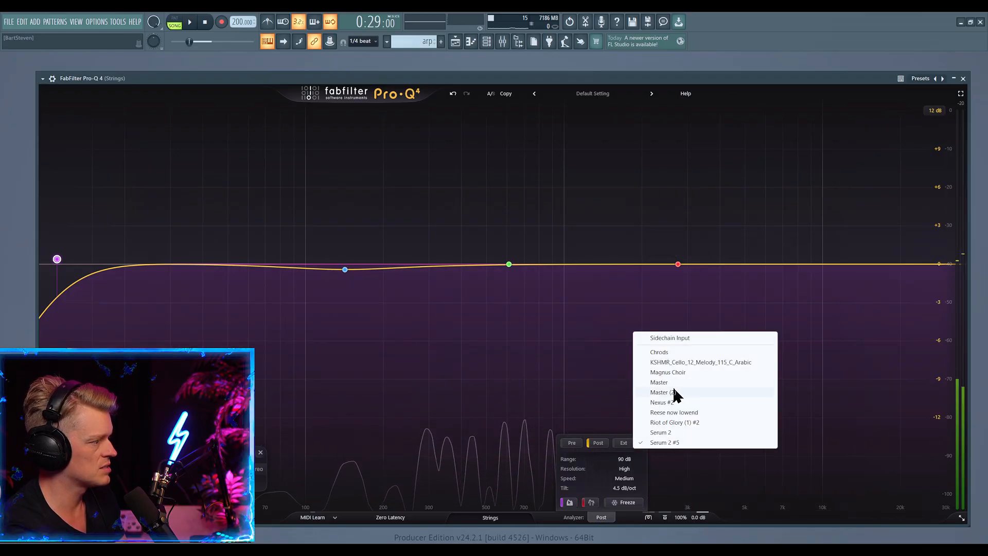
click(692, 402)
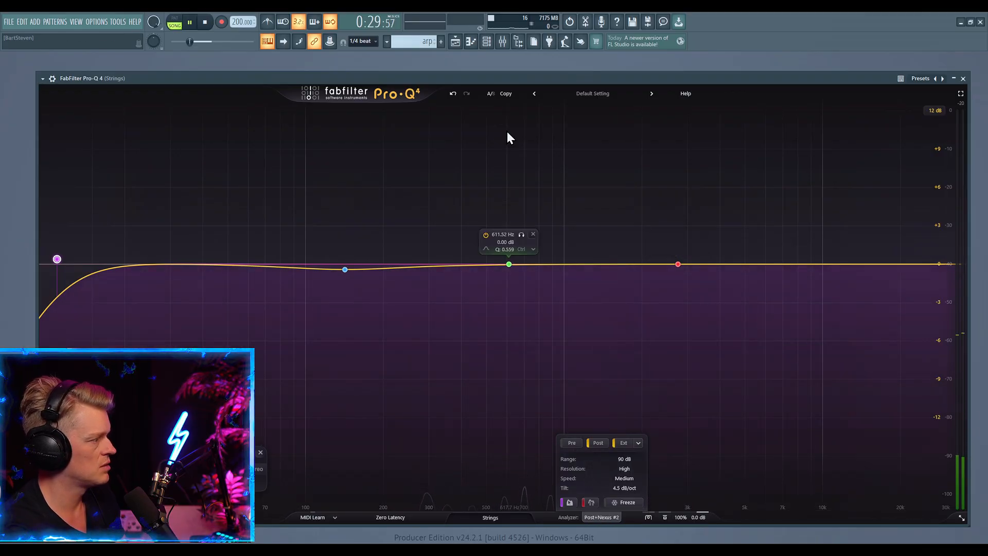
drag(506, 81, 504, 69)
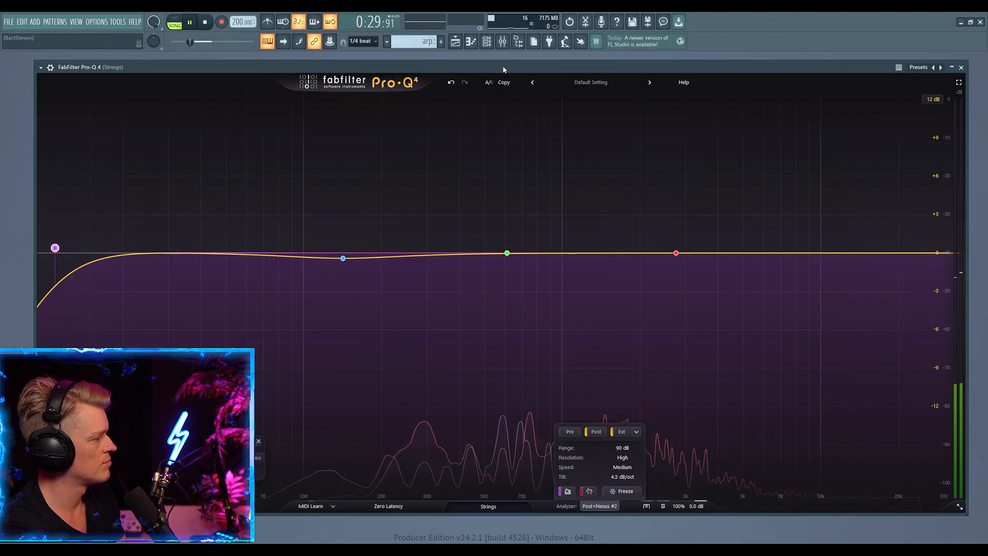
key(space)
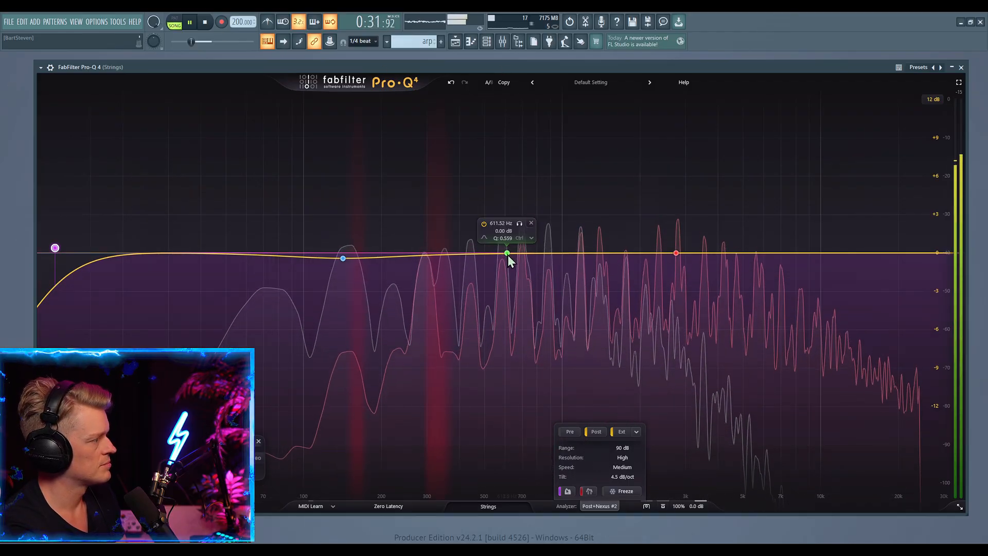
- Shift the green bell in the Strings EQ to about 669 Hz and replay the song to inspect the collisions
mouse_move(508, 255)
mouse_down()
mouse_move(513, 288)
mouse_move(517, 255)
mouse_up()
key(space)
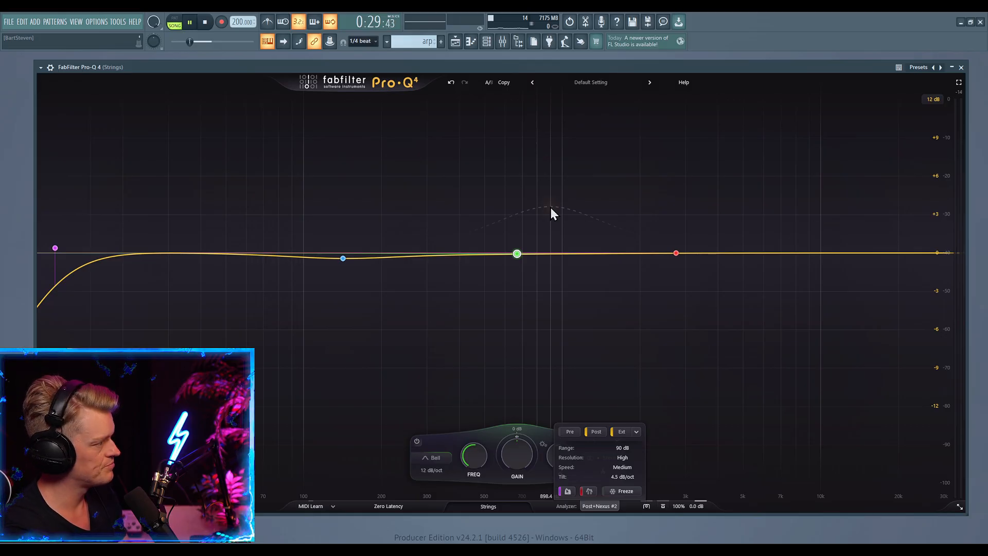
key(space)
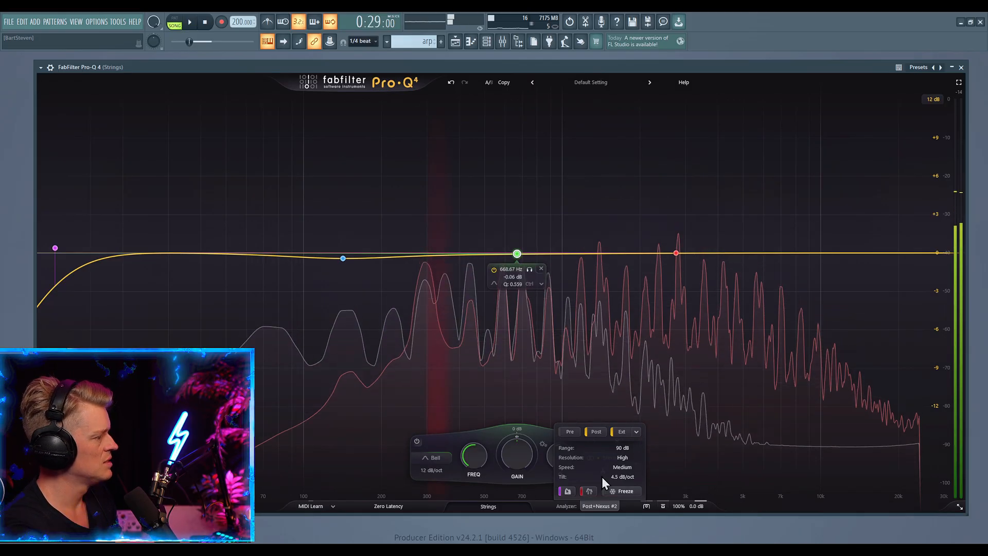
- Limit the Strings analyzer to Pre and Post, and lower the green bell to about -12.7 dB at 692 Hz, checking it in playback
click(568, 431)
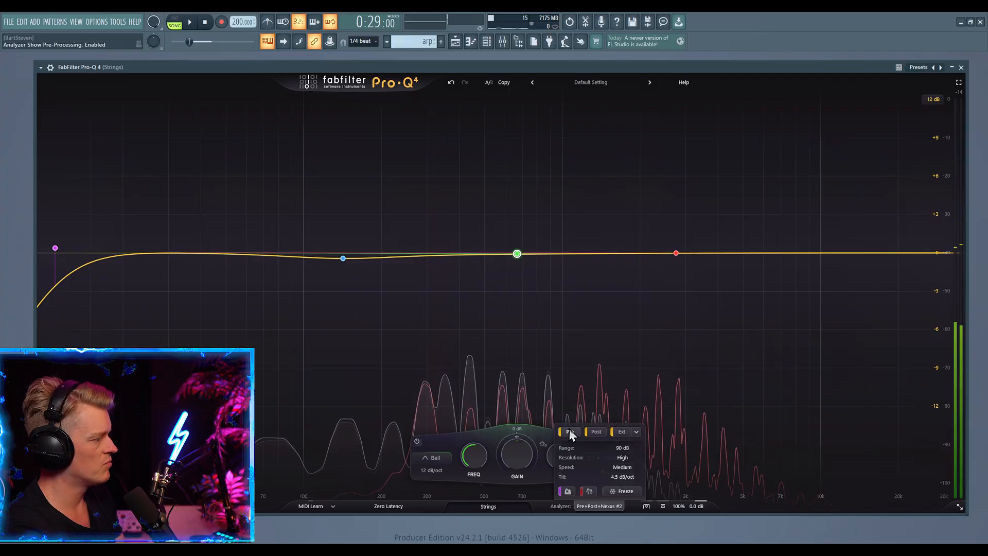
click(622, 434)
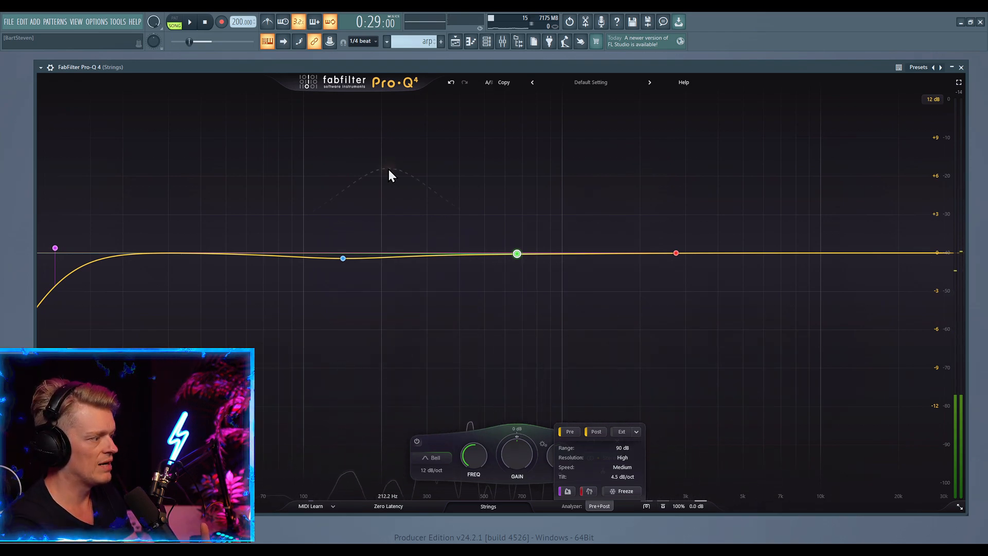
mouse_move(517, 255)
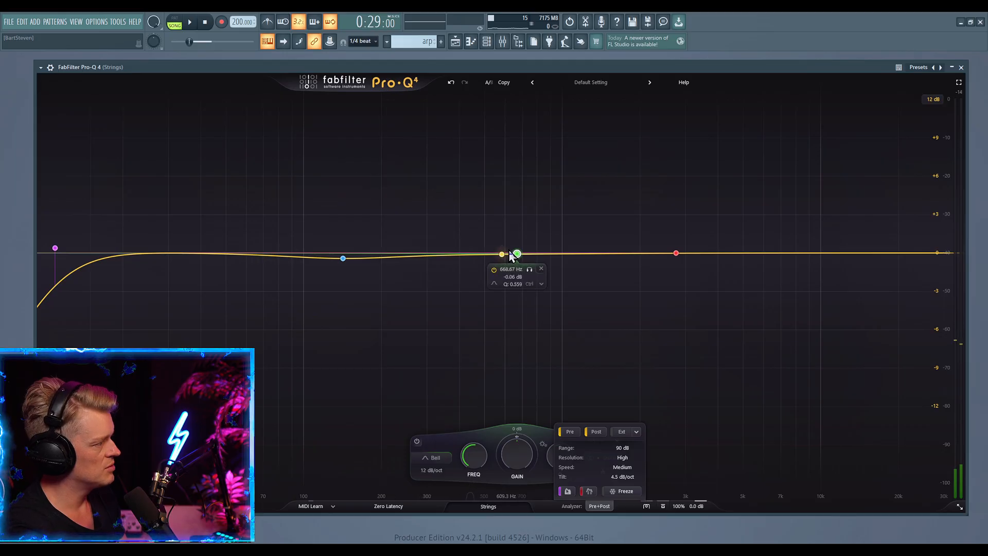
drag(517, 255, 520, 414)
key(space)
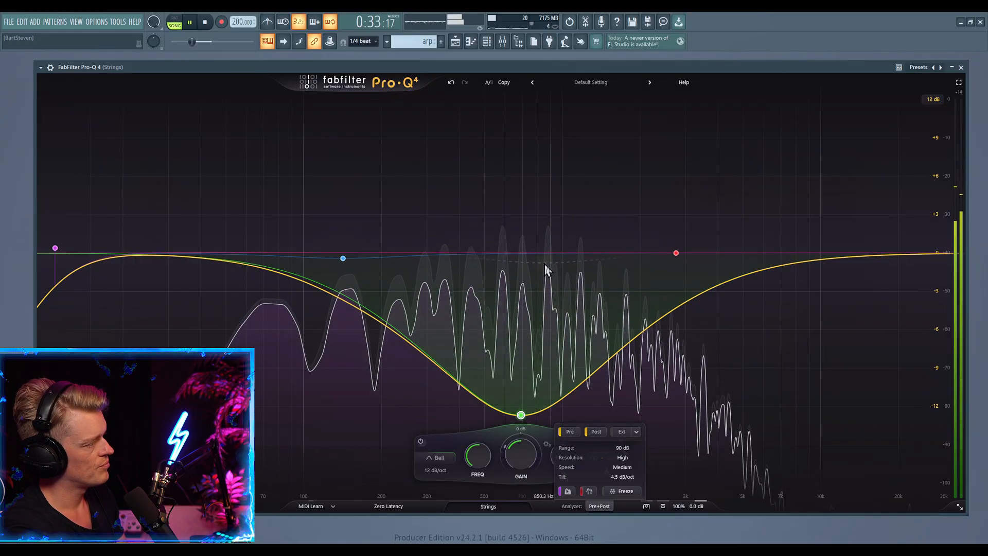
key(space)
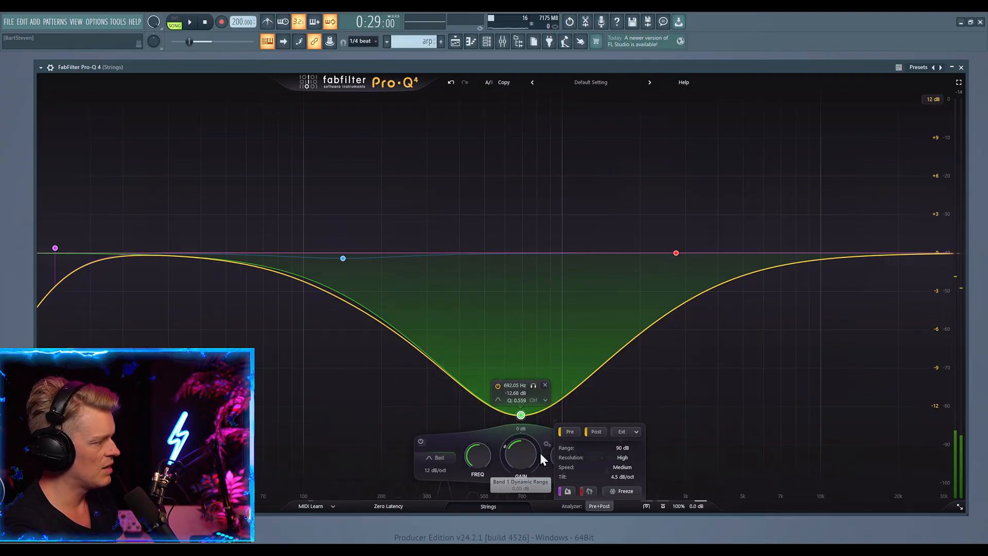
- Show only the Post spectrum in the Strings analyzer and play the song
click(595, 432)
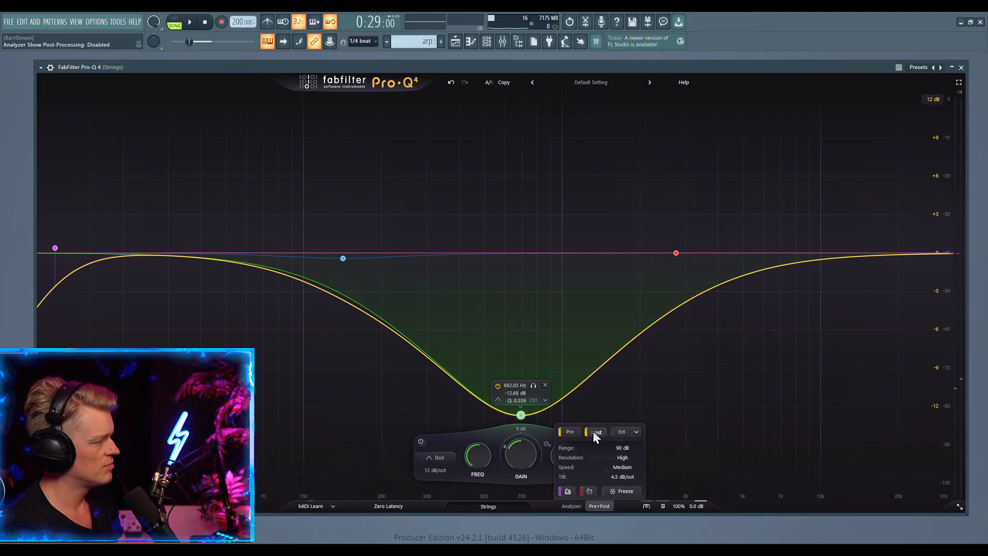
key(space)
click(596, 431)
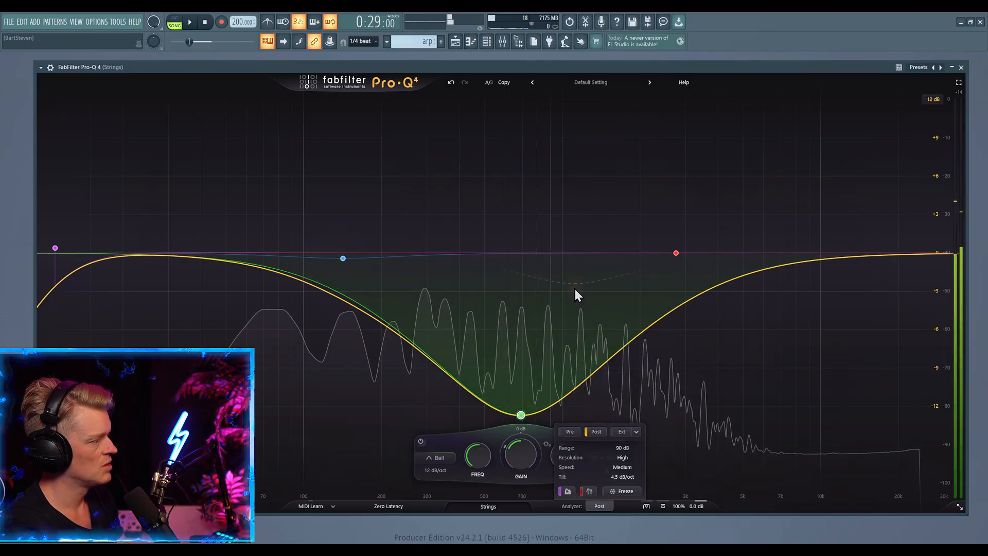
key(space)
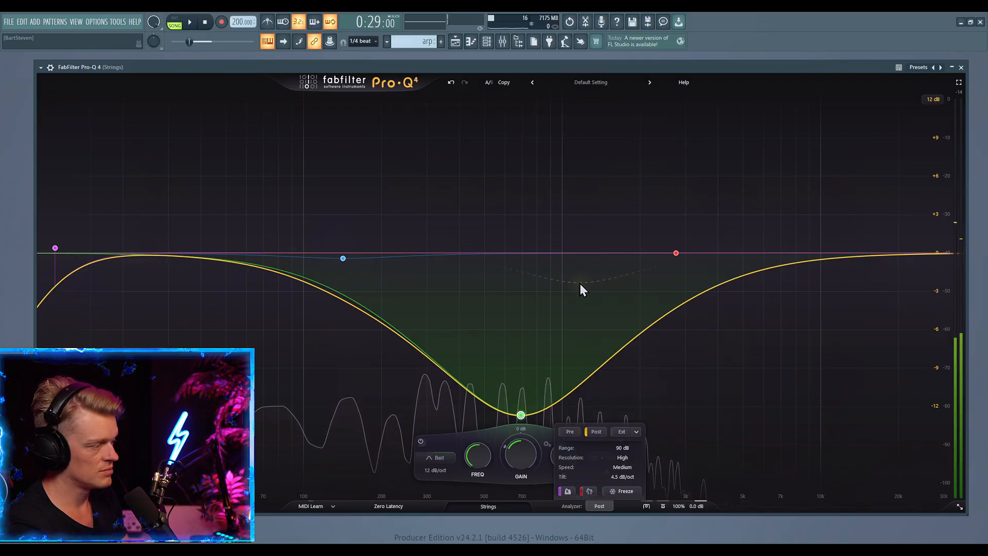
- Compare the Pre spectrum alone and combined with Post during playback, and return the analyzer to Post only
click(570, 432)
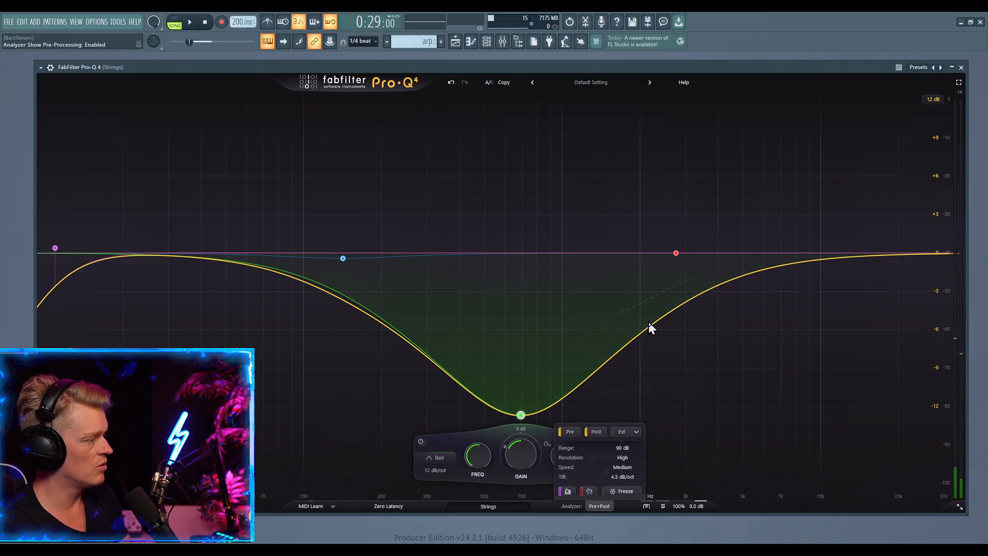
key(space)
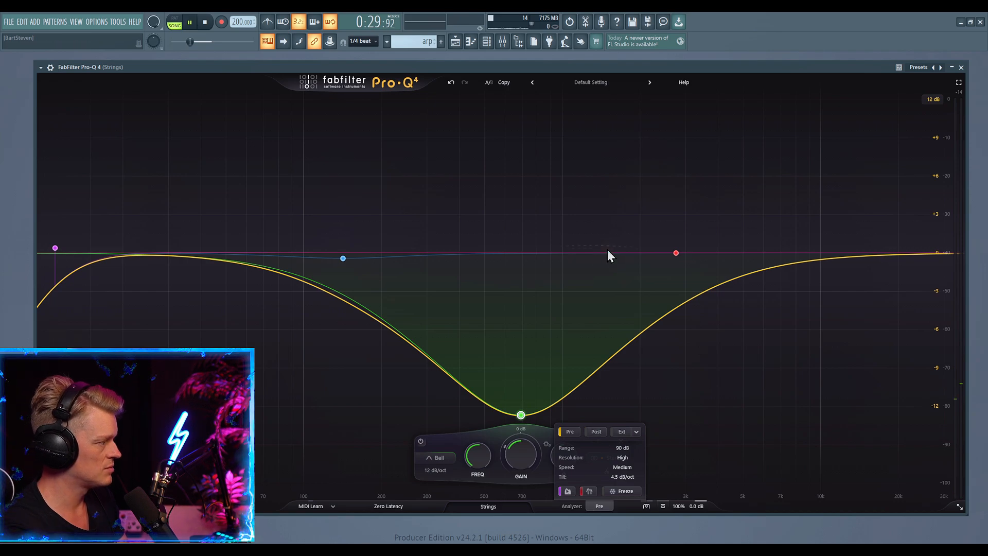
click(598, 431)
key(space)
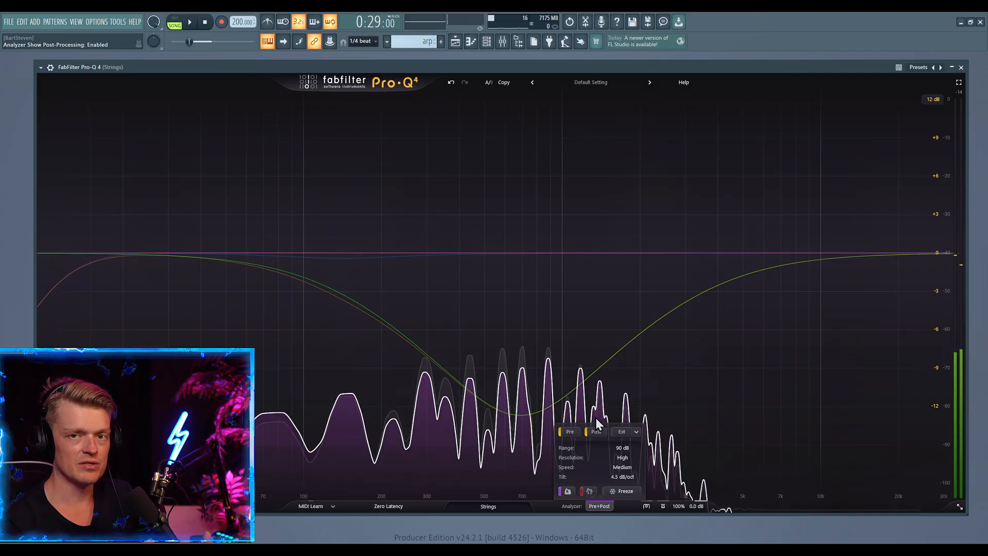
click(562, 432)
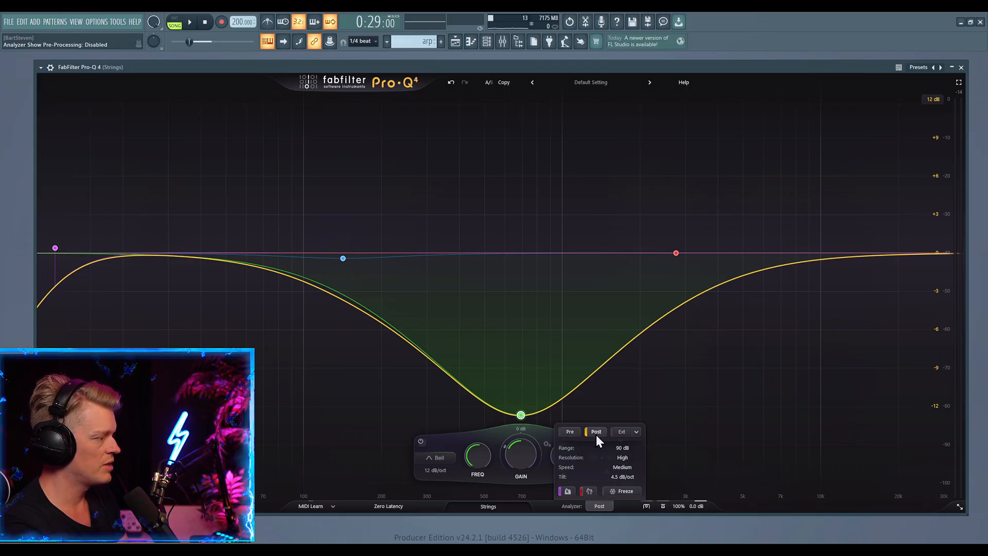
- Examine the available range and speed options of the Strings analyzer, keeping the current settings
click(625, 449)
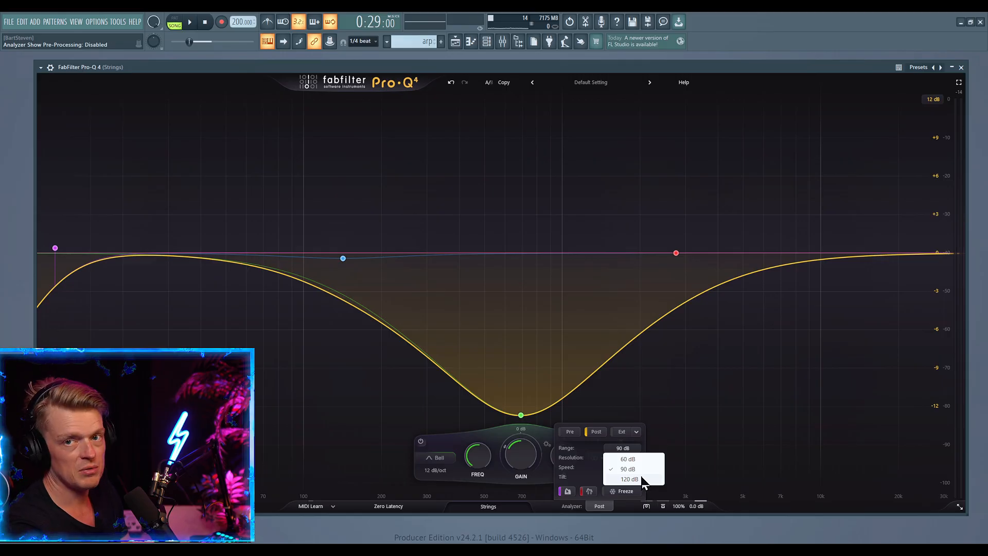
click(608, 469)
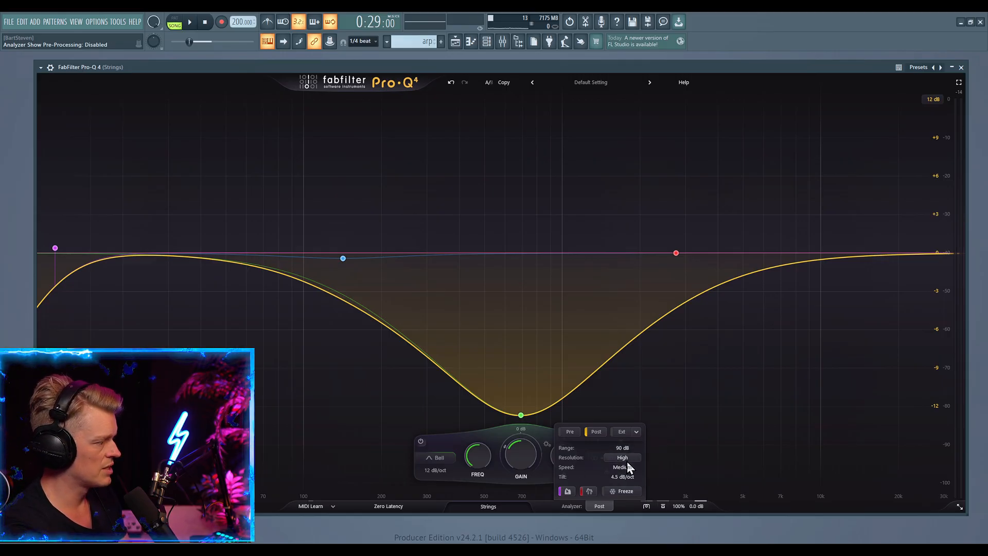
click(631, 470)
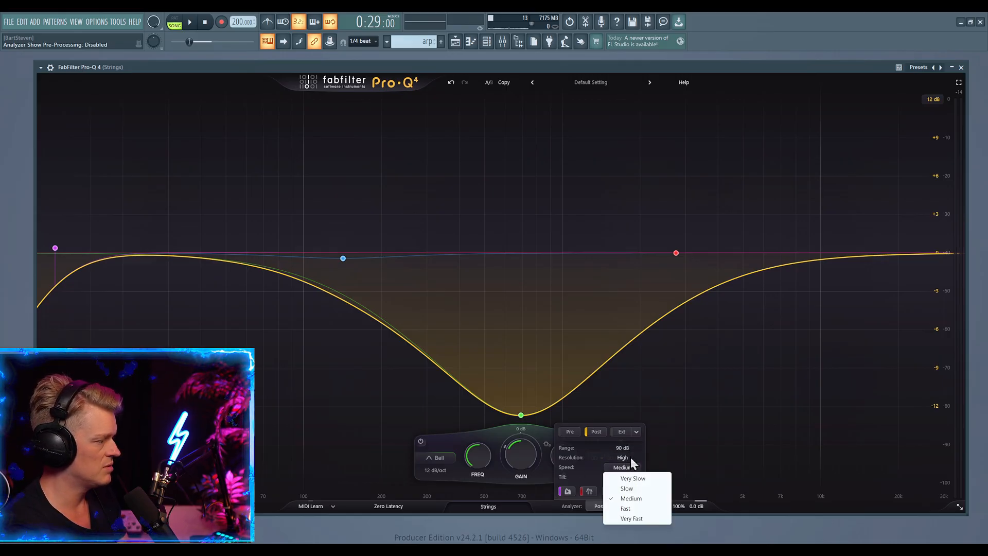
click(596, 460)
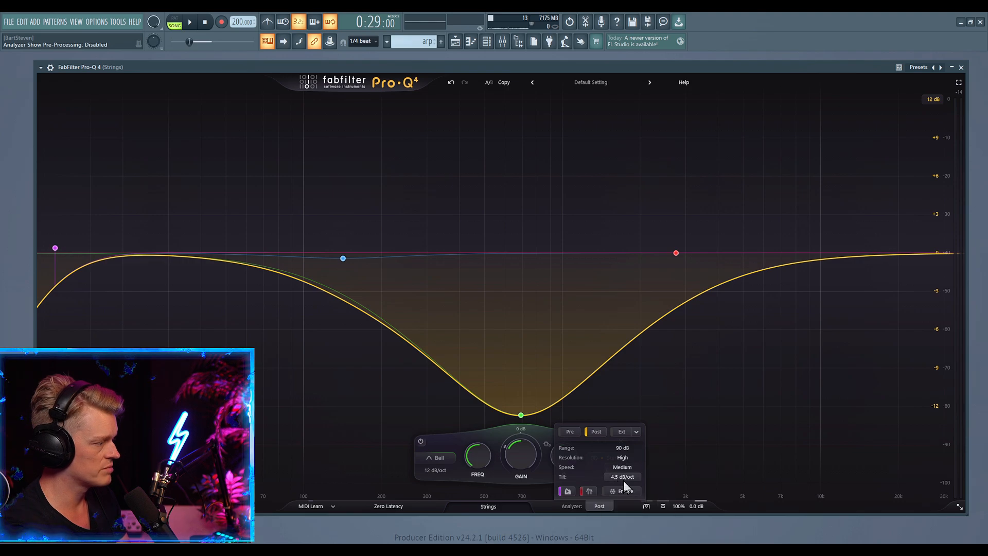
- Toggle Spectrum Grab and the collision display off and on in the Strings analyzer, checking them during playback
click(568, 492)
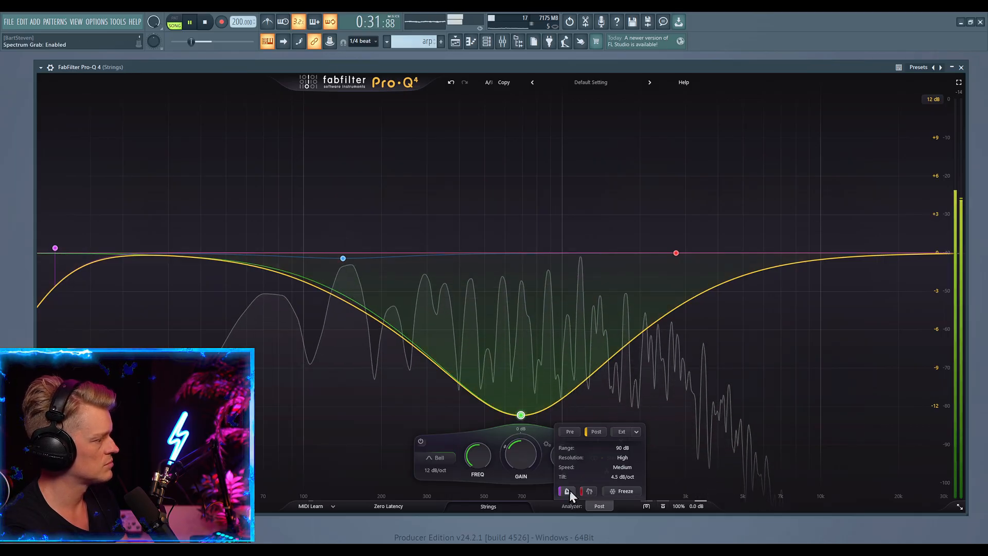
click(590, 491)
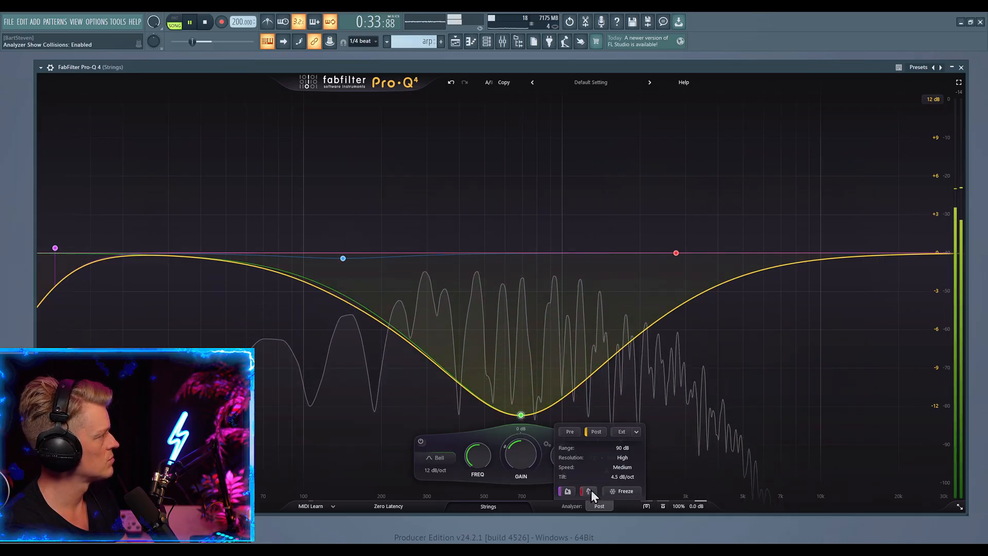
key(space)
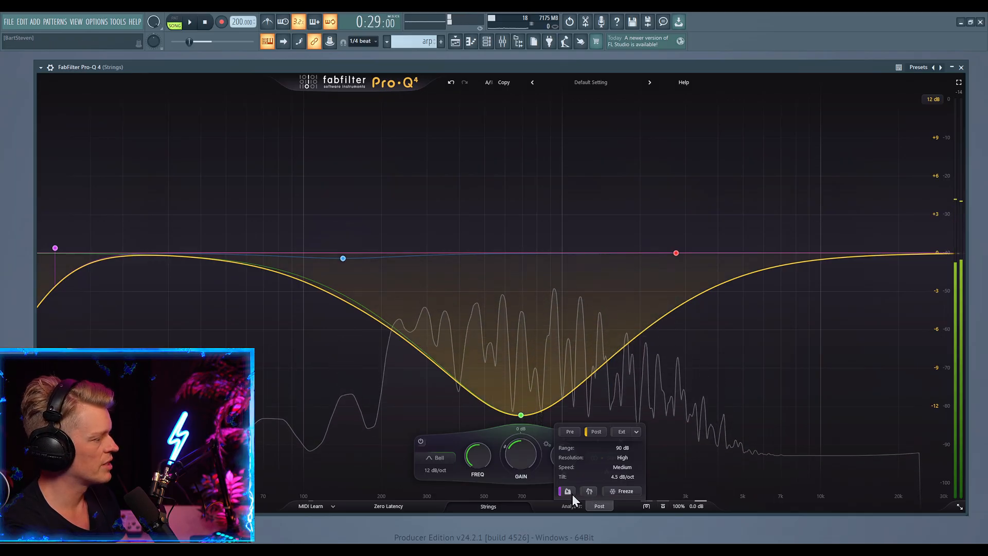
click(584, 493)
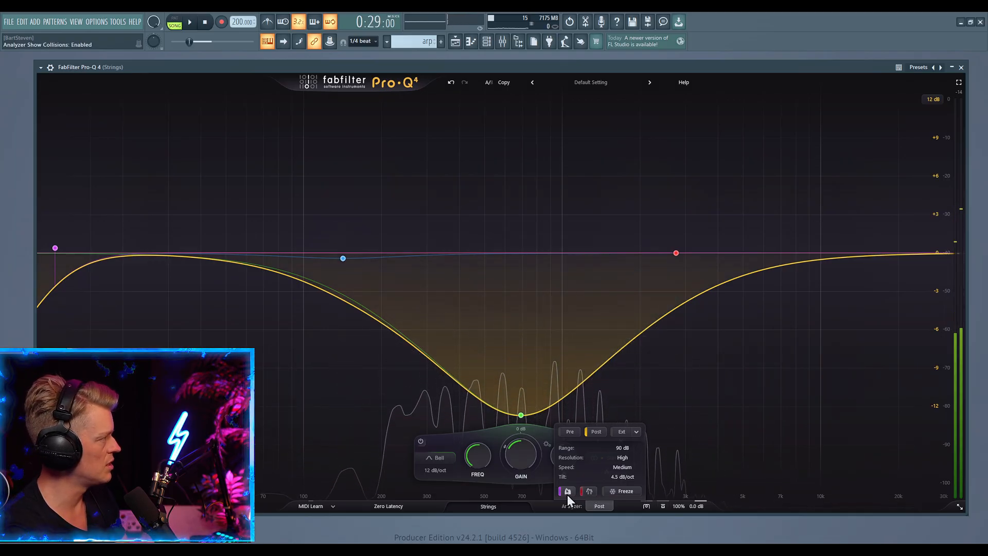
click(590, 492)
click(567, 492)
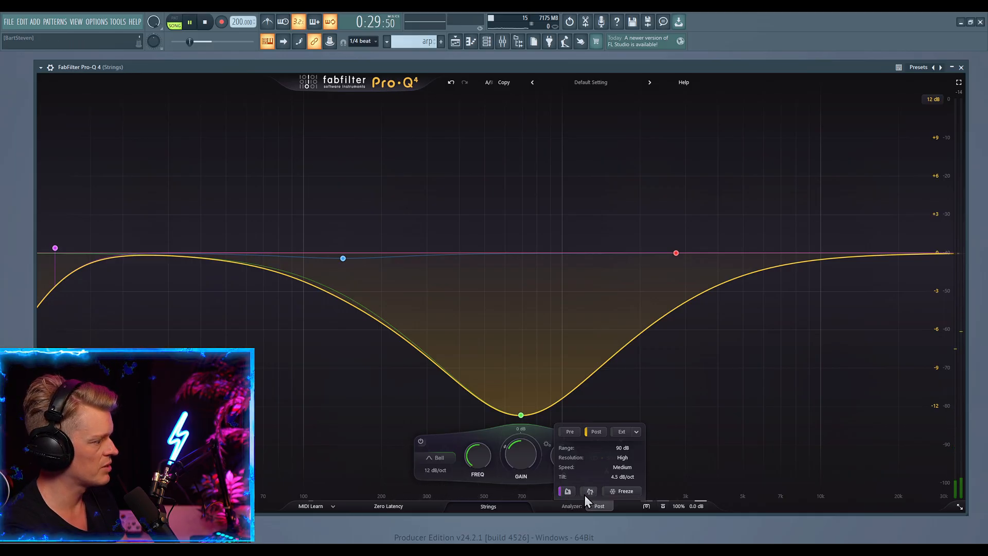
click(589, 492)
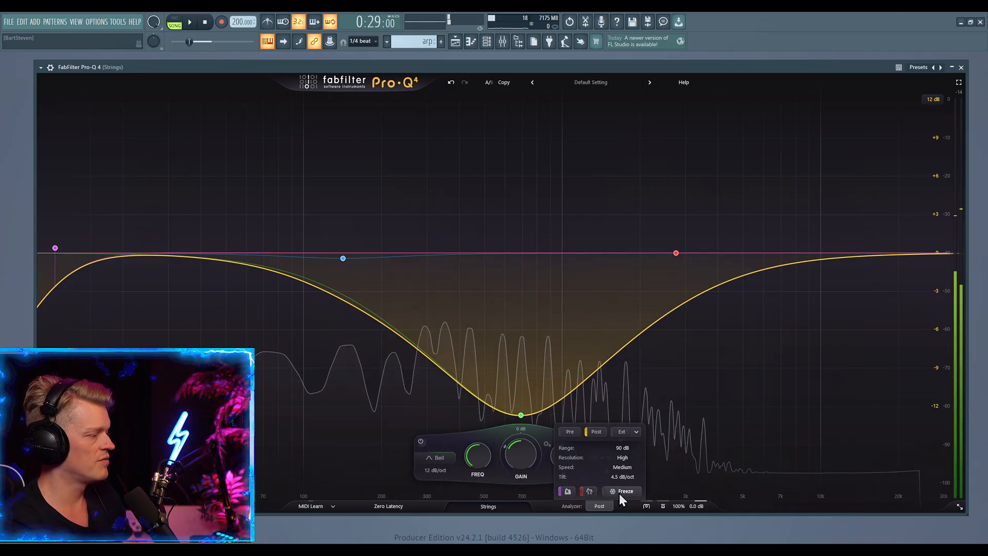
- Switch the analyzer's Freeze off and raise the green bell in the Strings EQ to about -0.12 dB
click(622, 491)
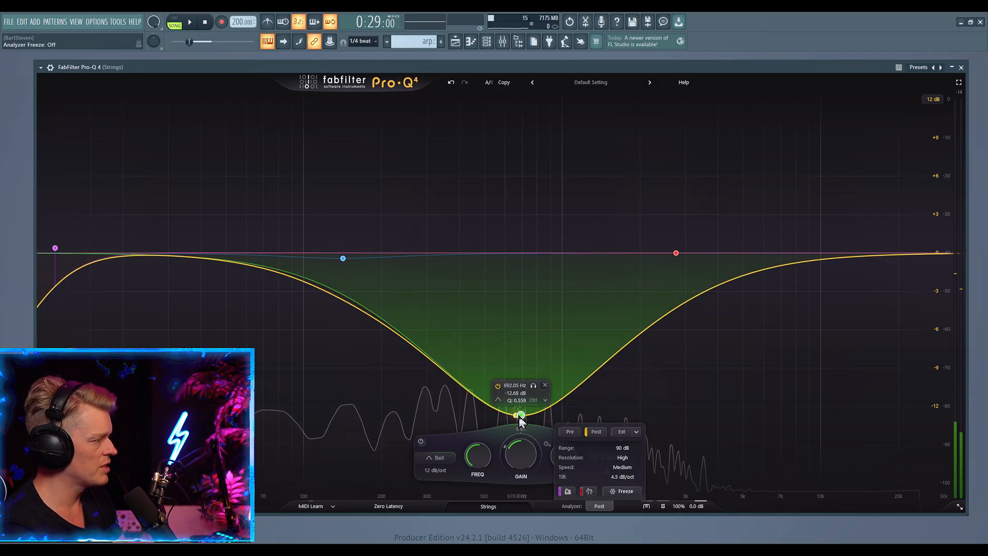
drag(521, 415, 496, 254)
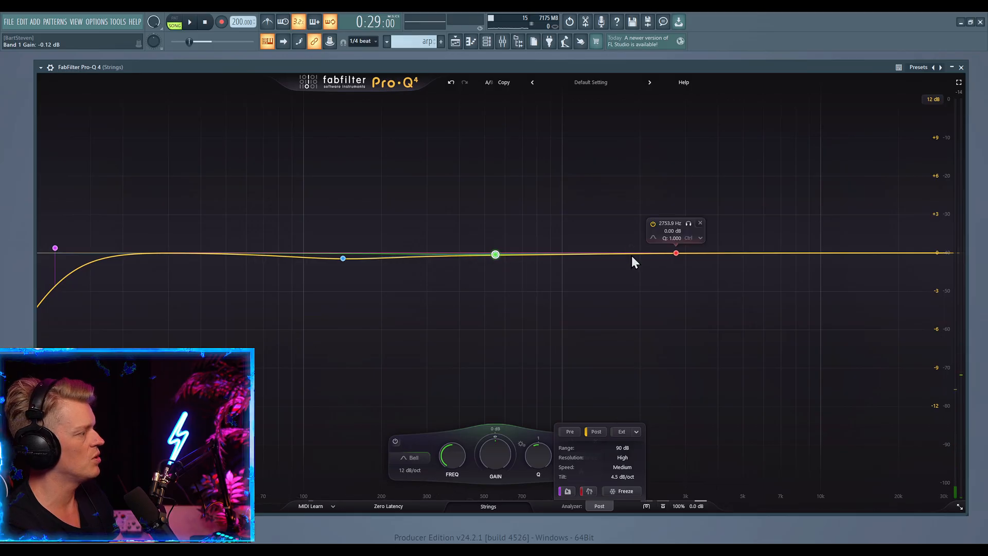
- Select the Master channel in the mixer and unmute all tracks in the playlist
click(502, 42)
click(23, 124)
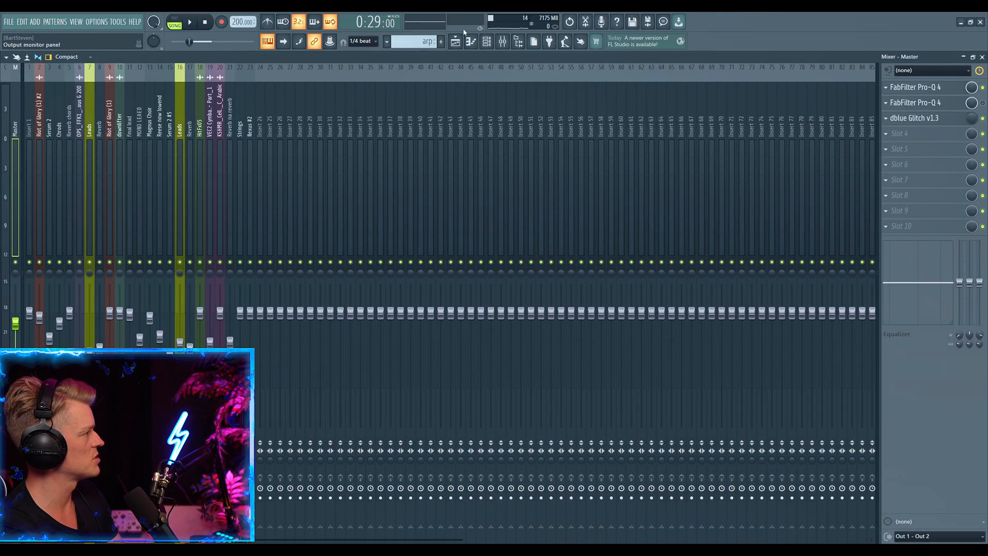
click(467, 40)
click(457, 42)
scroll(724, 232, right, 1)
scroll(622, 300, down, 3)
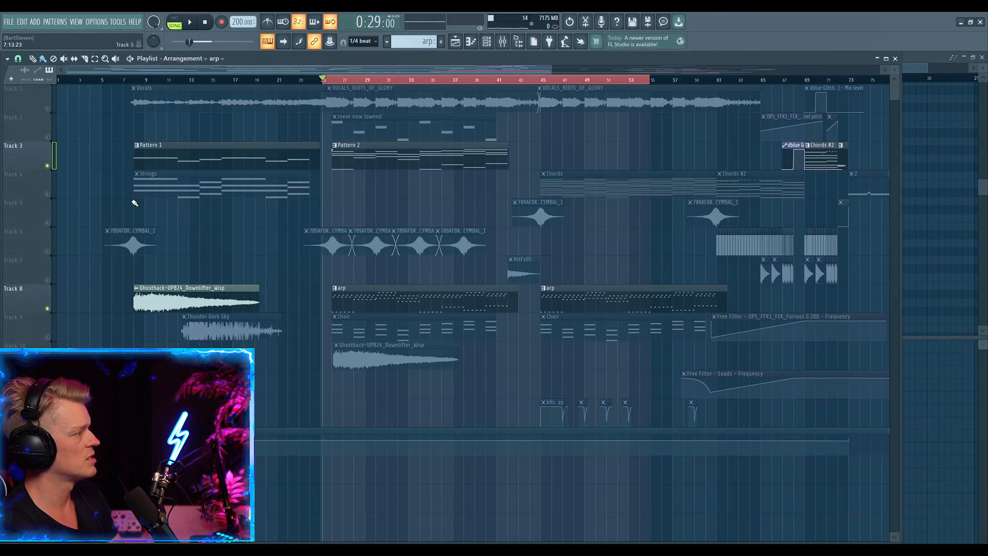
right_click(48, 223)
- Start playback from about 0:35 in the song and open the first FabFilter Pro-Q 4 on the Master channel
scroll(542, 159, right, 2)
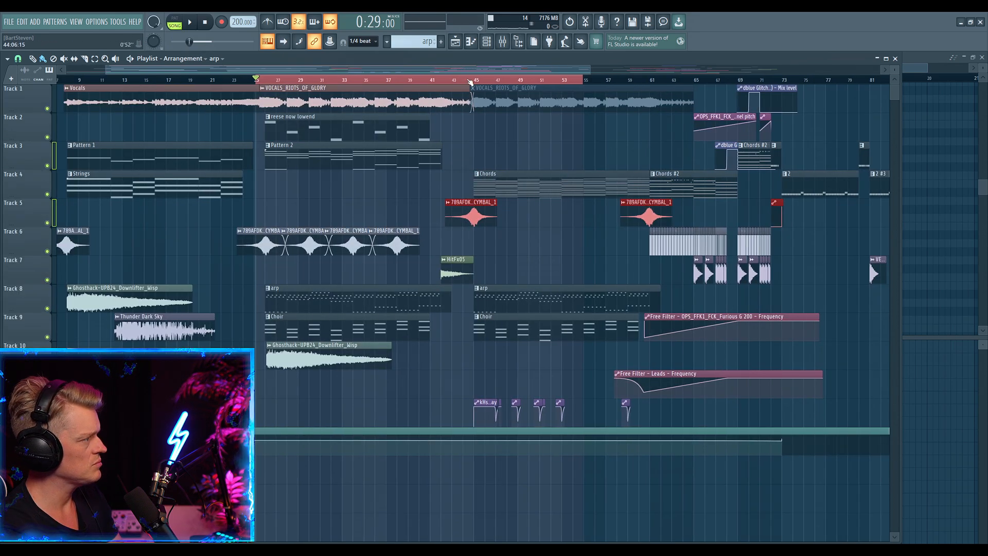
right_click(466, 81)
click(315, 80)
key(space)
key(F9)
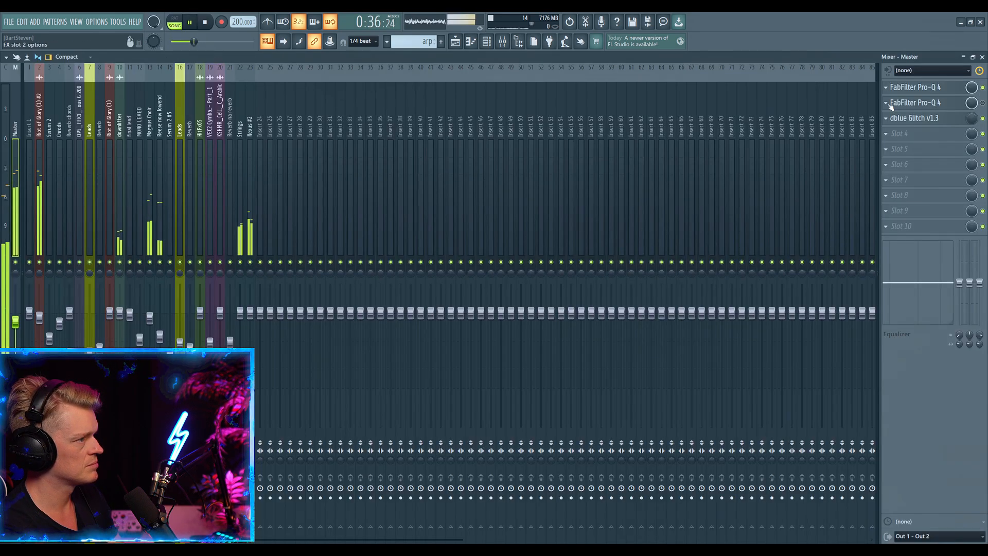
click(916, 87)
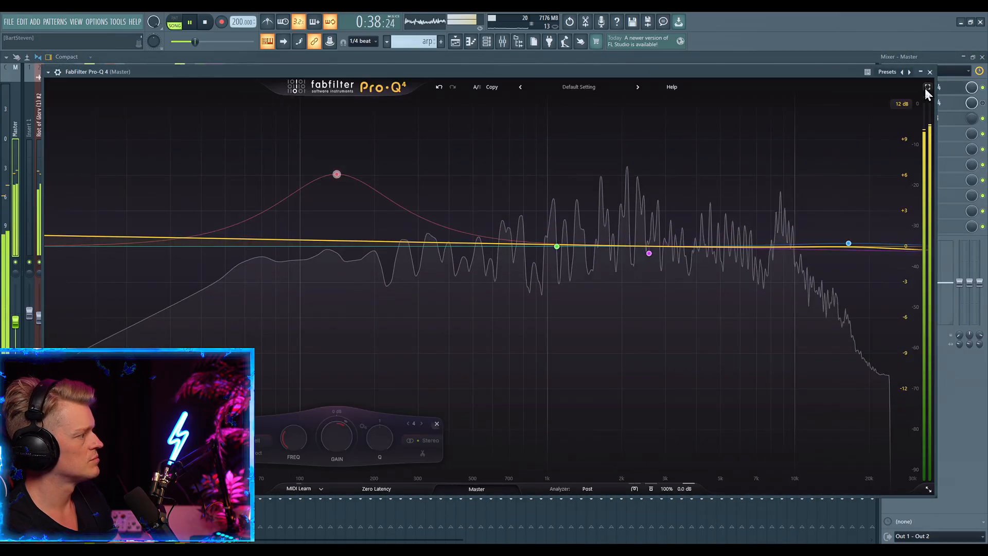
- Try Spectrum Grab on the Master EQ by pulling down the 704 Hz peak, and undo the change
key(space)
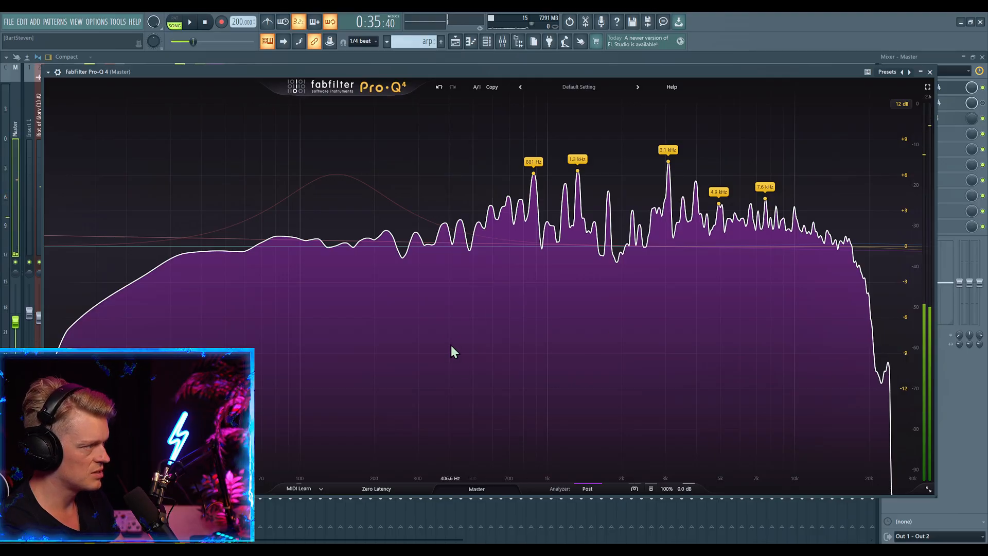
double_click(535, 282)
key(Delete)
key(space)
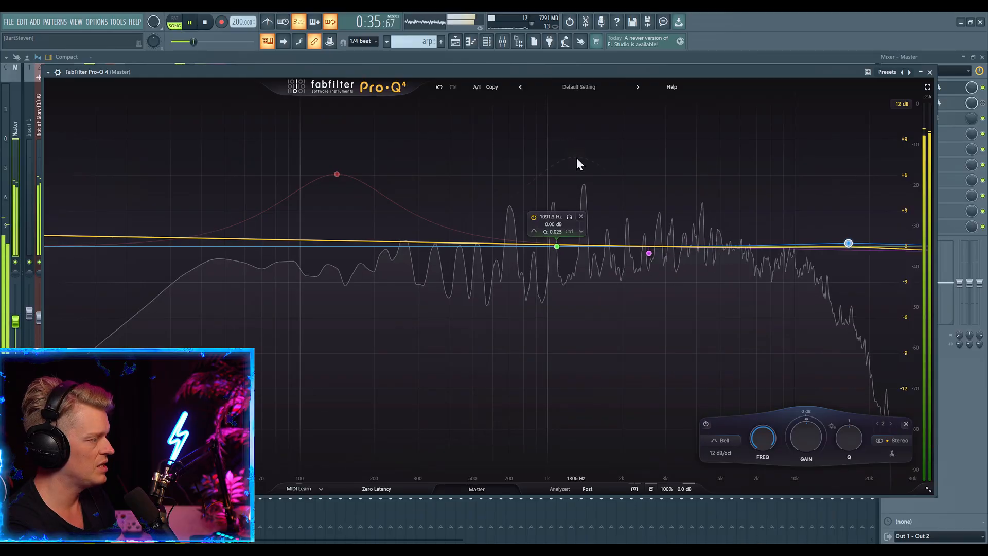
key(space)
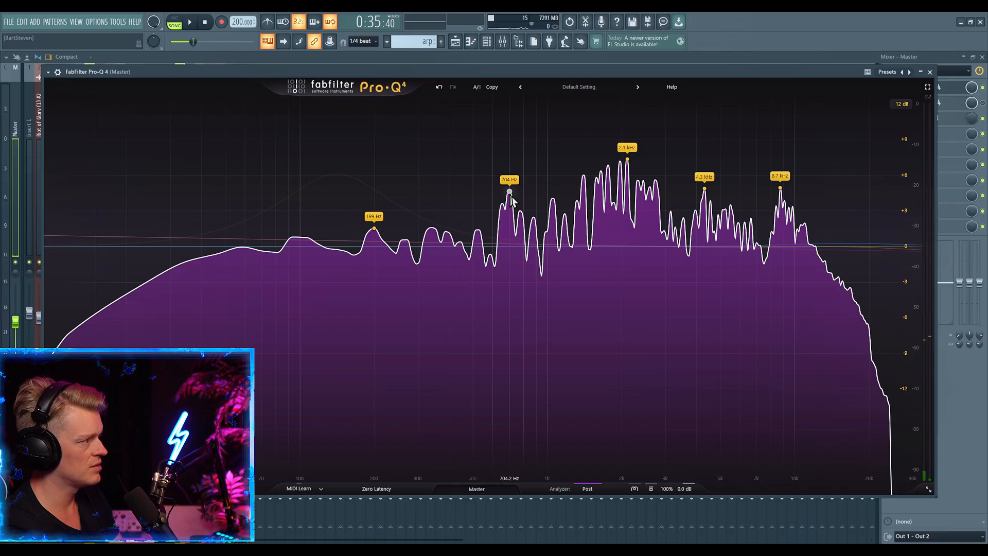
drag(510, 193, 509, 311)
key(ctrl+z)
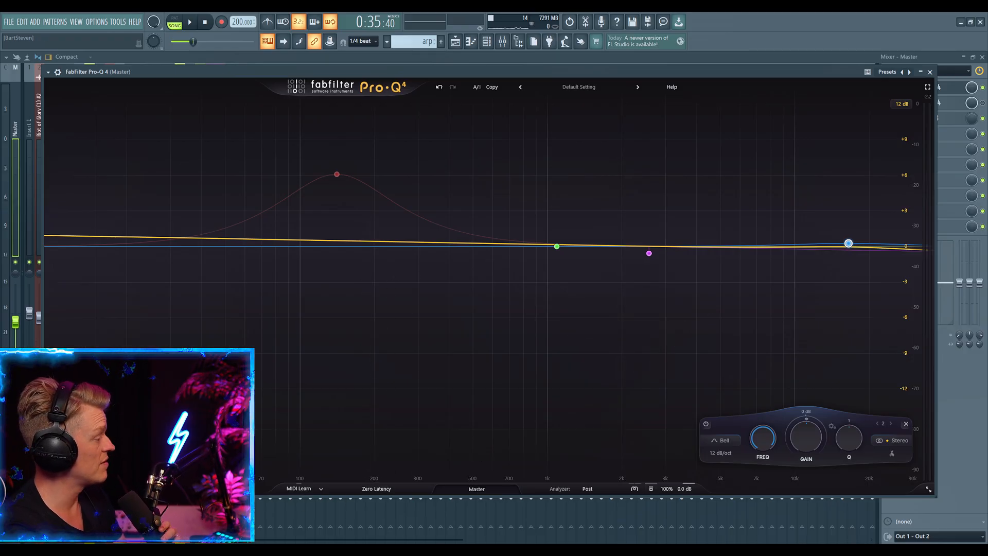
mouse_move(54, 242)
mouse_down()
mouse_move(247, 287)
mouse_move(155, 332)
mouse_move(818, 269)
mouse_move(928, 276)
mouse_up()
key(ctrl+z)
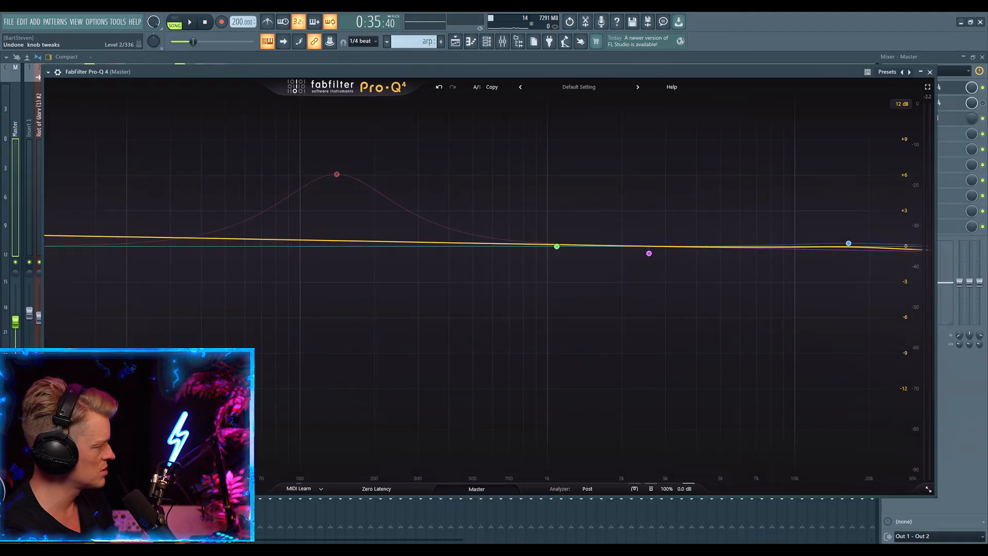
- Show the piano display below the Master EQ and raise the green band to about +1.69 dB
click(54, 479)
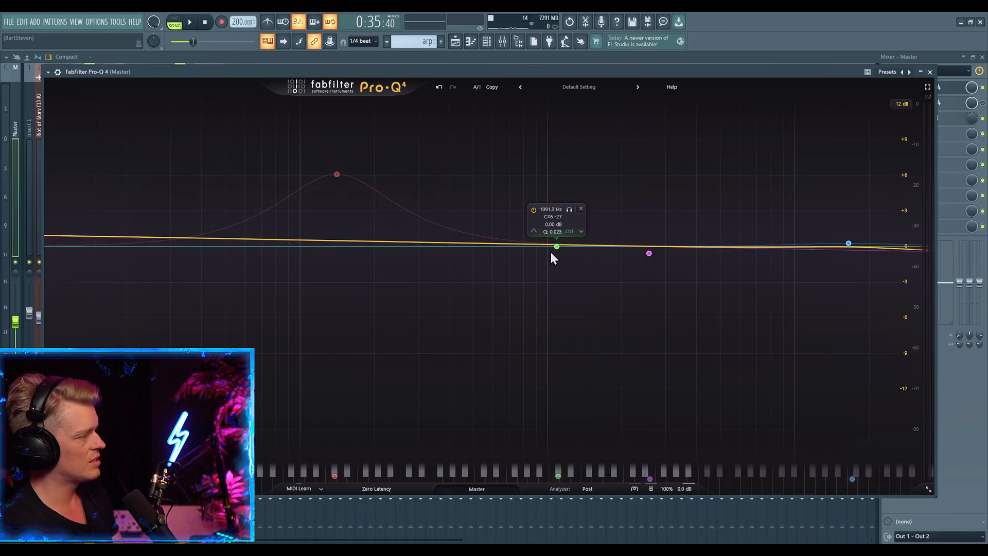
drag(557, 247, 546, 213)
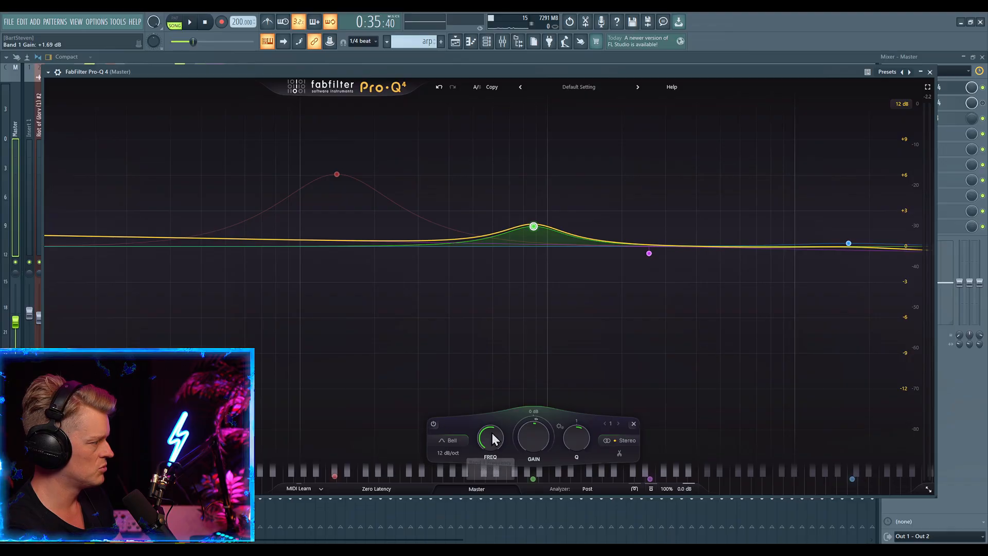
- Delete all existing bands from the Master EQ
click(634, 425)
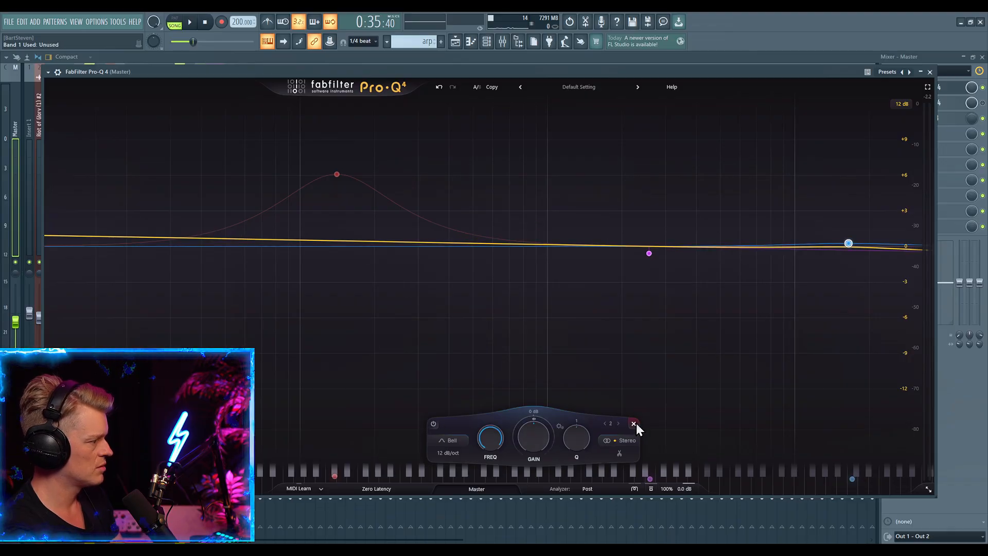
click(634, 425)
click(635, 426)
click(634, 425)
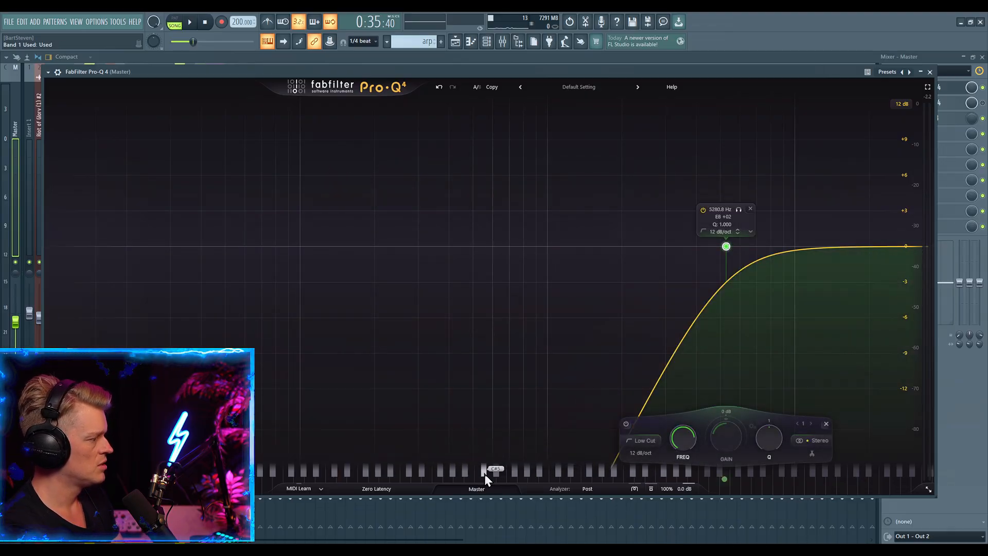
- Try a low cut at about 156 Hz and a purple bell at about 773 Hz against the piano keys, and delete all bands
double_click(482, 245)
drag(731, 249, 348, 251)
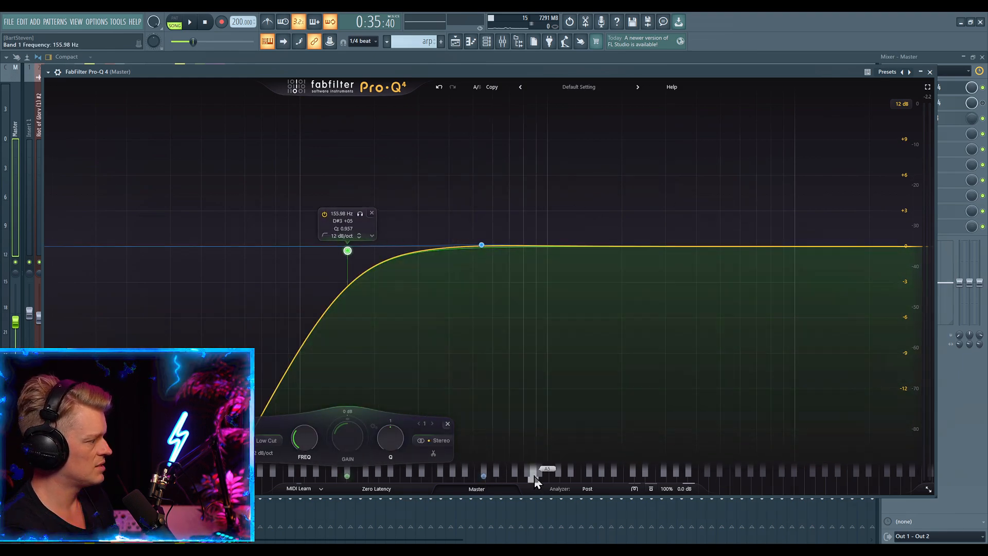
drag(520, 246, 521, 184)
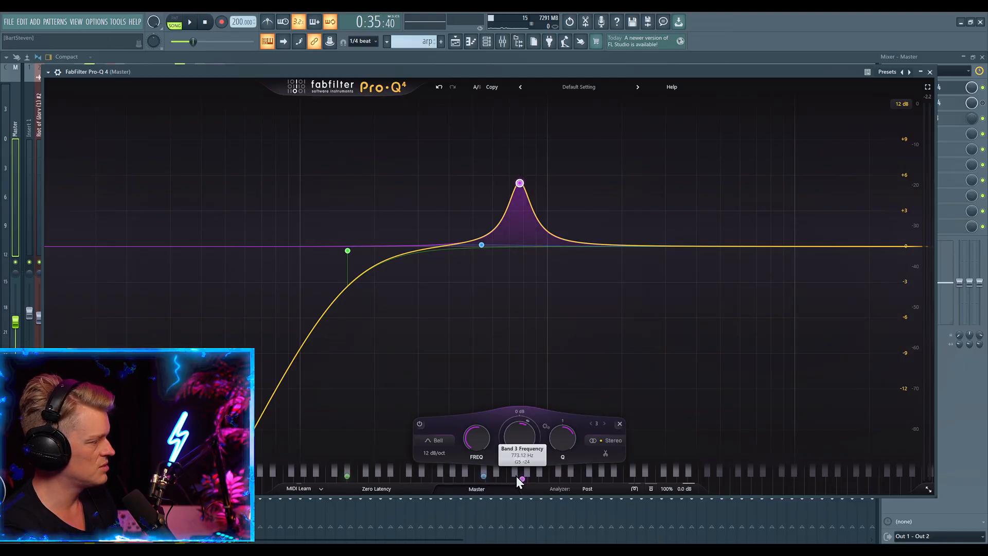
click(619, 424)
click(619, 424)
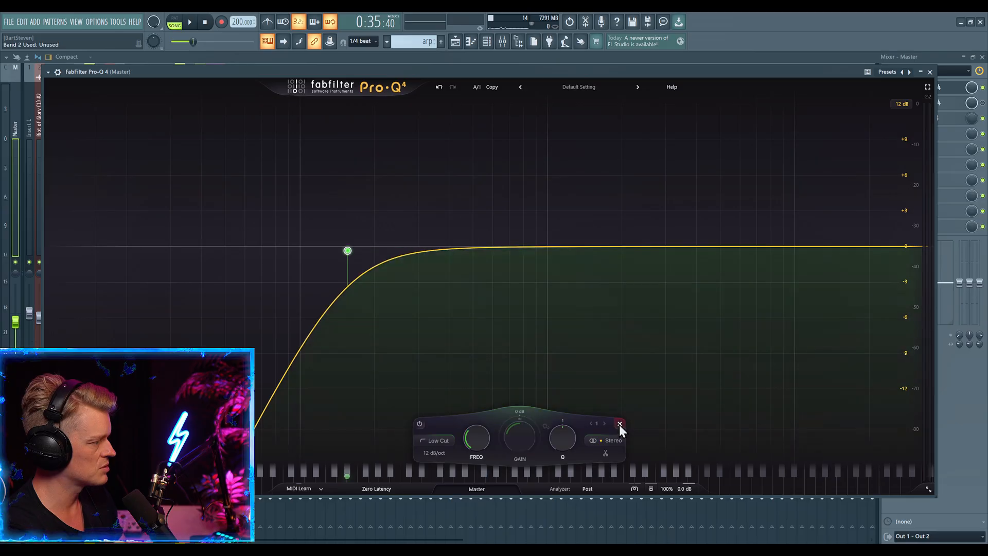
click(619, 424)
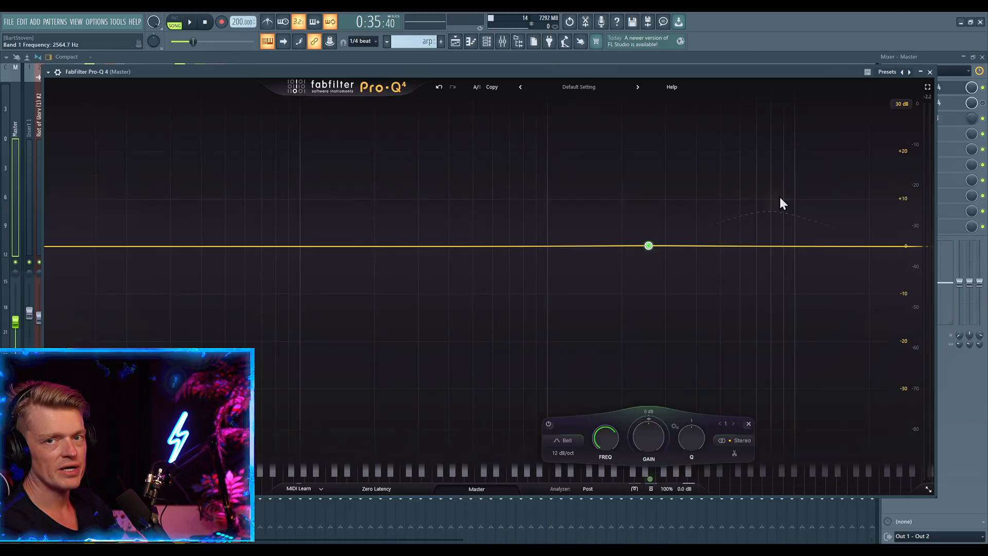
- Examine the available processing modes and display ranges of the Master EQ
click(379, 492)
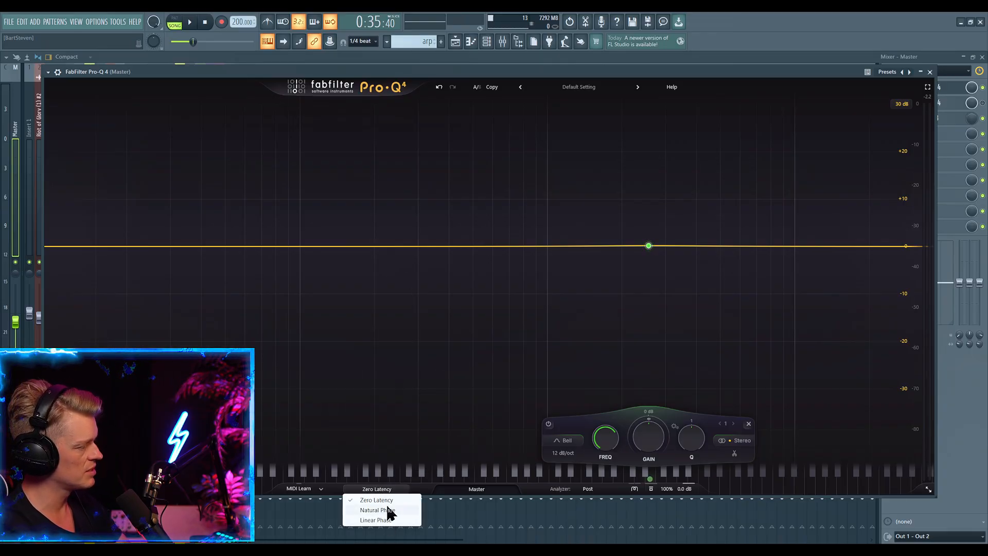
click(426, 486)
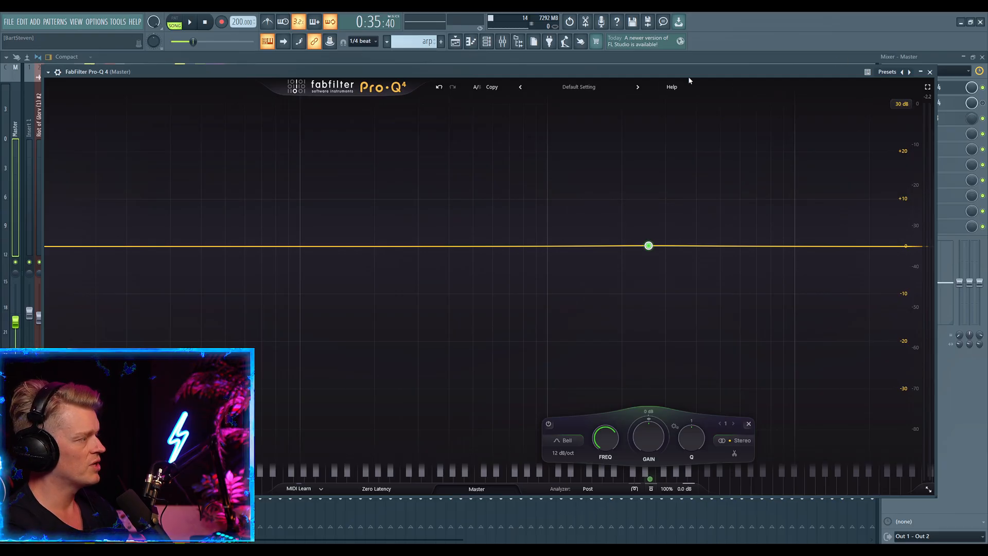
click(902, 105)
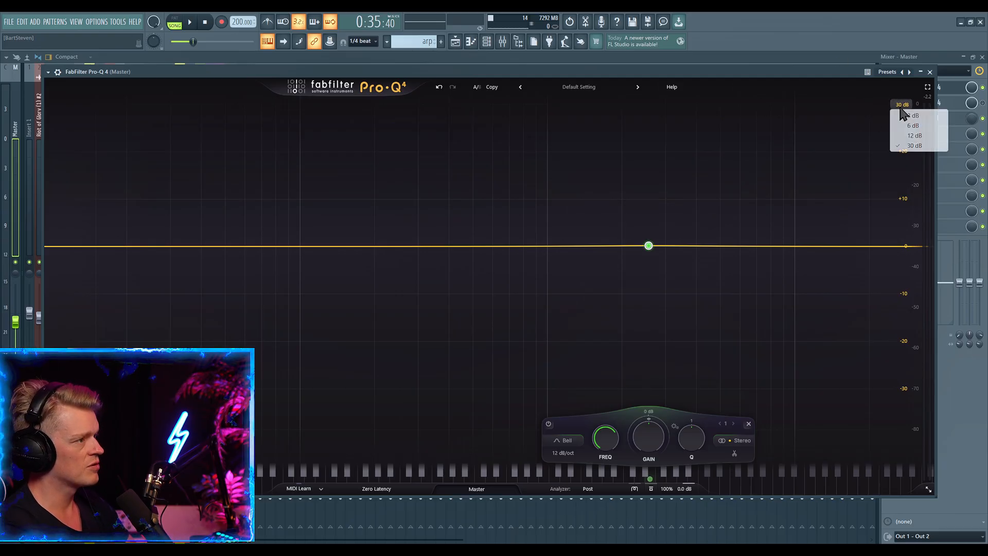
click(791, 206)
- Add a blue bell at about 6.2 kHz with +29.5 dB gain and compare it in the 3 dB and 30 dB display ranges
drag(710, 245, 745, 109)
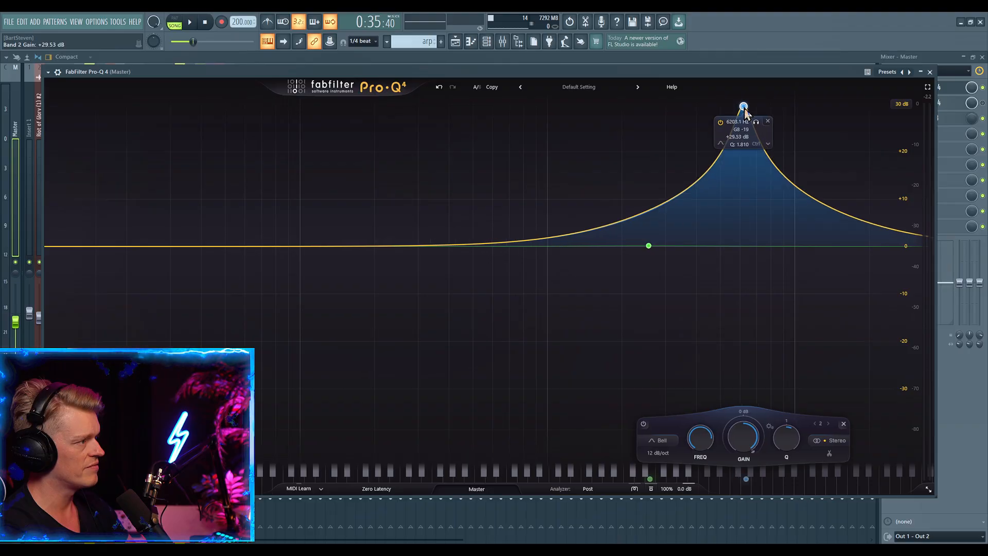
click(910, 105)
click(921, 114)
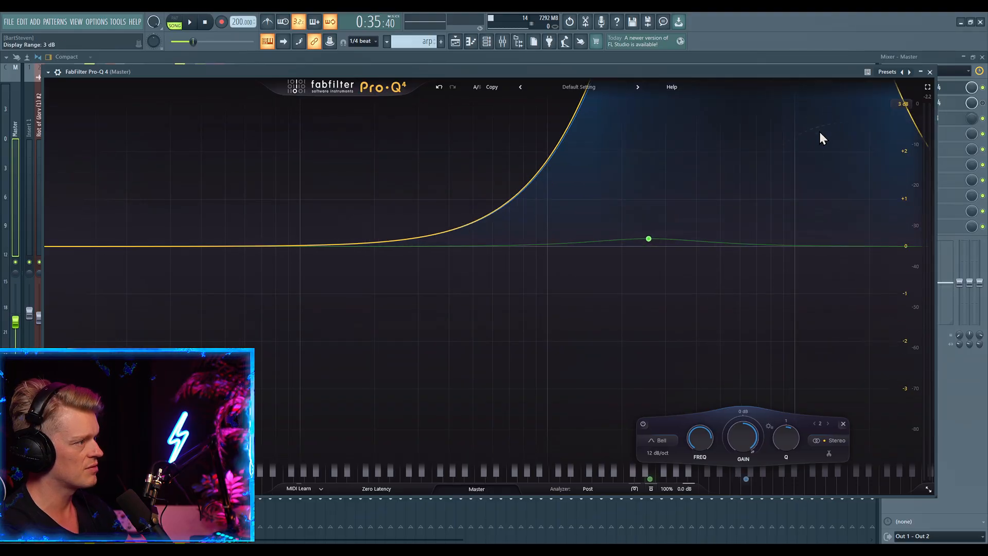
click(903, 107)
click(907, 145)
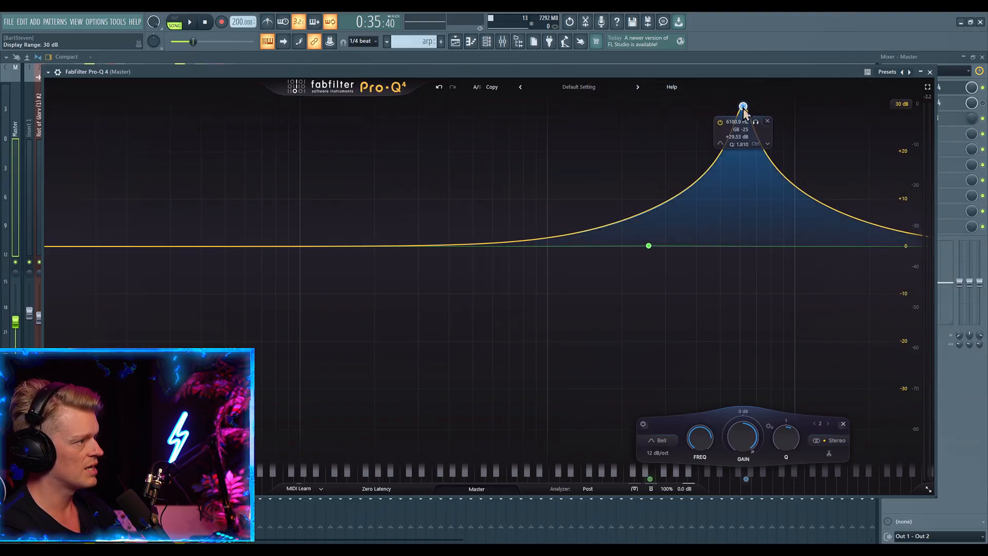
- Lower the blue bell to about +2.7 dB and set the display range to 12 dB
drag(744, 107, 721, 234)
click(901, 106)
click(914, 136)
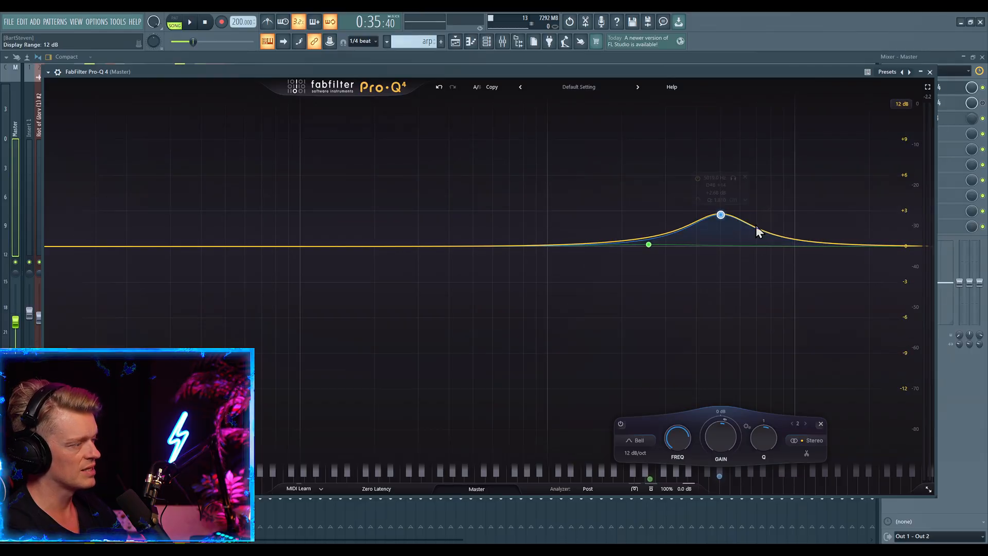
- Add a high shelf at about 5.6 kHz with +6.91 dB gain and set the display range to 30 dB
click(909, 105)
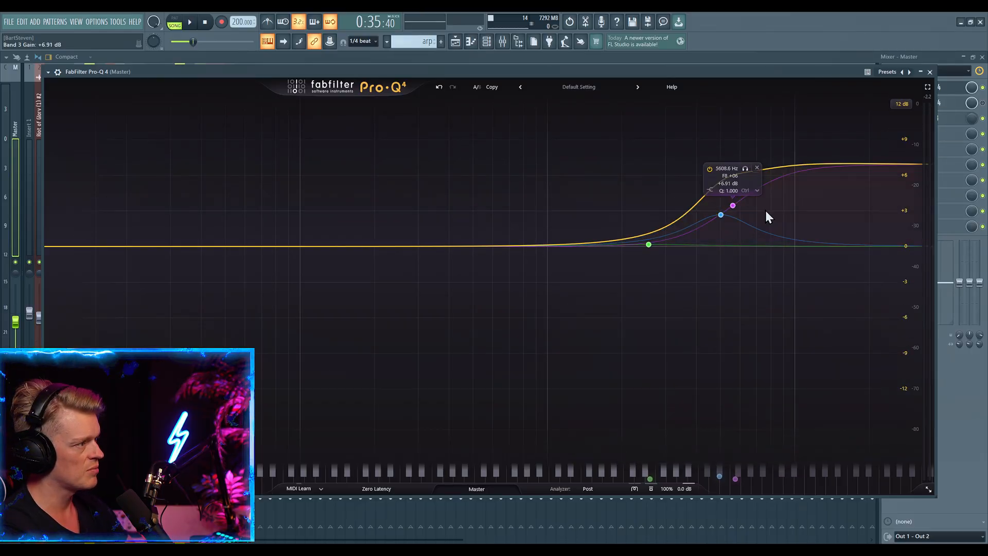
click(905, 106)
click(911, 146)
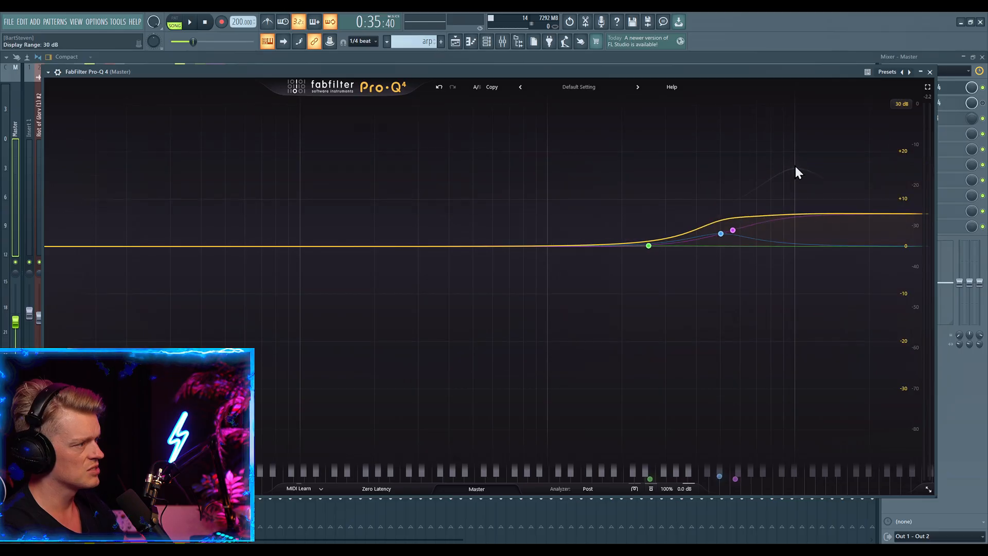